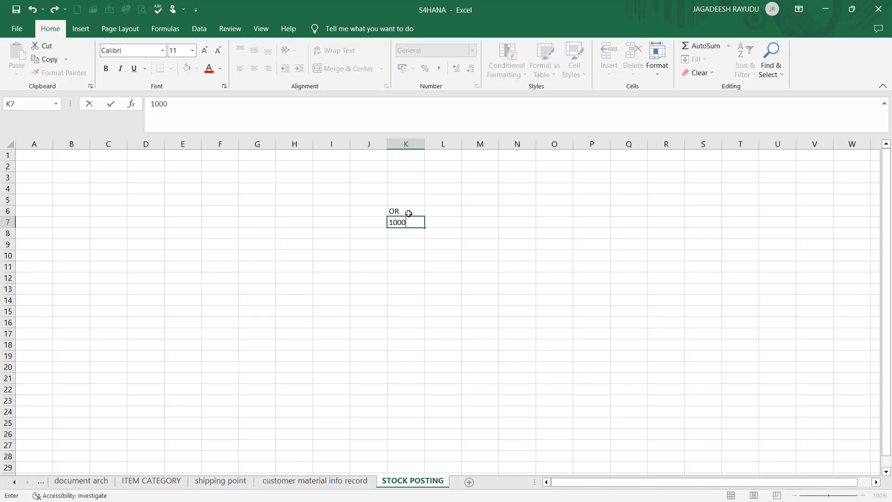
Enter the headings DLV in L6 and PGI in M6, and put the movement type 601 in N7
key(Tab)
click(440, 213)
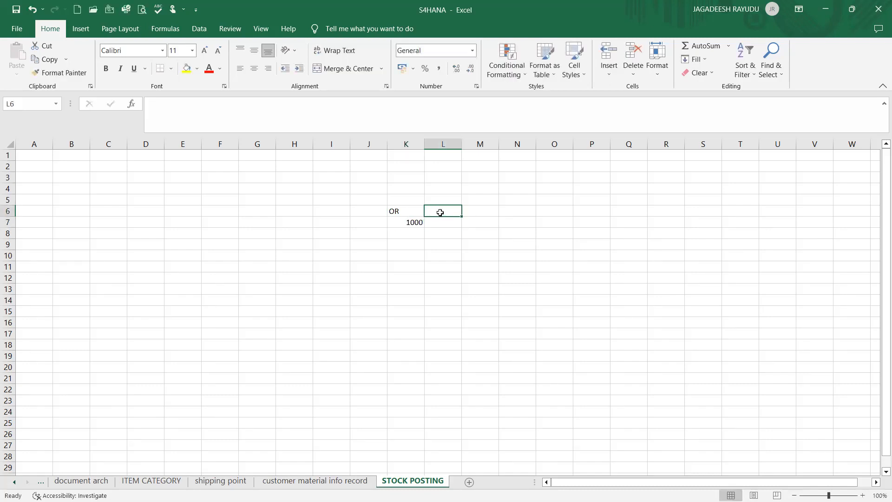
text(DLV)
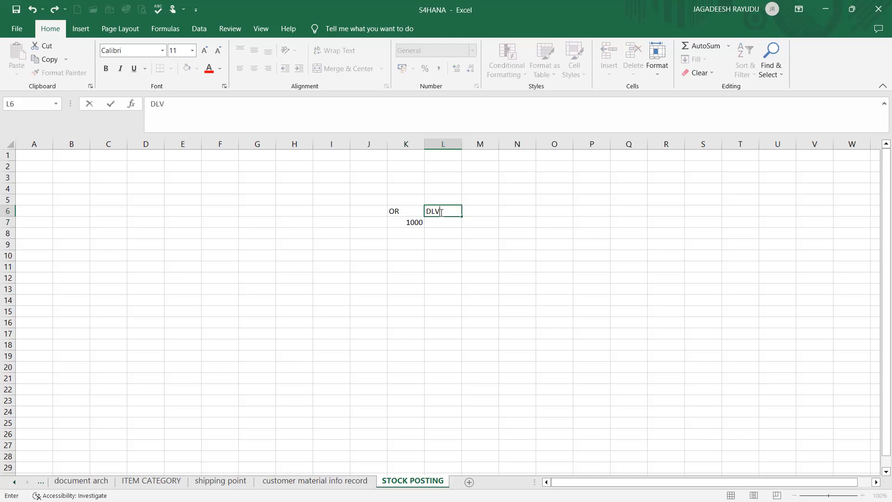
key(Tab)
text(PGI)
click(522, 225)
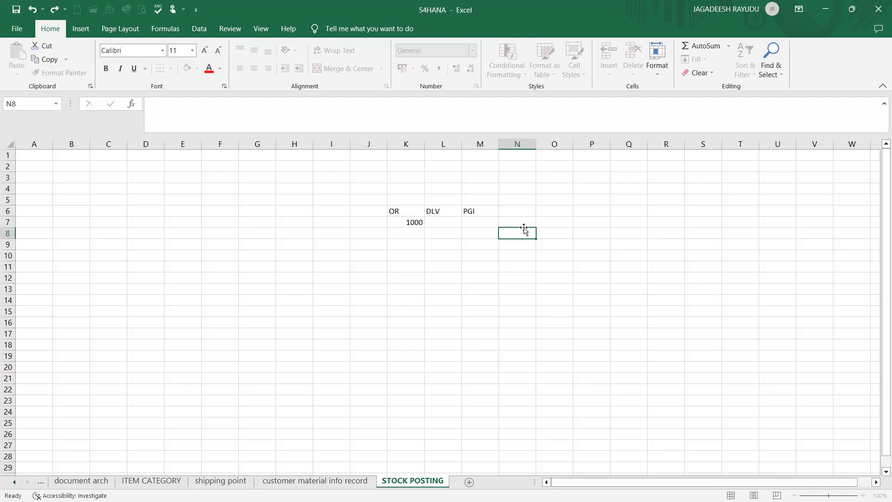
text(601)
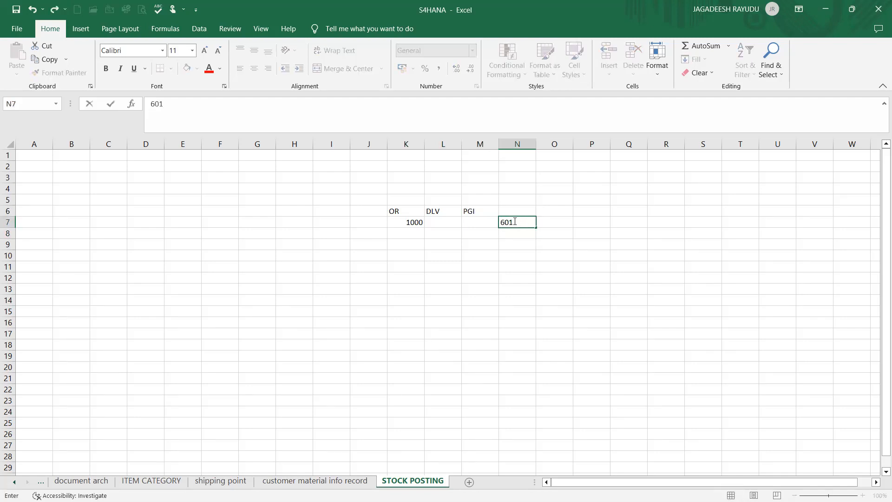
click(442, 223)
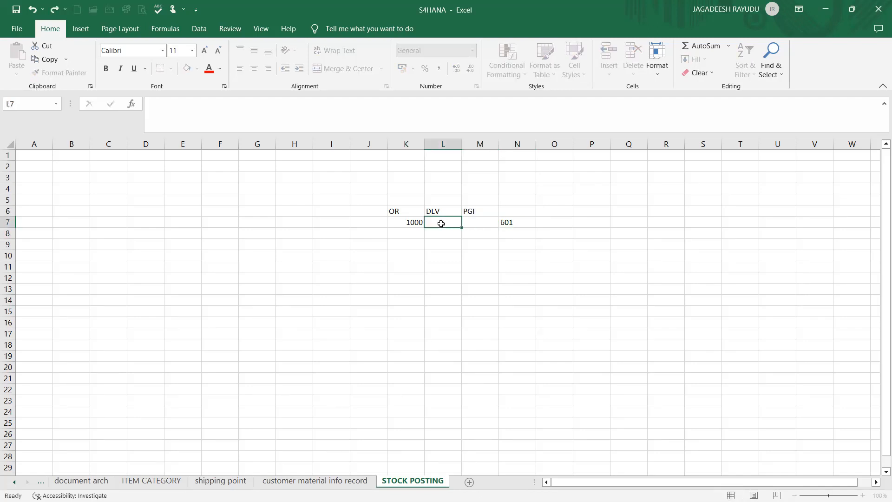
text(1)
key(BackSpace)
Enter the label INVENTORY in O4, above and beside the order flow entries
click(576, 180)
click(573, 200)
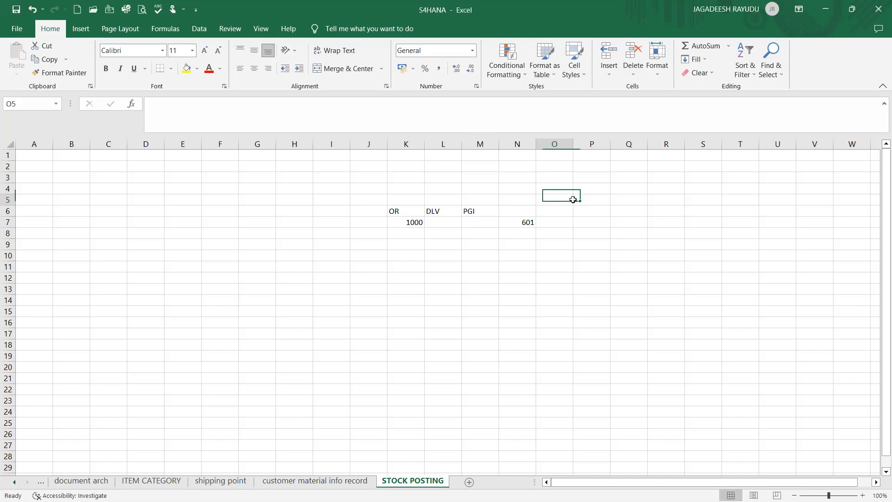
click(594, 185)
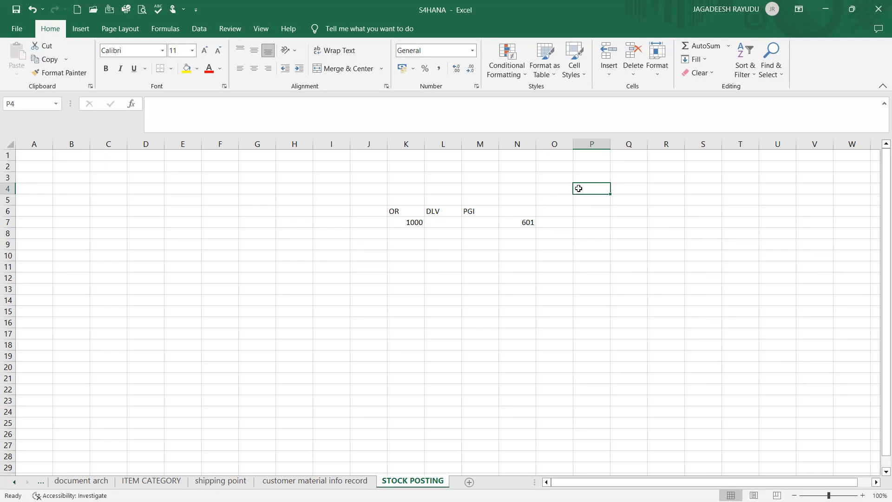
click(564, 188)
text(INVENTORY)
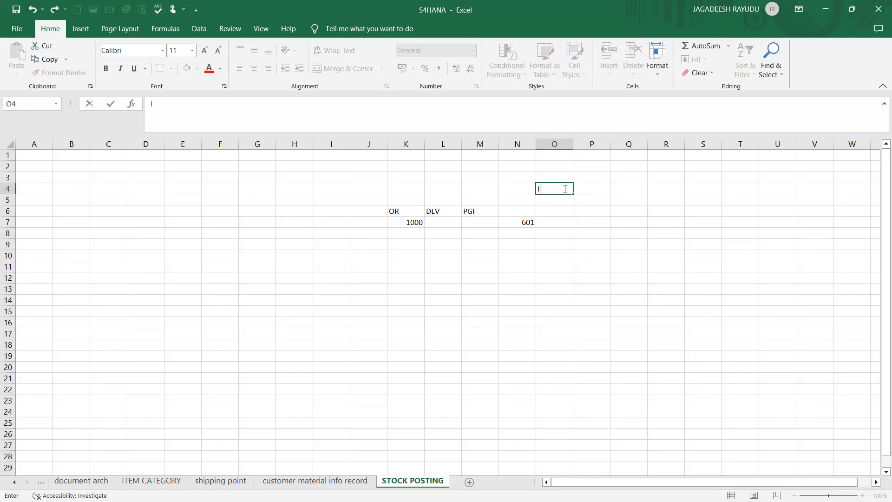
click(557, 255)
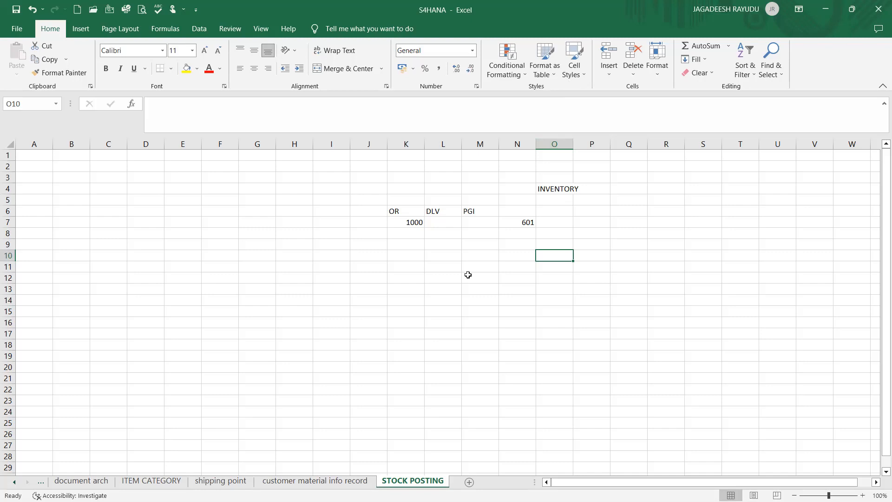
Enter the transaction code MB1C in P10
click(419, 283)
click(551, 275)
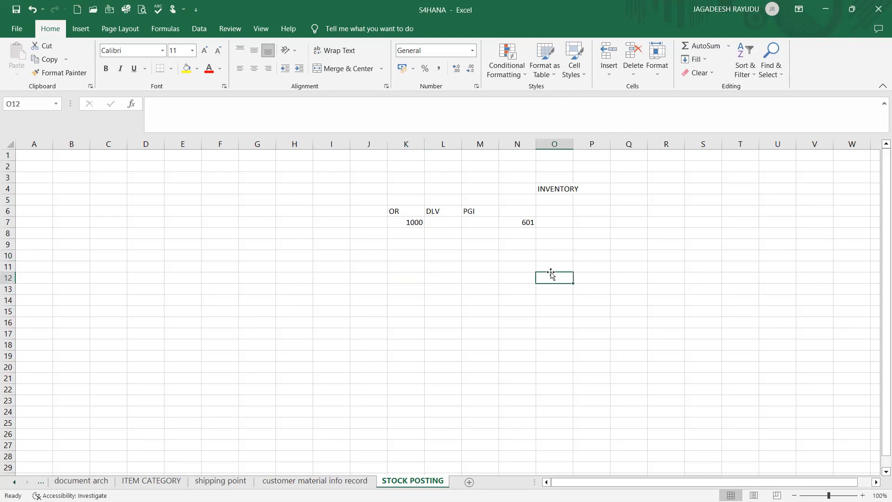
click(588, 256)
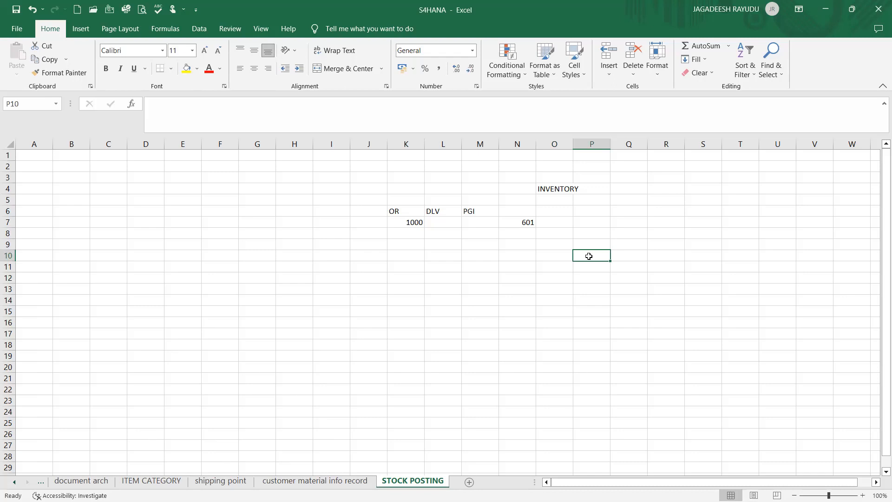
text(MB)
key(BackSpace)
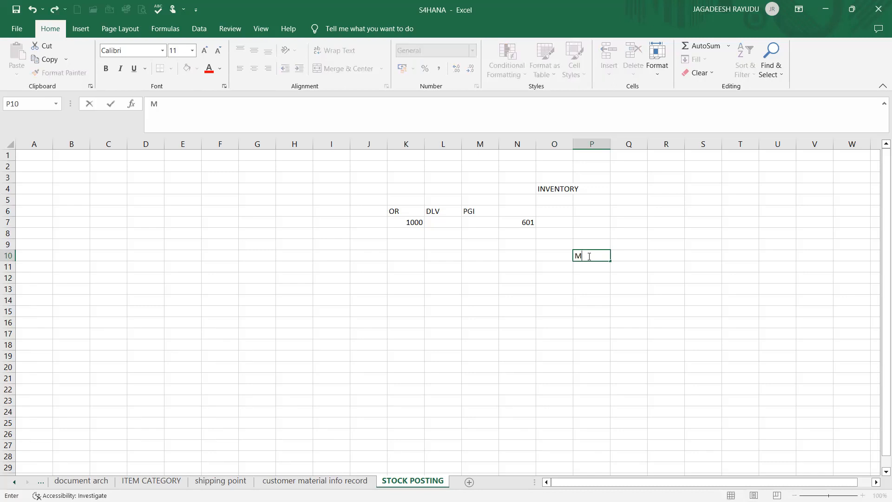
text(B1C)
key(Return)
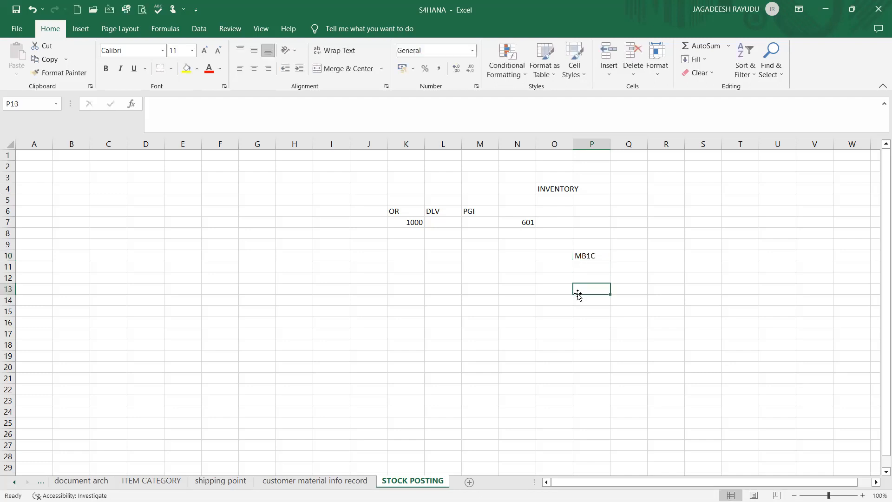
Label the MB1C transaction as ECC in Q10
click(625, 271)
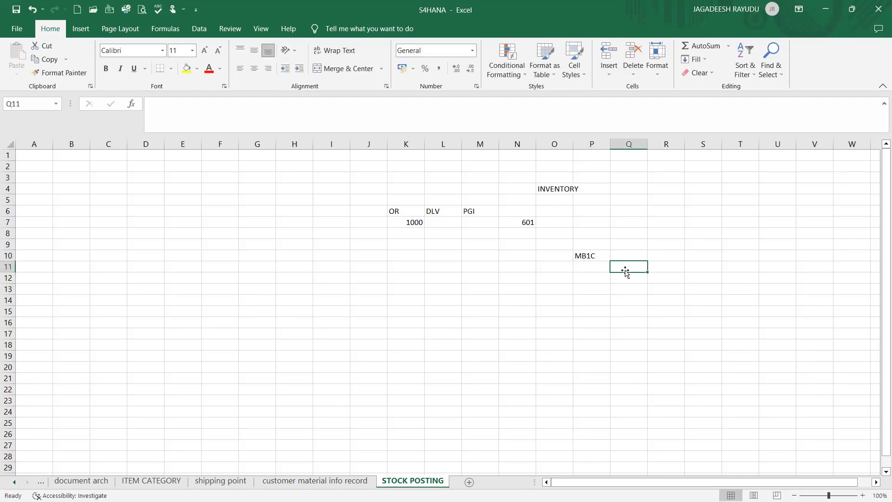
click(590, 253)
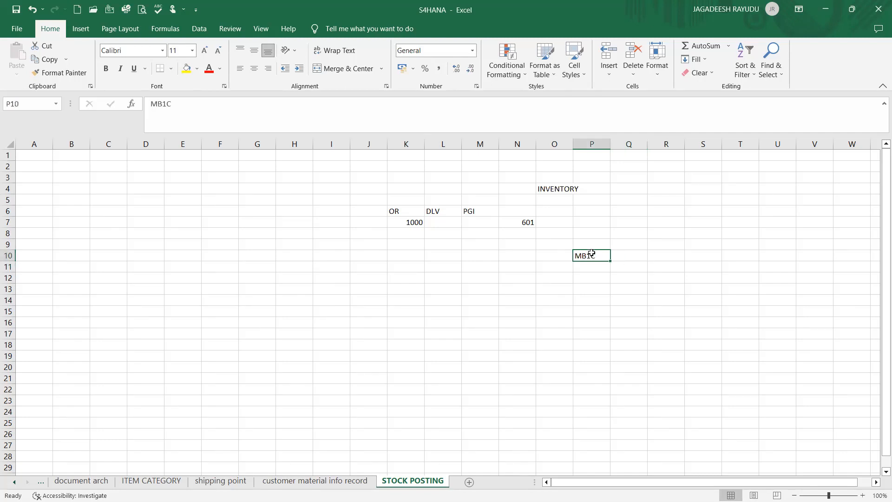
click(626, 275)
click(579, 253)
click(624, 265)
click(626, 251)
text(ECC)
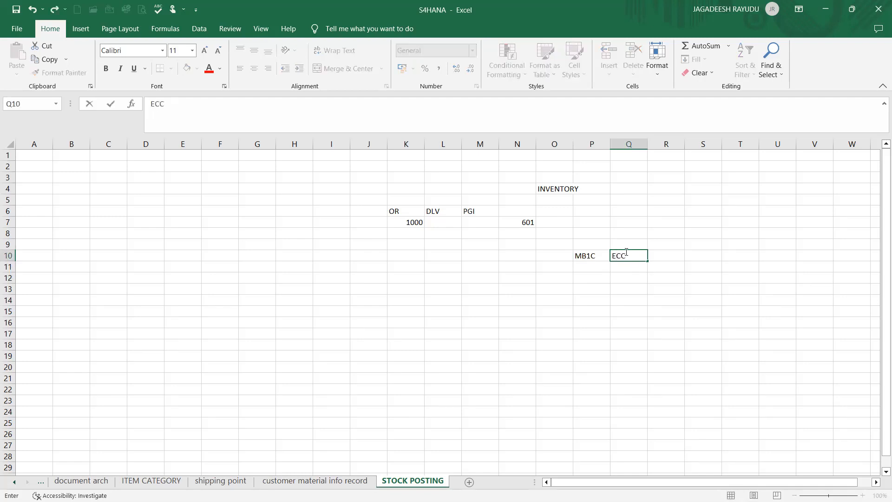
click(583, 303)
click(584, 255)
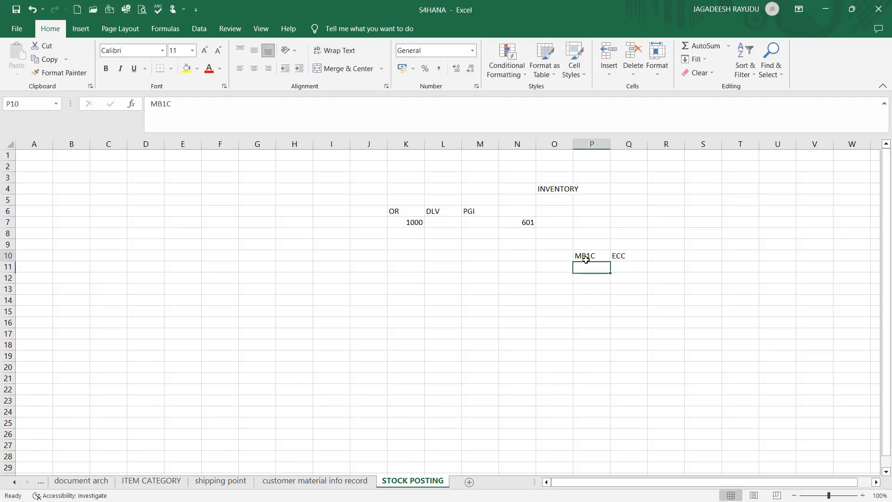
click(623, 259)
click(584, 257)
click(582, 266)
click(583, 258)
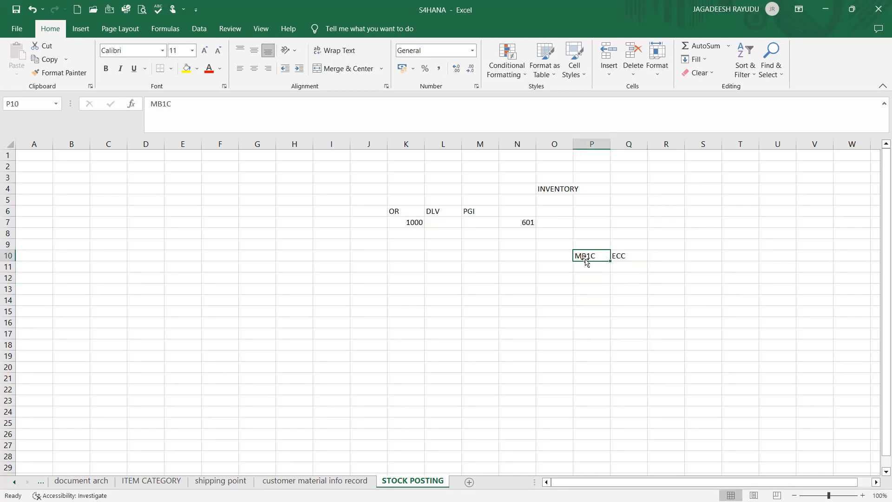
Enter the transaction code MIGO in O13
click(541, 290)
text(MIGO)
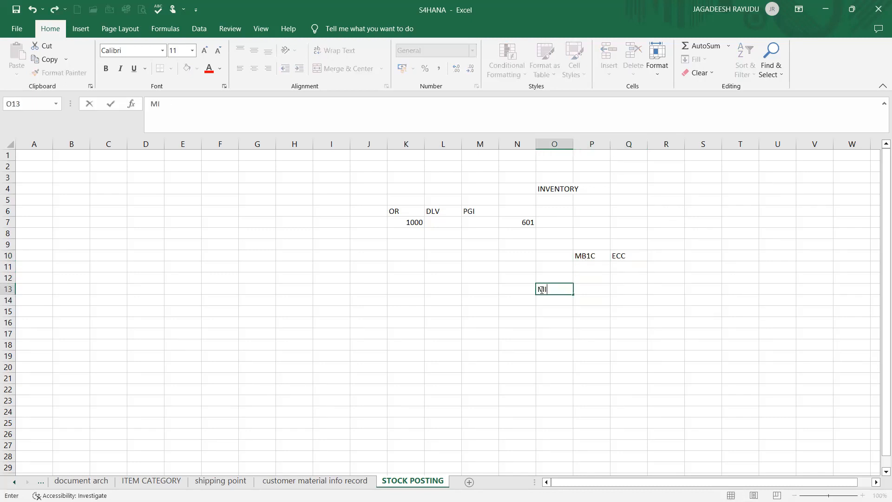
click(552, 309)
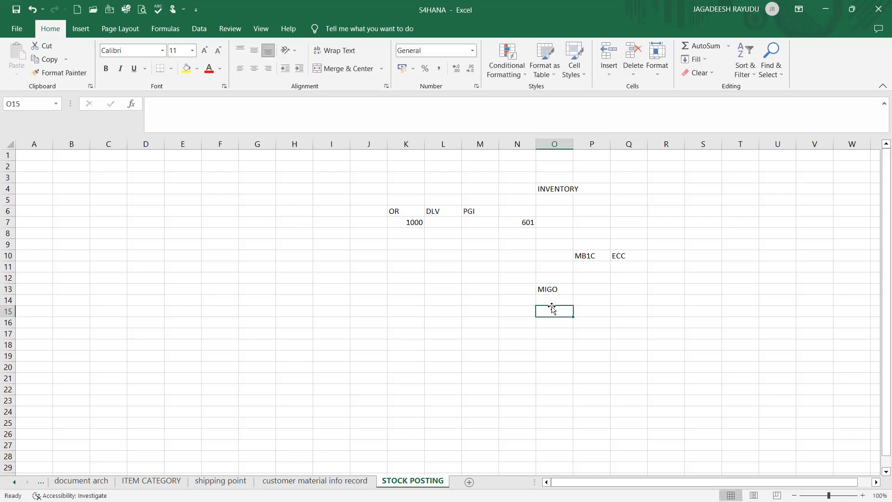
click(555, 293)
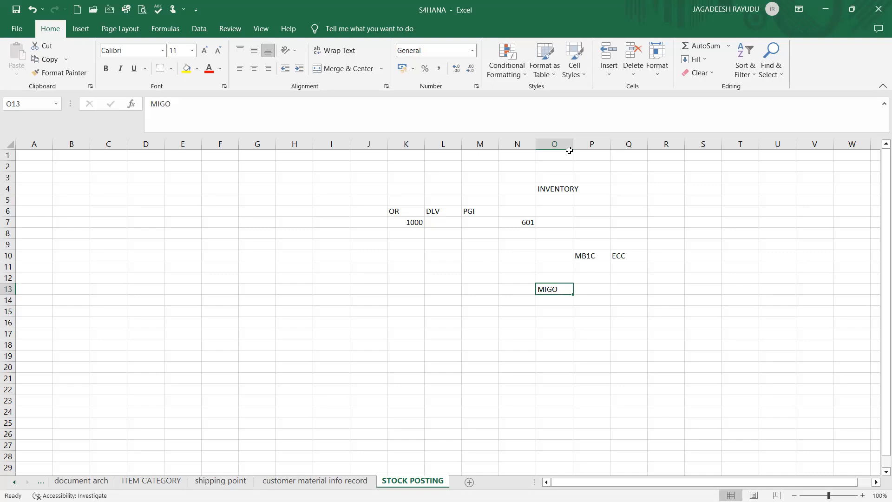
Switch to SAP Easy Access and try to run transaction MB1C, leaving it through the exit option of the message
key(alt+Tab)
text(MB1C)
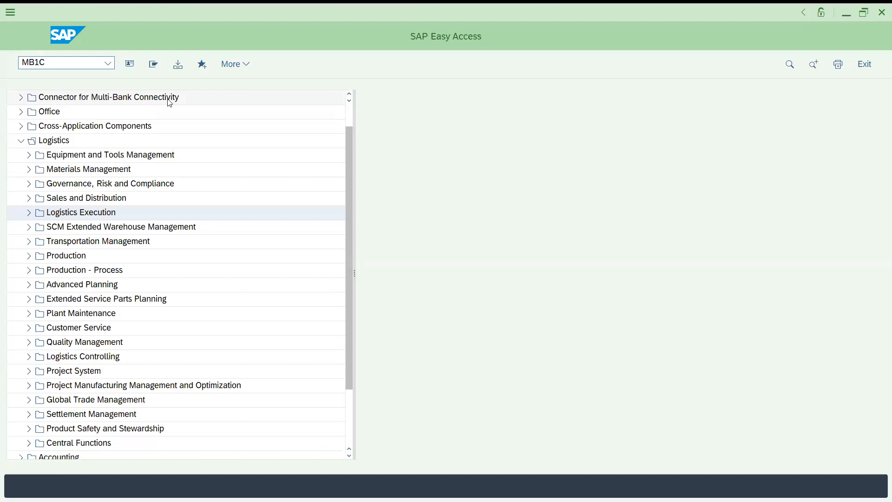
key(Return)
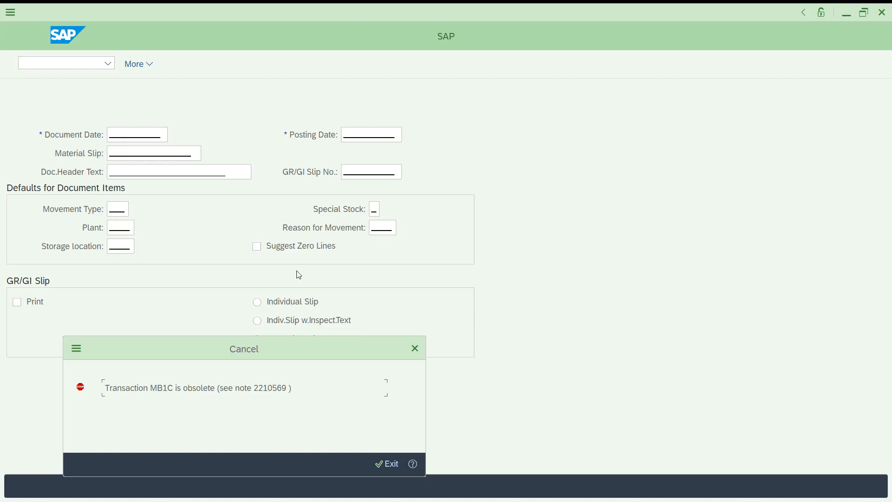
click(392, 466)
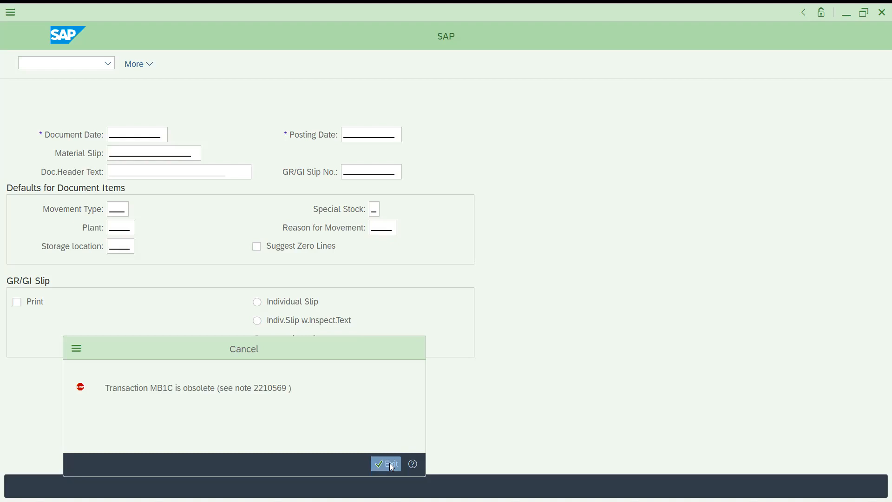
Open the goods movement transaction MIGO
text(/NMM)
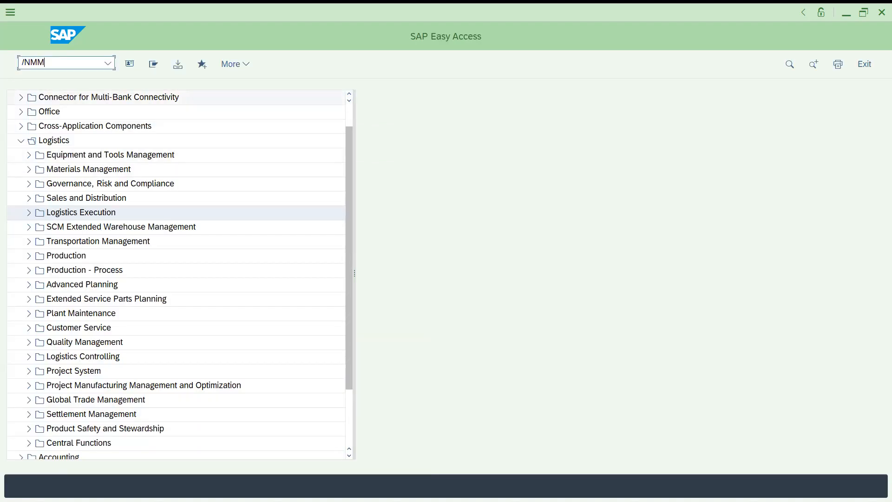
key(BackSpace)
text(IGO)
key(Return)
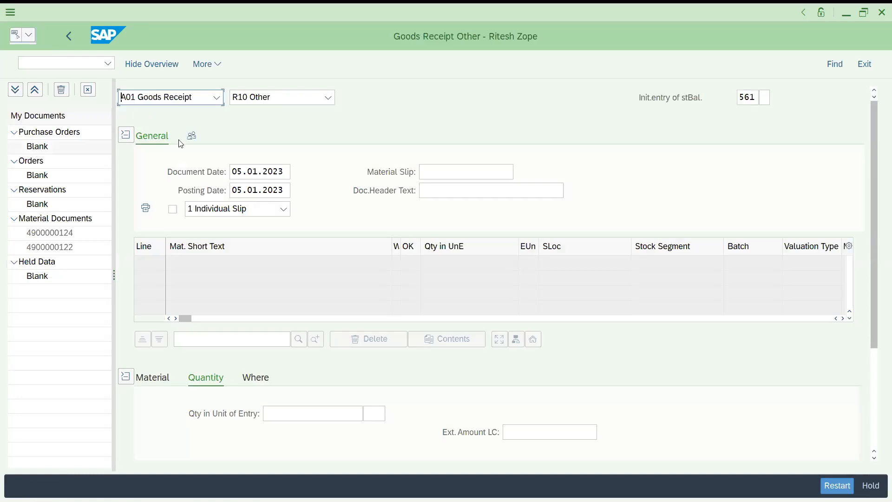
Review the reference document types for the goods receipt, keep R10 Other selected, and check the movement type field
click(243, 103)
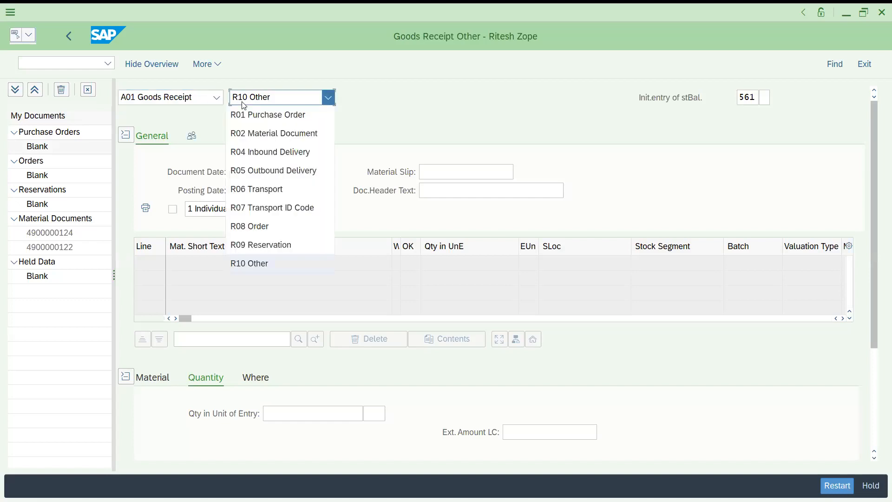
click(249, 267)
click(281, 96)
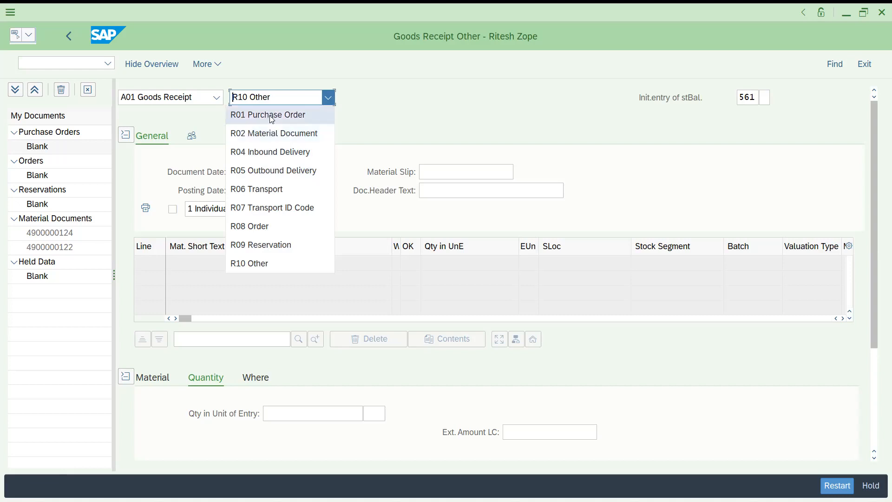
click(248, 265)
click(749, 102)
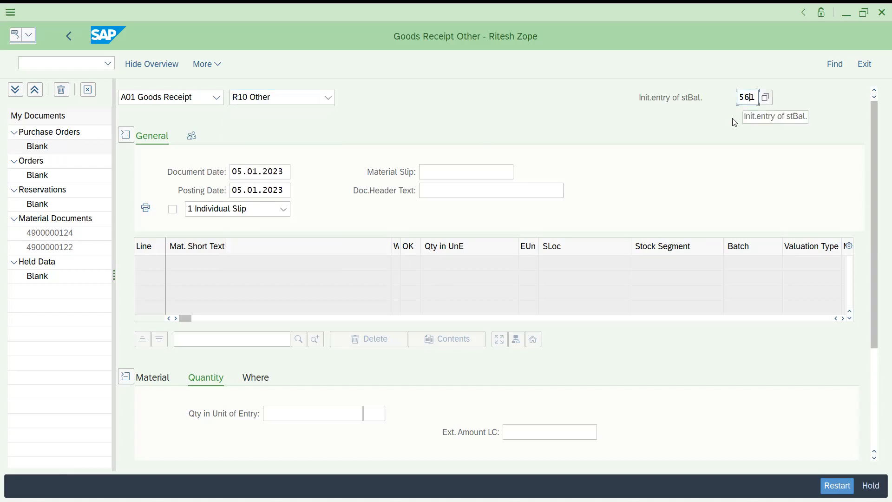
Enter material 113 and a quantity of 1000 in unit of entry for the goods receipt item
click(288, 414)
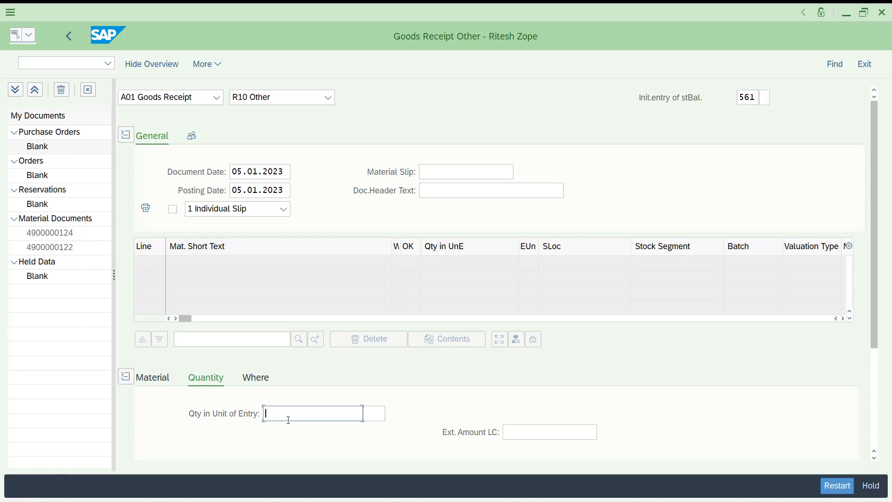
click(158, 383)
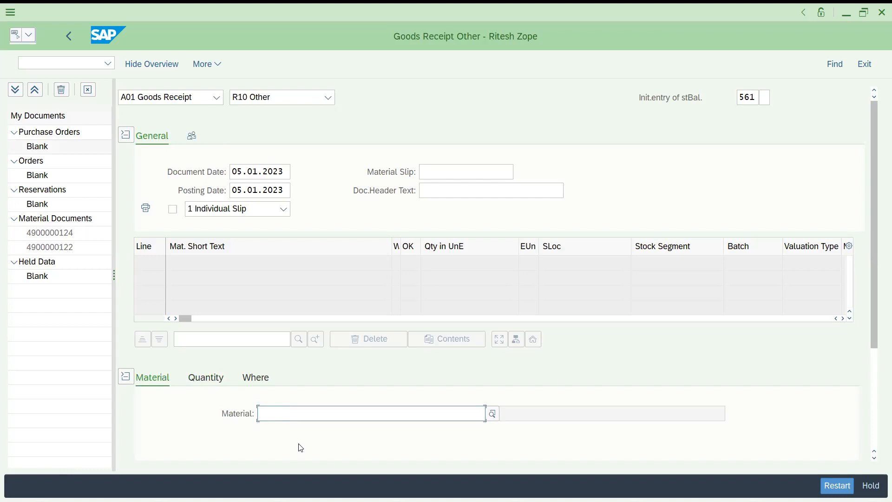
text(113)
click(215, 381)
text(1000)
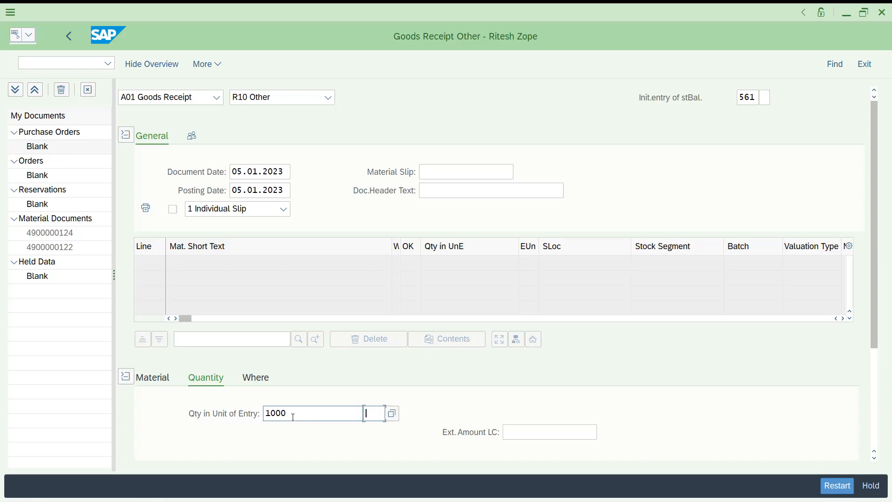
Open transaction MM03 and display the Basic data 1 view of material 113
click(49, 62)
text(/NMMB)
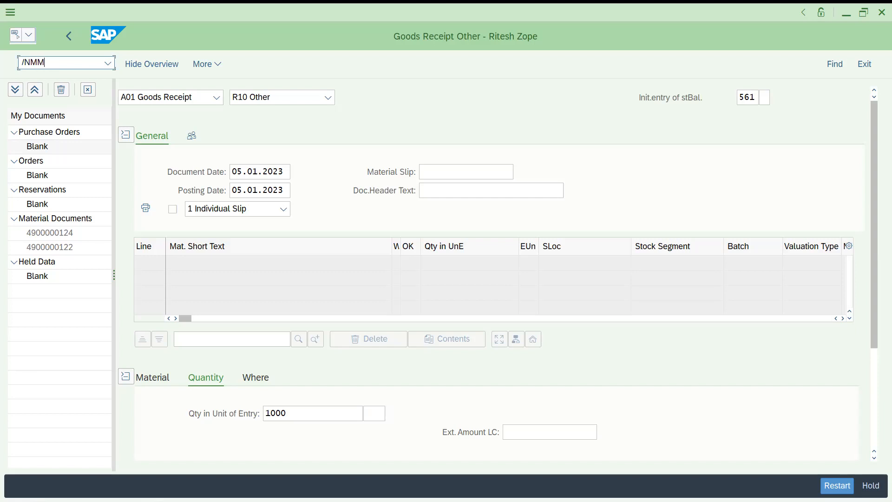
key(BackSpace)
key(BackSpace)
text(M03)
key(Return)
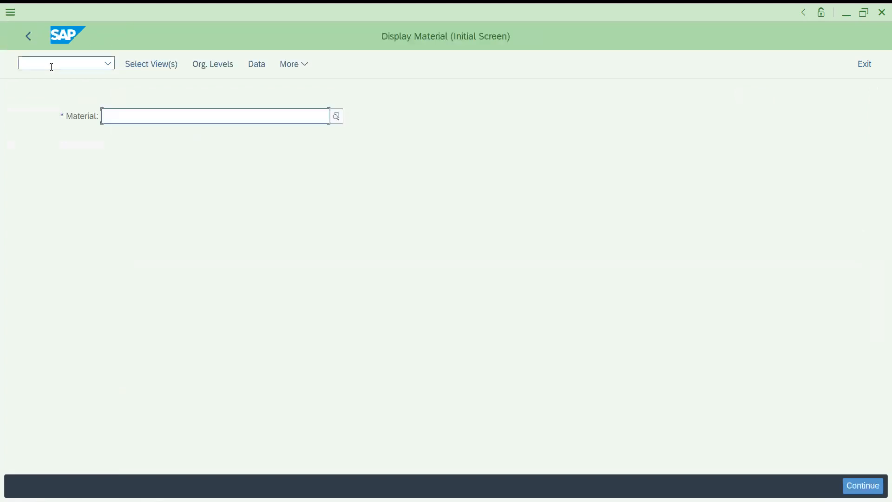
text(113)
key(Return)
key(Return)
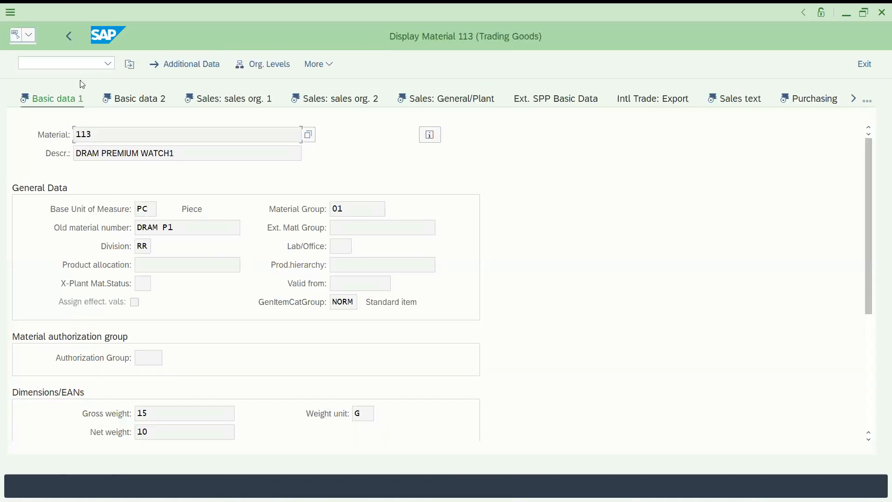
Return from the material display to the goods movement transaction MIGO
click(63, 63)
text(/NMM)
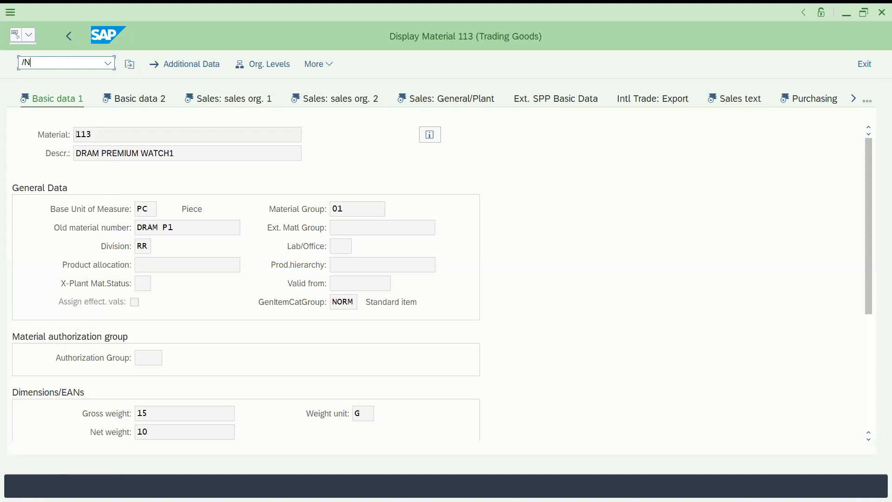
key(BackSpace)
key(BackSpace)
text(MM03)
key(Return)
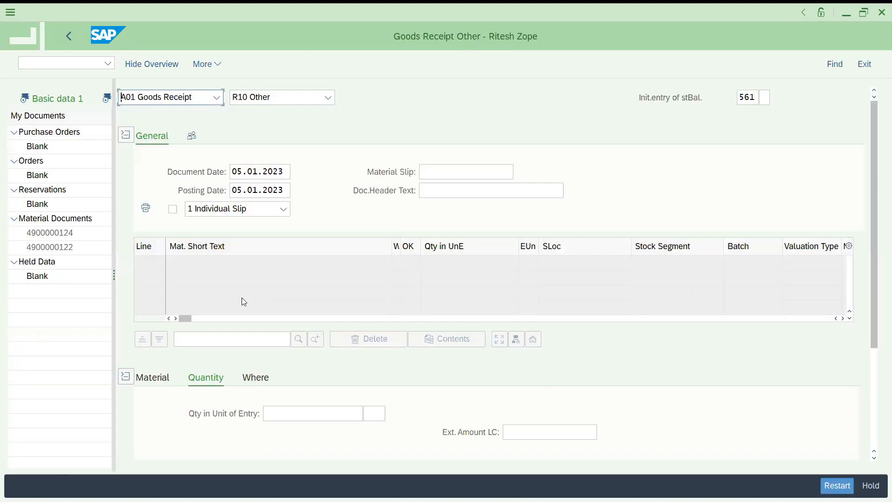
Enter a quantity of 1000 with unit of entry PC for the goods receipt item
click(273, 415)
text(1000)
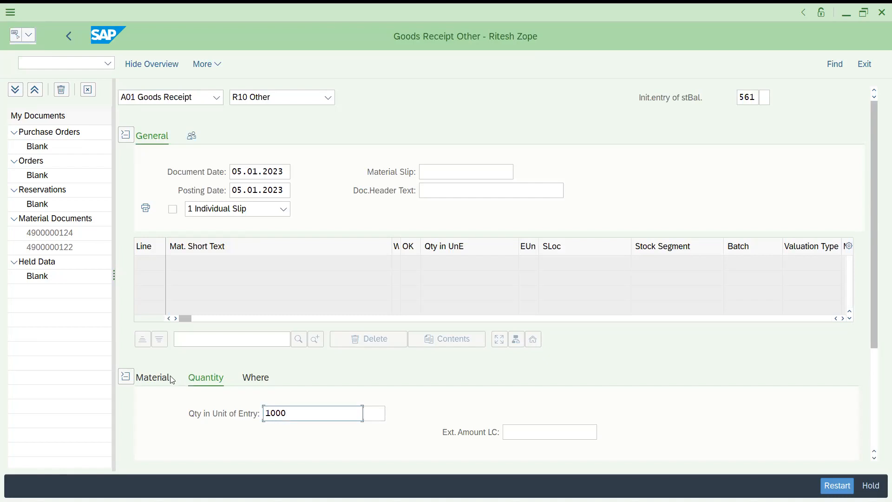
click(377, 413)
text(PV)
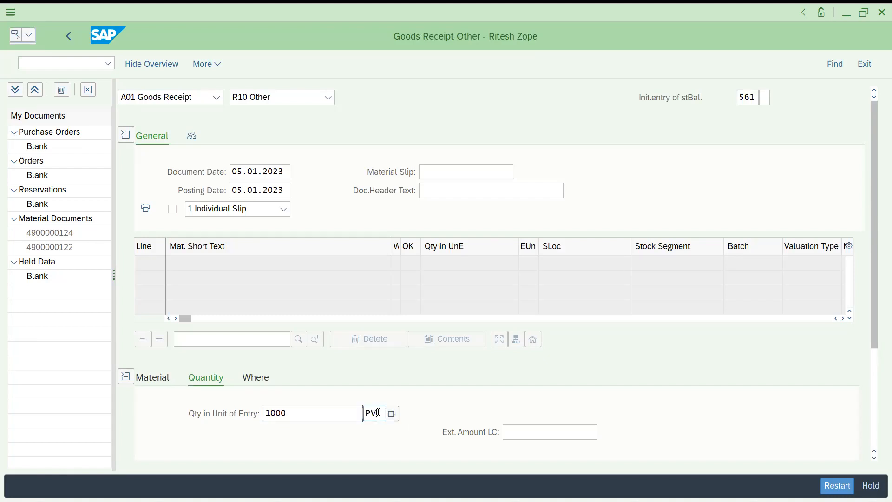
key(BackSpace)
text(C)
Enter material 113 for the goods receipt item and confirm the line
click(159, 376)
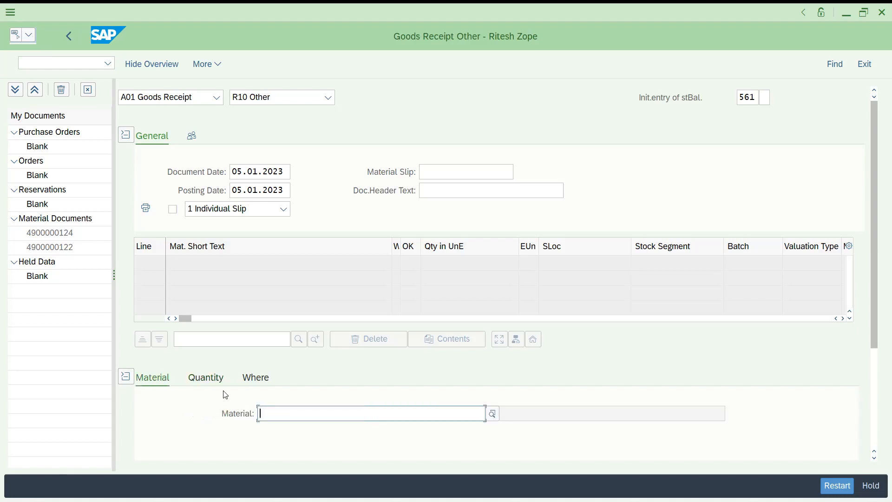
key(space)
key(Down)
key(Return)
key(Return)
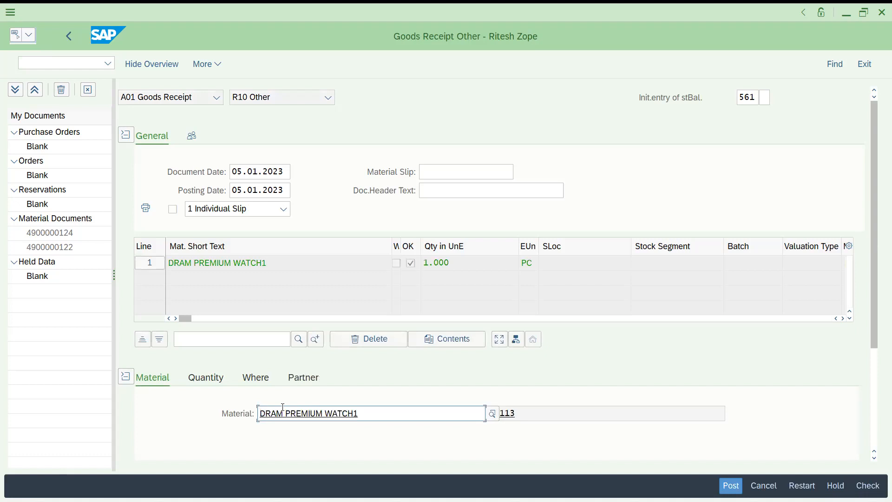
Assign plant DRP1 and storage location SALE to the goods receipt item
click(256, 377)
click(290, 452)
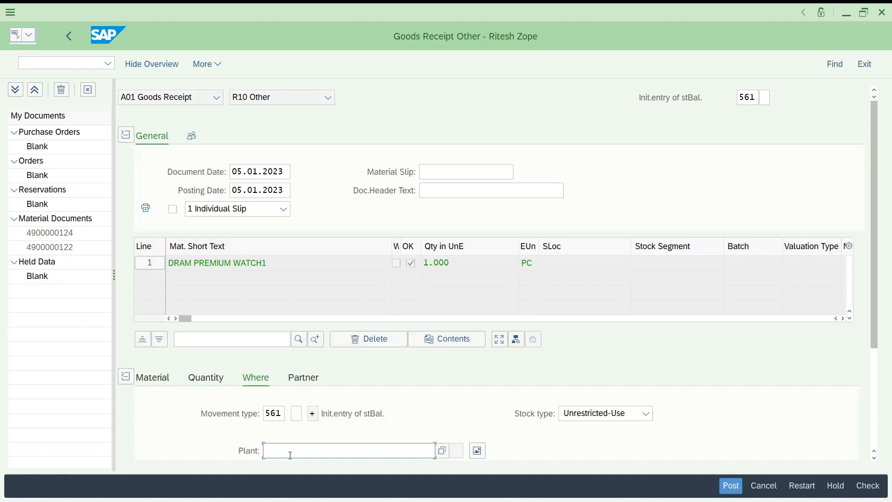
text(DRP1)
drag(871, 291, 880, 382)
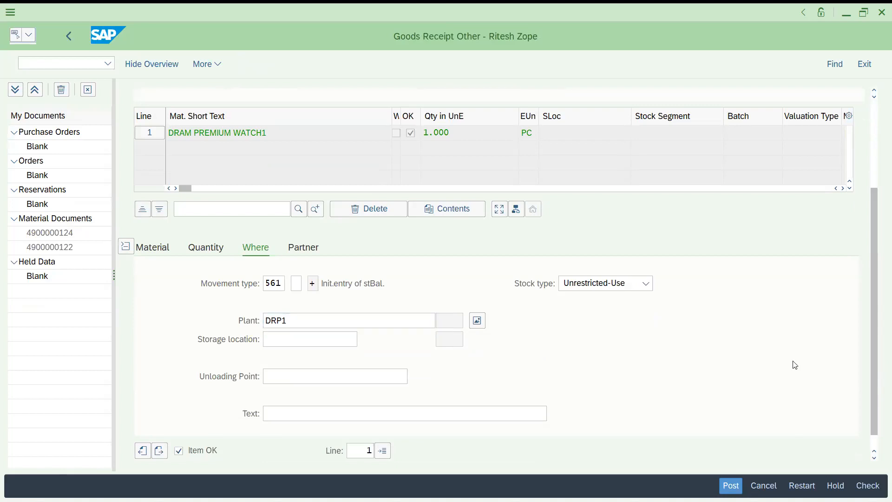
click(272, 338)
text(SALE)
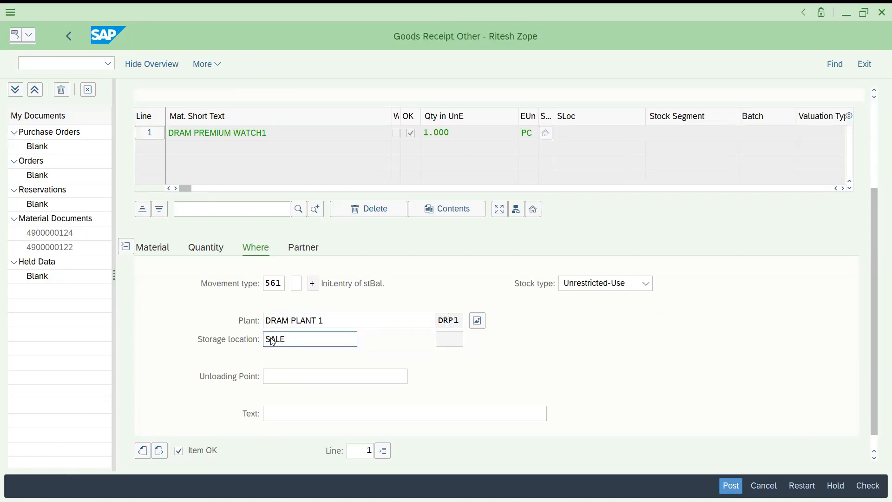
key(Return)
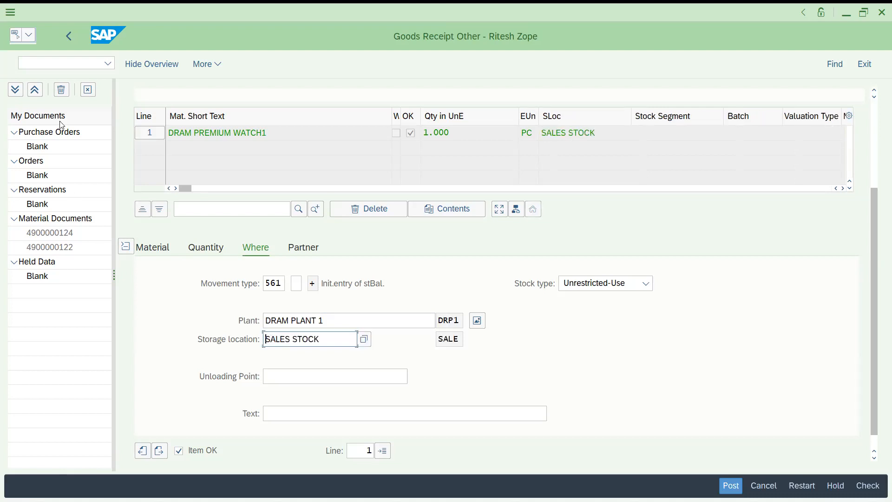
Open the stock overview transaction MMBE in a new session, keeping the goods receipt open
click(66, 62)
text(/O)
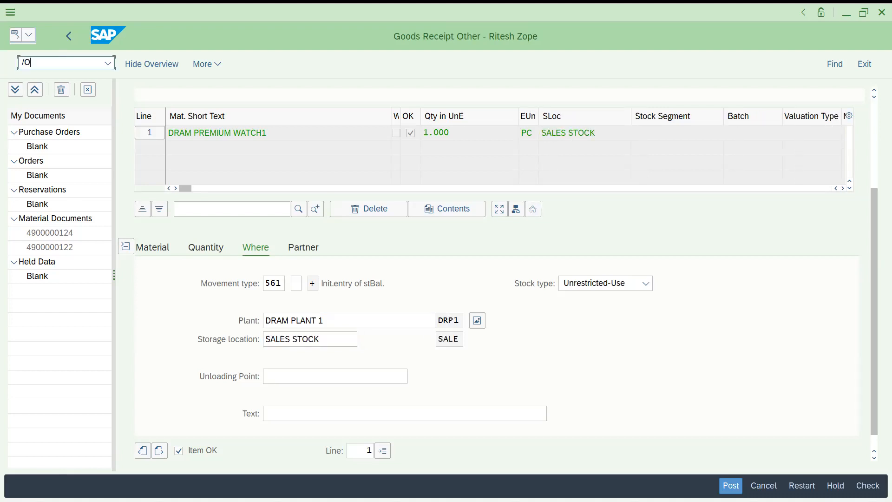
text(MMBE)
key(Return)
key(Down)
key(Down)
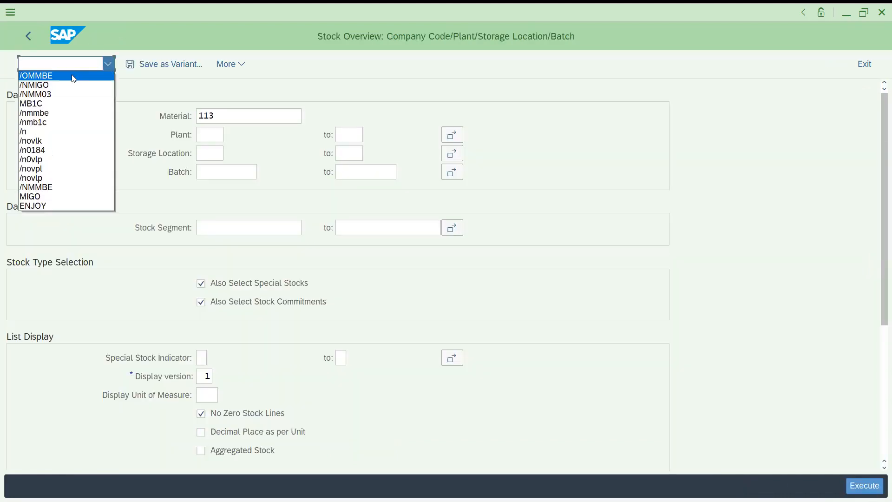
key(Escape)
Run the stock overview for material 113 in plant DRP1 and storage location SALE
click(212, 136)
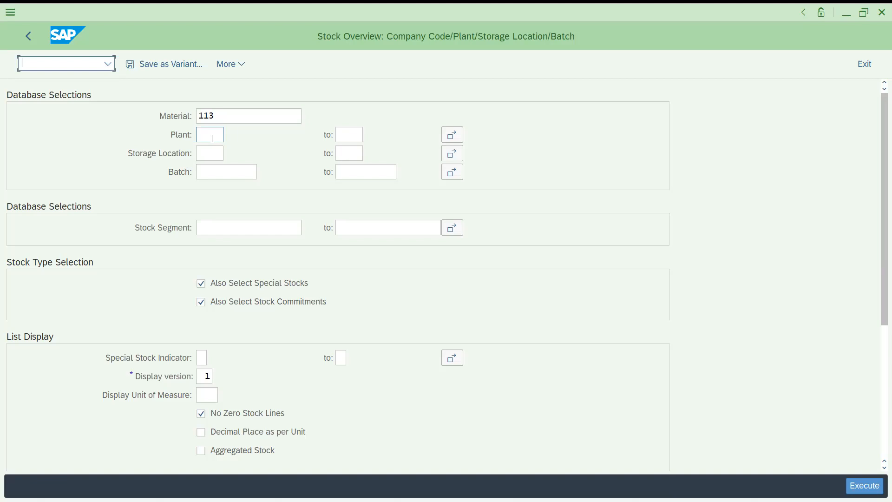
text(DR)
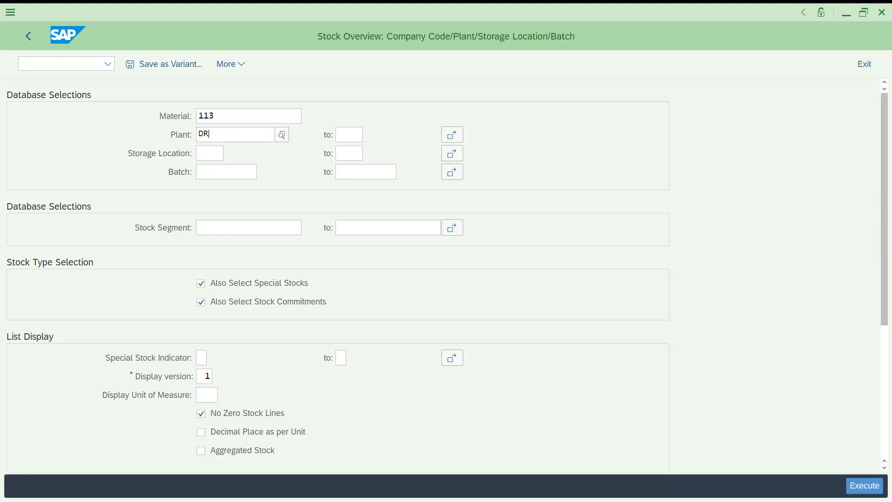
text(P1)
key(Tab)
key(Tab)
key(Tab)
key(Tab)
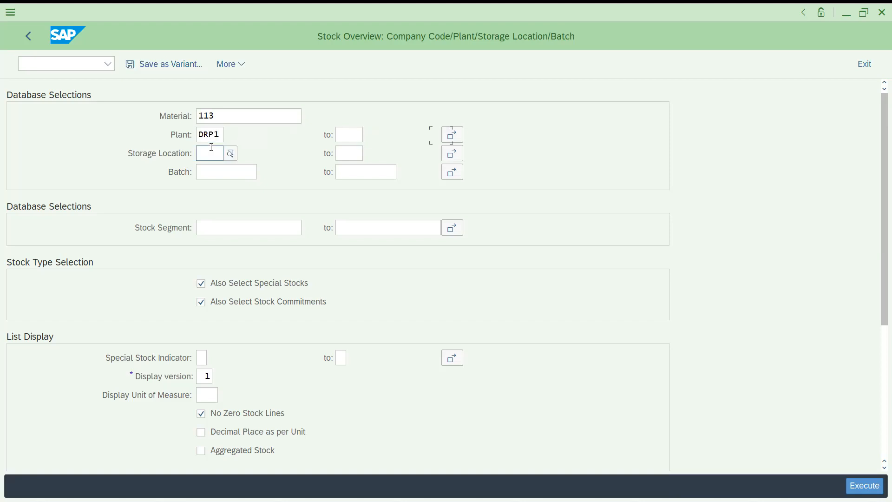
click(201, 157)
text(SALE)
key(Return)
key(F8)
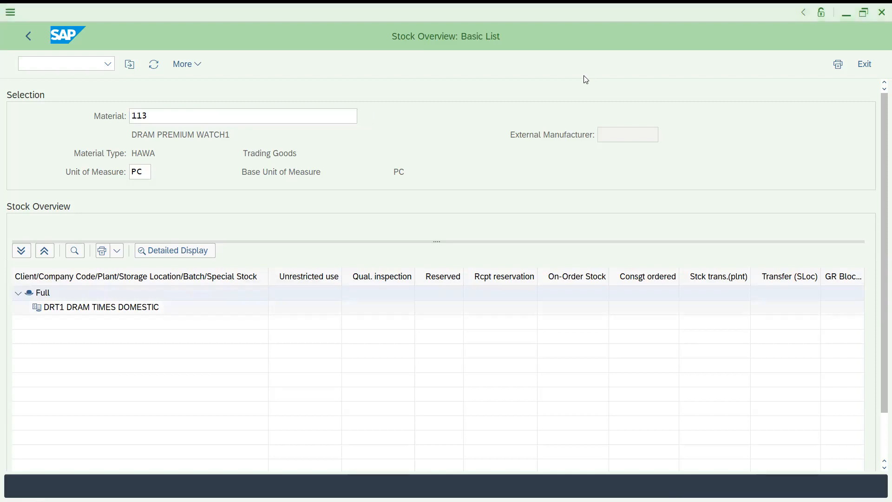
Switch back to the goods receipt session, review the entered data, check the document for posting errors and close the log
key(alt+Tab)
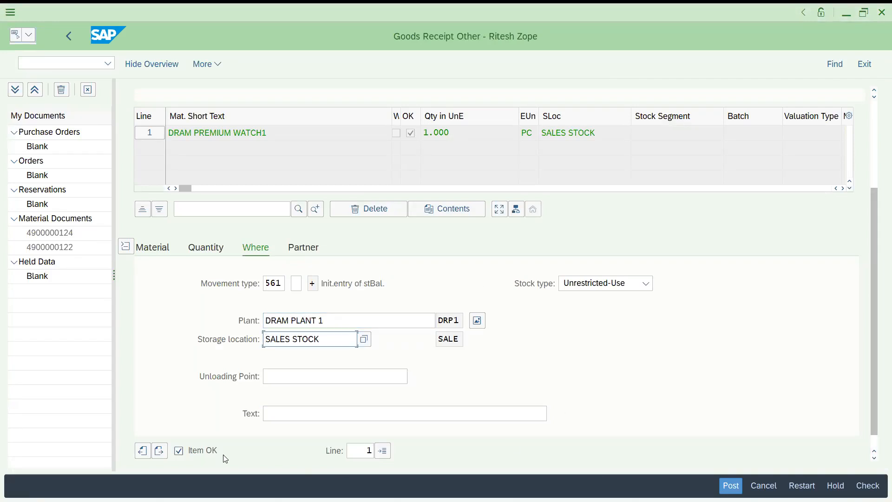
drag(875, 313, 876, 224)
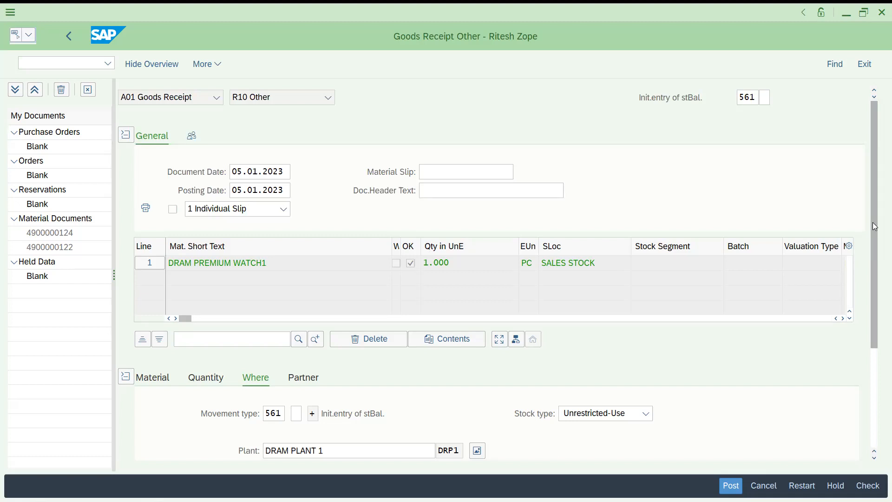
drag(875, 226, 876, 314)
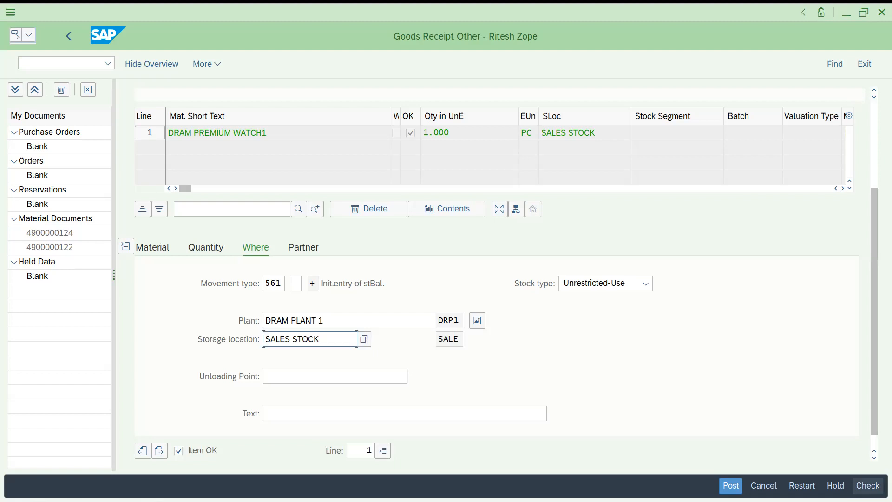
click(870, 486)
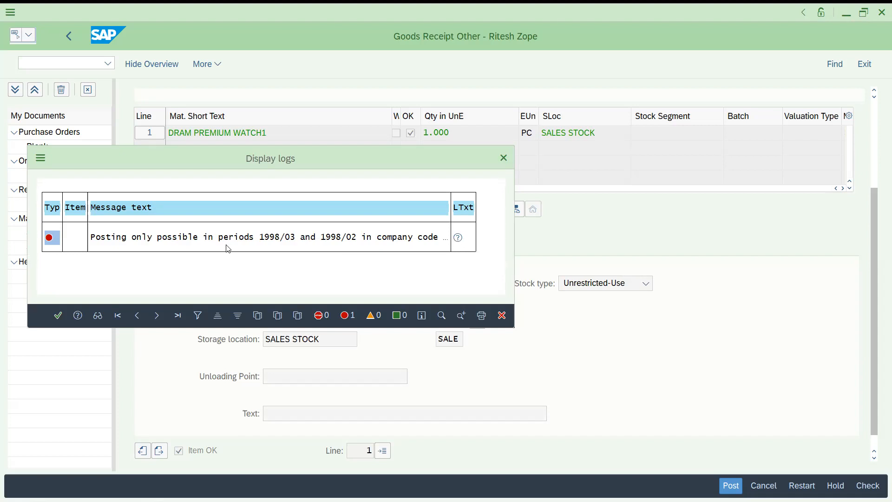
click(502, 315)
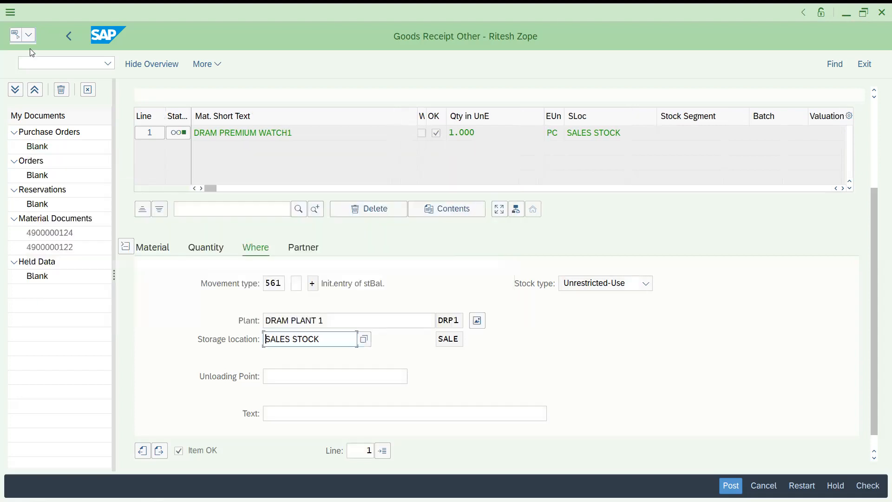
click(45, 64)
text(/NMMBE)
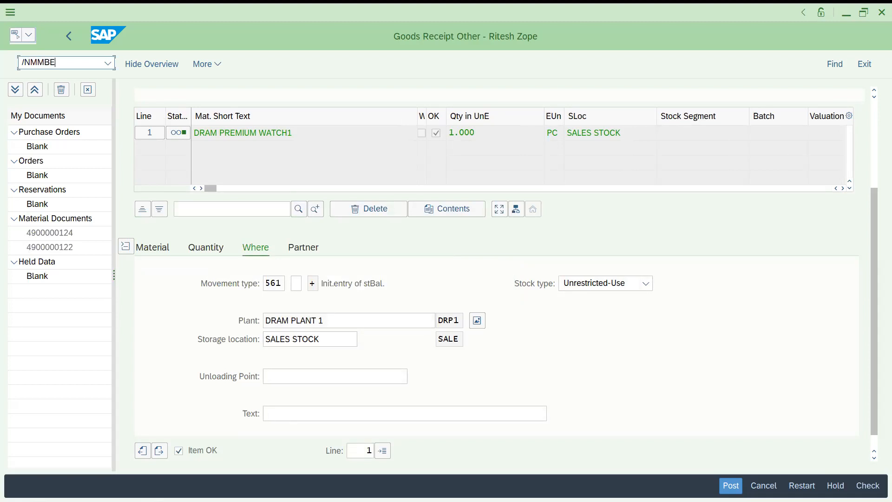
key(Return)
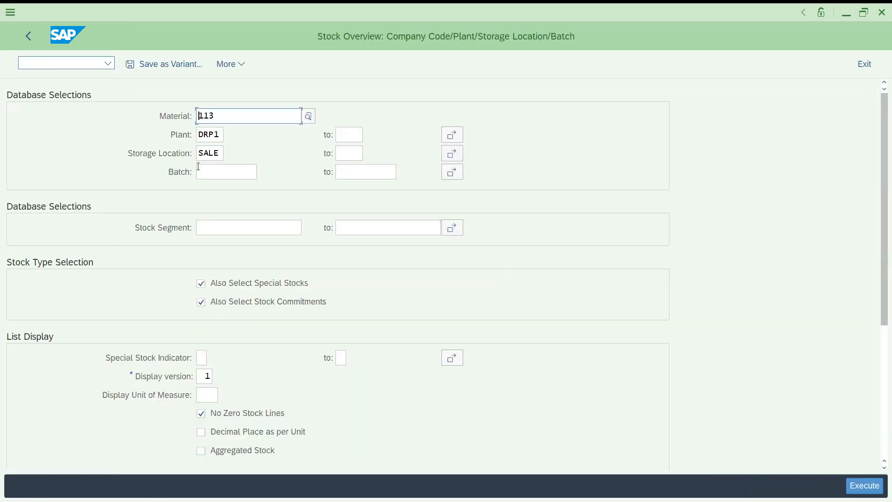
Open the transaction MMPV for closing material master periods
click(56, 65)
text(/NMMPV)
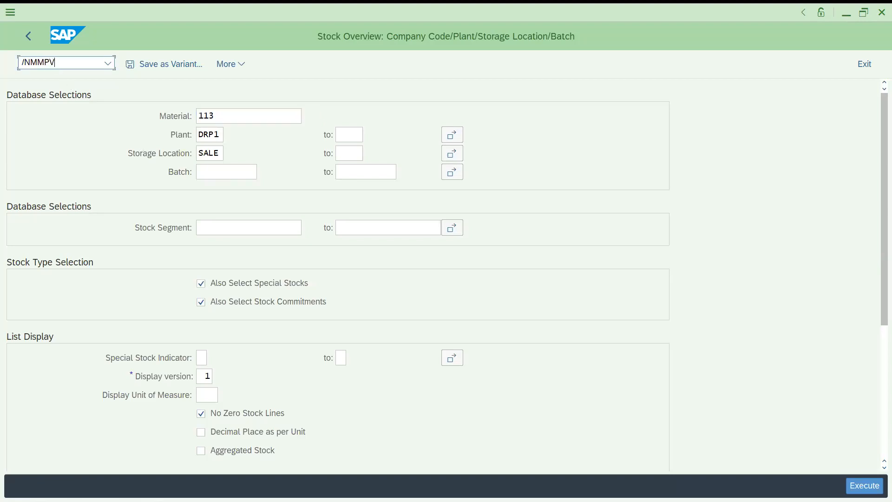
key(Return)
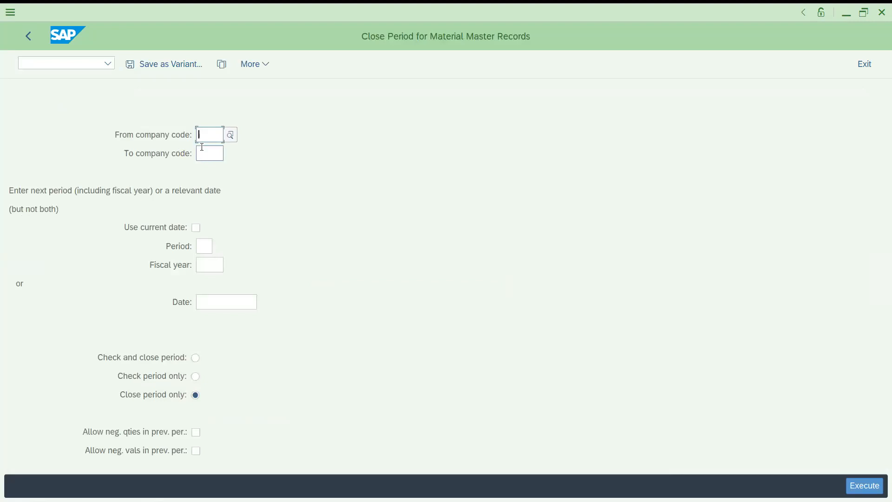
Set both the from and to company code to DRT1 for the period closing
text(DR)
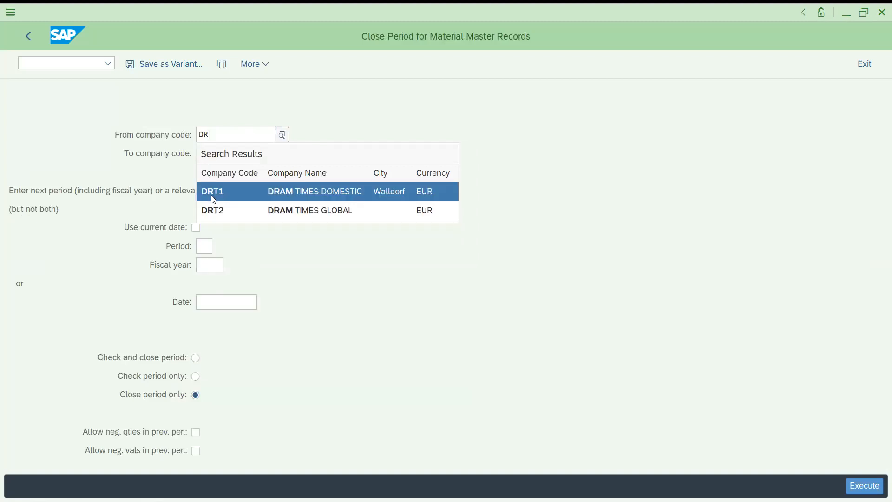
click(213, 198)
click(214, 152)
text(DRT1)
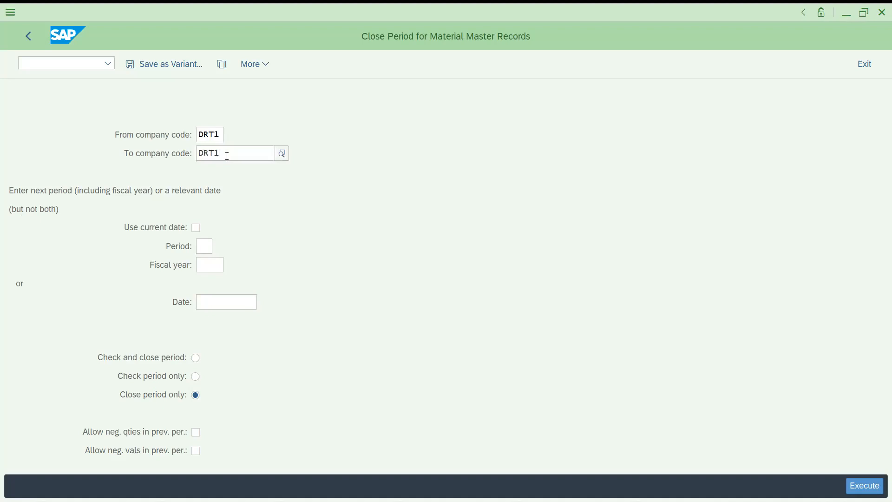
key(Return)
Try to close the material master period with period 01 and fiscal year 2023, using the close period only mode
click(204, 246)
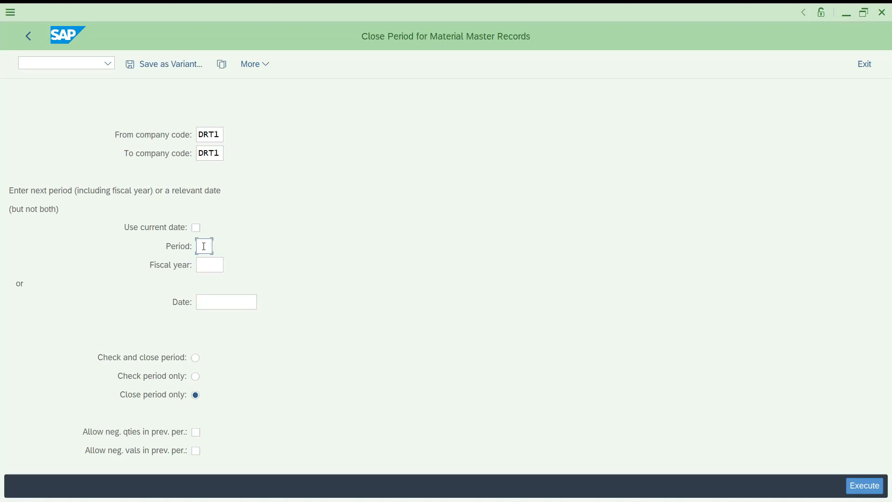
text(01)
click(202, 266)
text(2023)
key(Return)
click(871, 486)
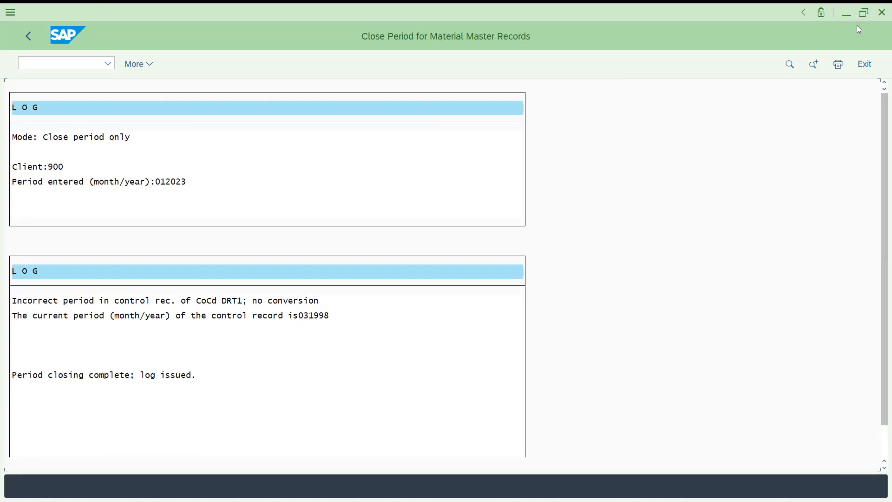
Read the diagnosis and procedure for message M7097 in the Performance Assistant and close it
key(alt+Tab)
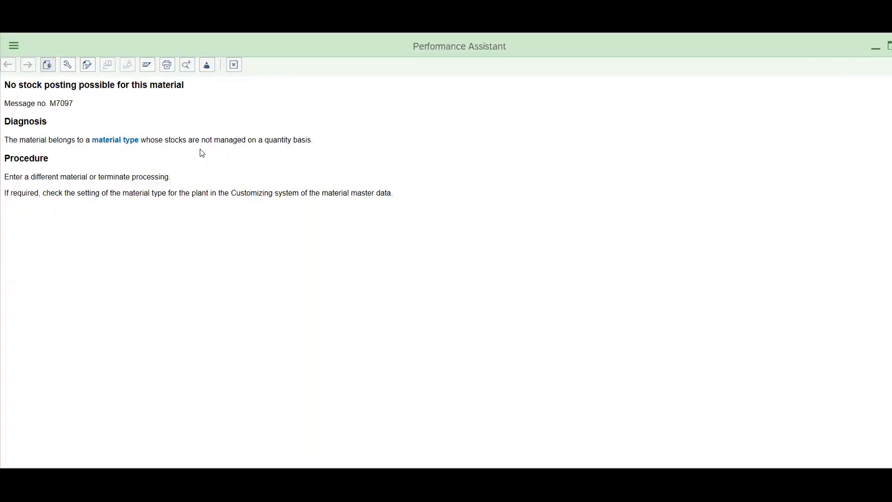
drag(203, 140, 317, 149)
drag(96, 177, 446, 193)
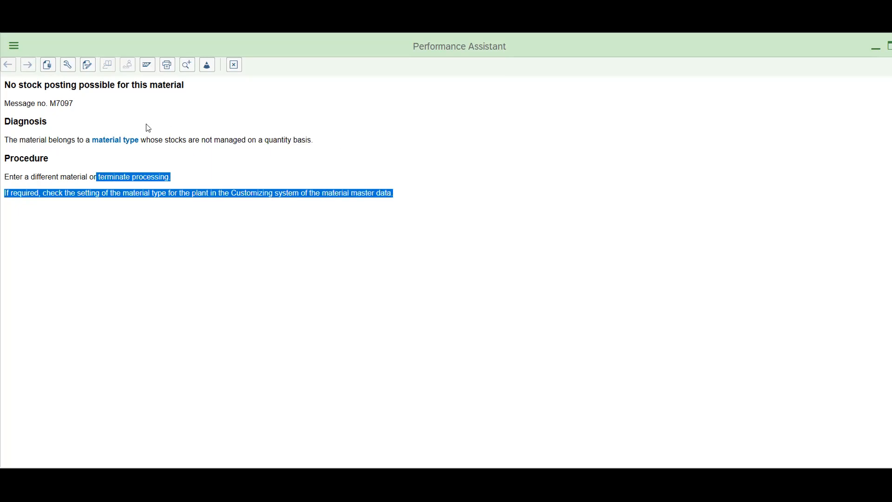
click(234, 65)
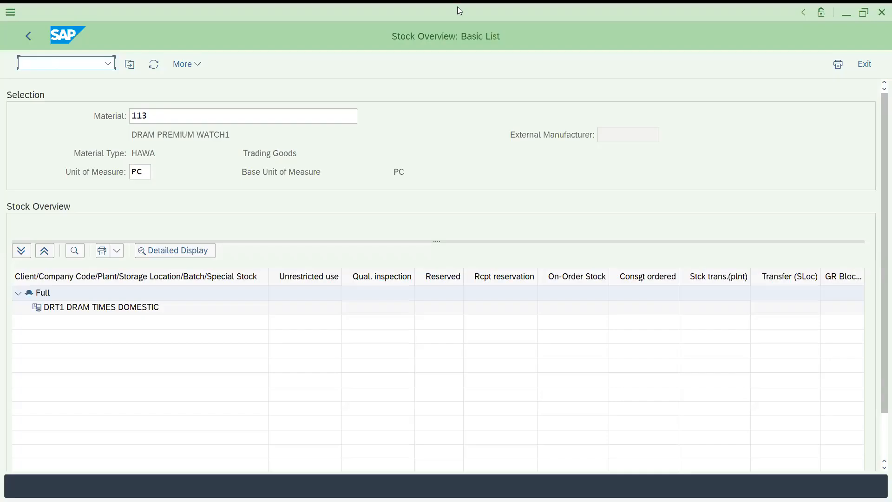
Open the customizing overview of material types from the stock overview session
text(/NOMS)
key(Return)
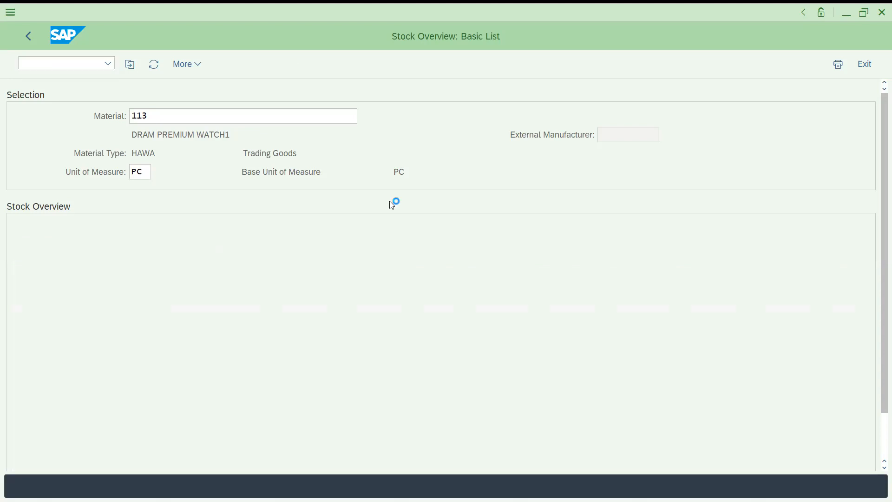
click(142, 423)
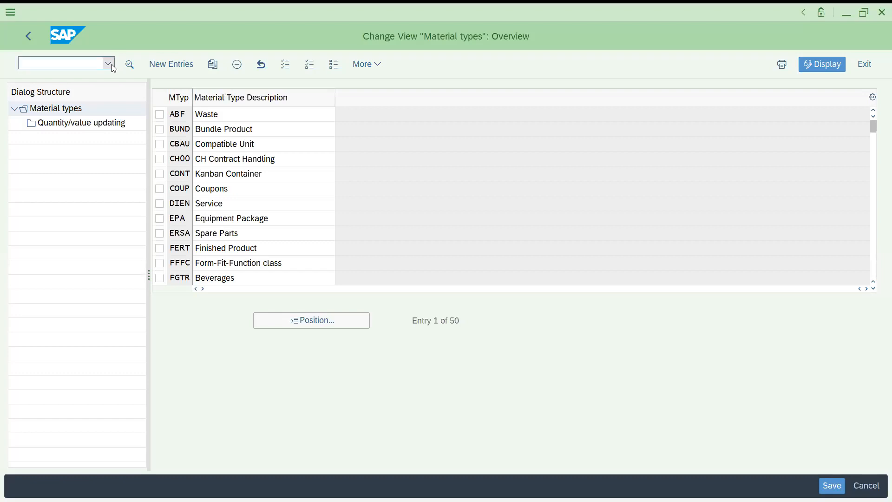
click(111, 64)
click(112, 64)
Find material type HAWA in the overview and open its quantity/value updating settings
click(335, 324)
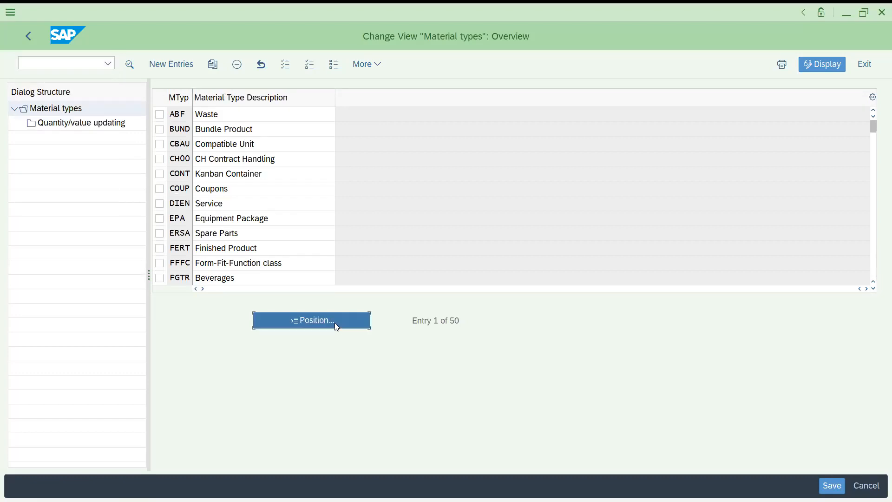
text(HAWA)
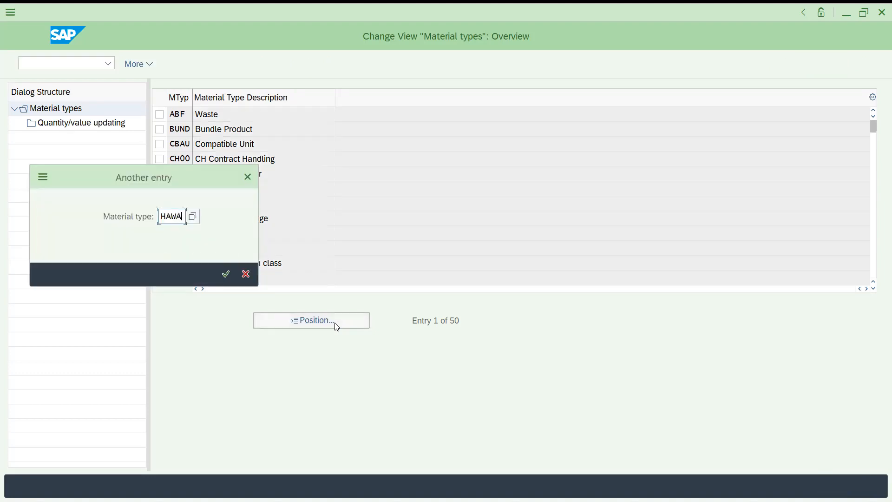
key(Return)
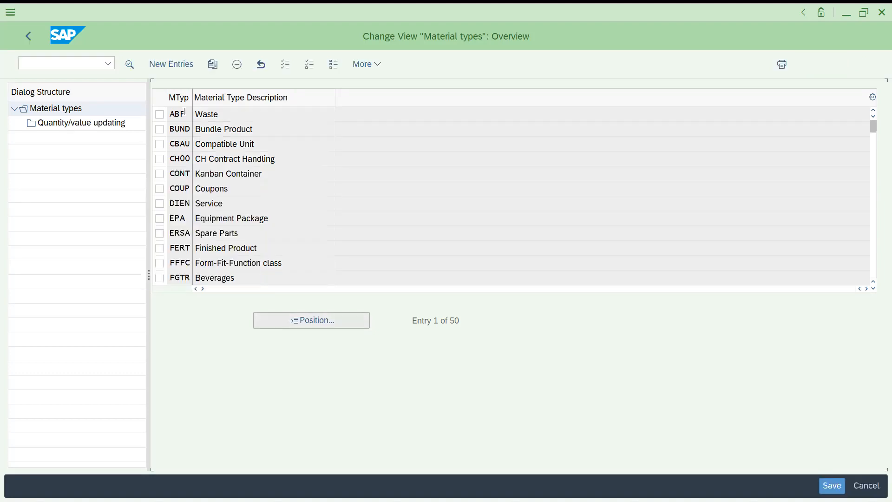
click(159, 115)
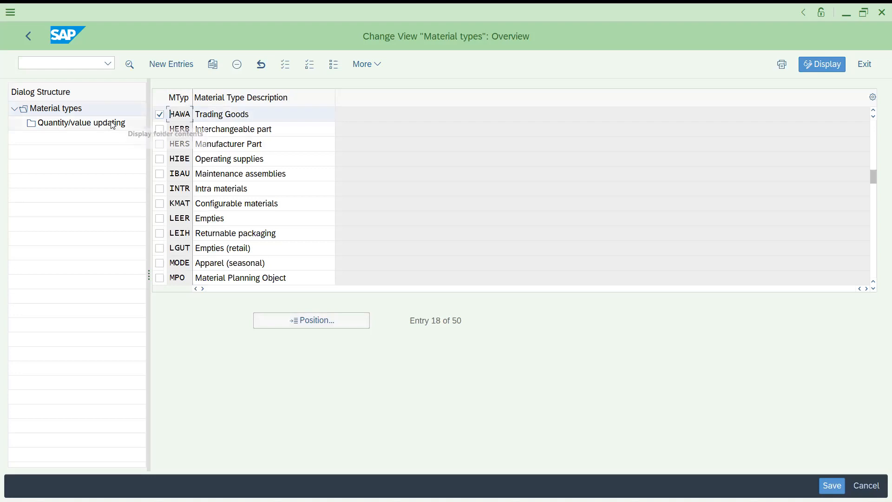
double_click(104, 124)
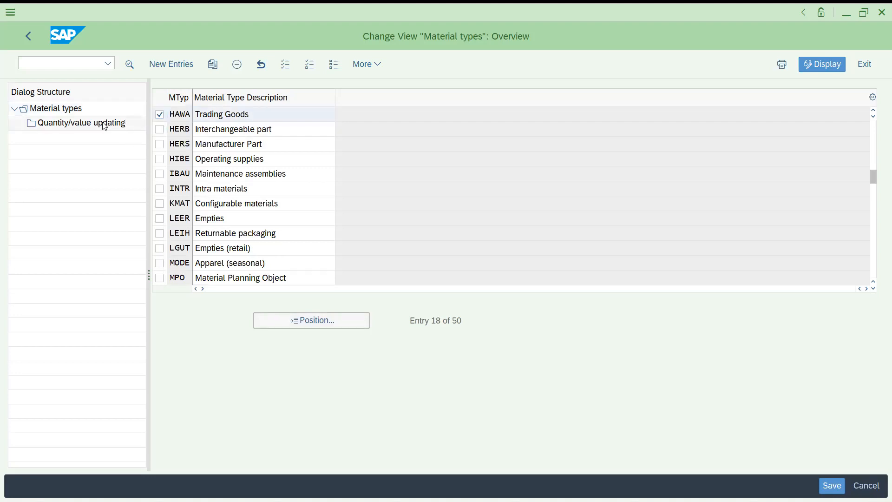
Activate quantity and value updating for material type HAWA in valuation area DRP1 and save the change
click(307, 318)
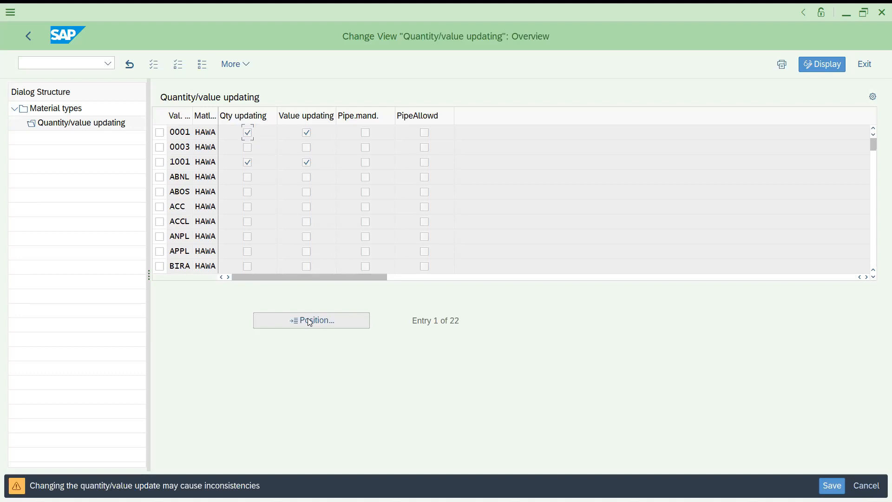
text(D)
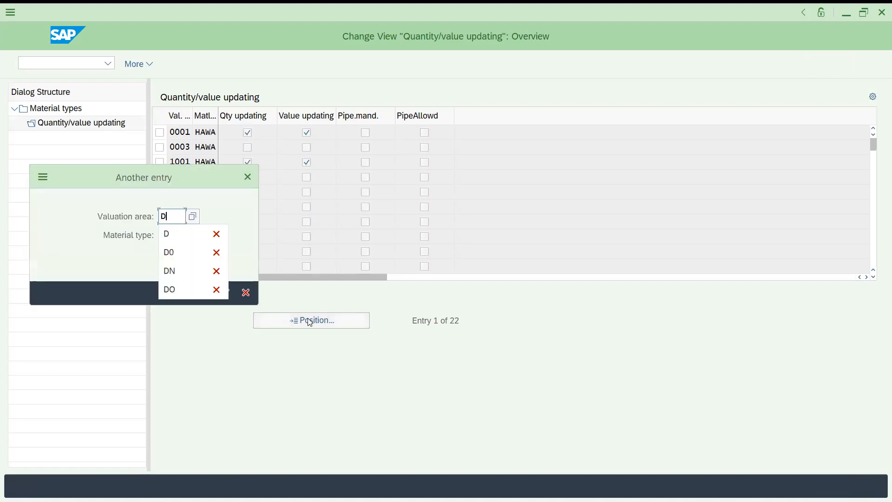
text(RP1)
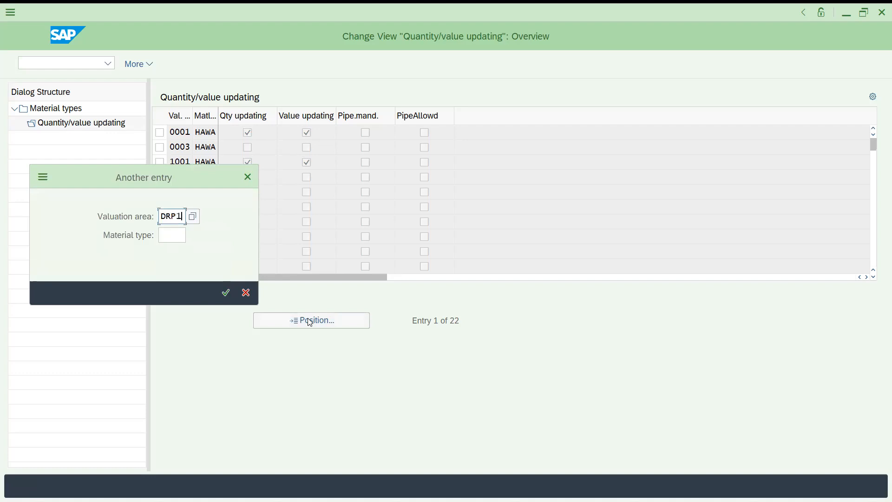
key(Return)
click(248, 133)
key(Tab)
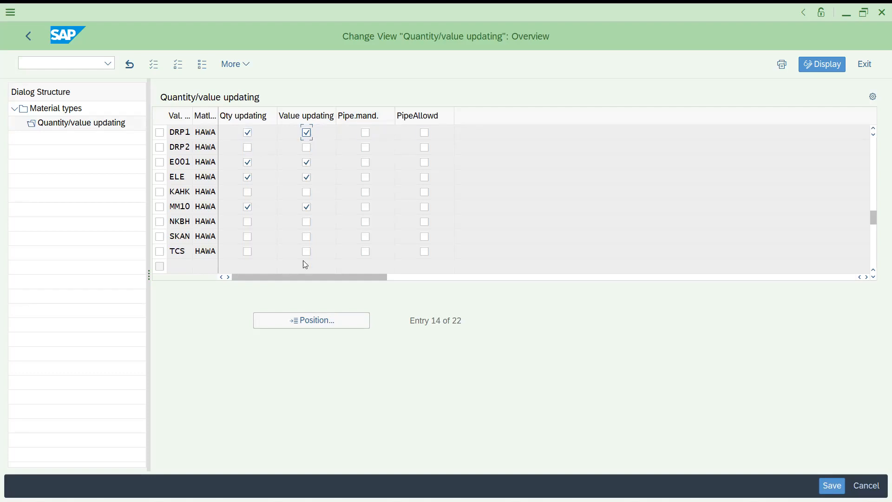
click(824, 485)
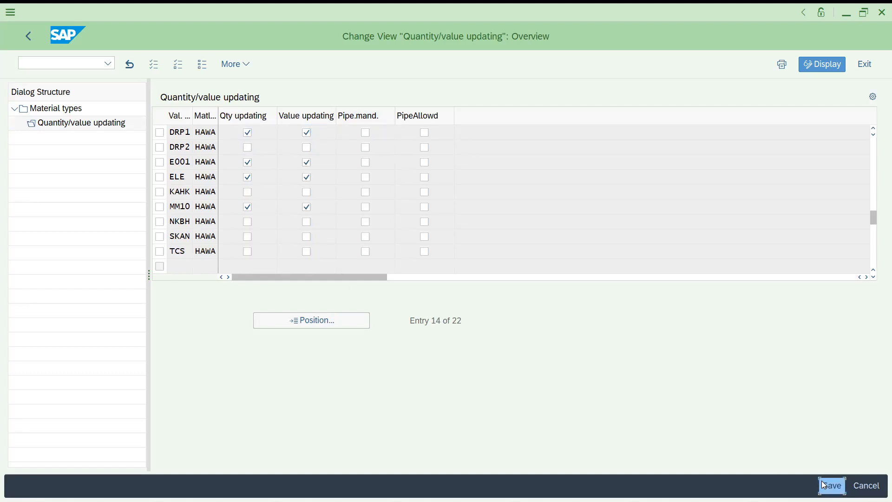
click(284, 273)
Start a goods receipt in transaction MIGO and enter material 113 as the item
click(60, 61)
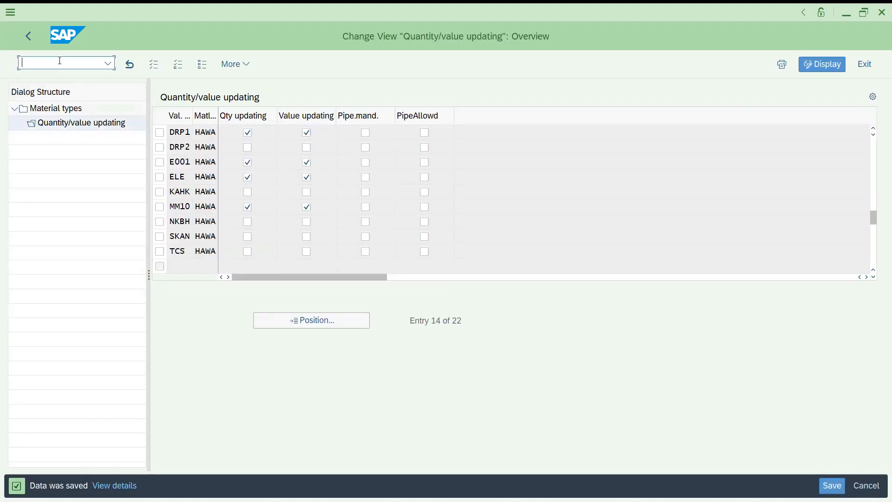
text(/NMIGO)
key(Return)
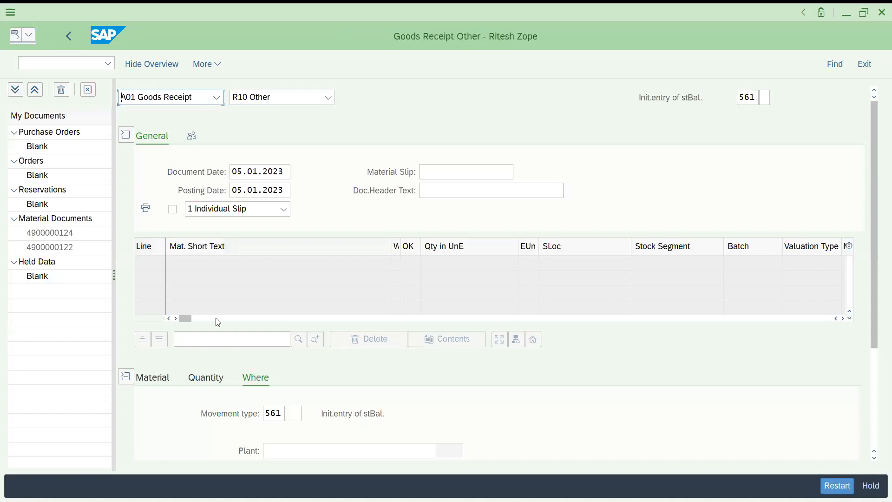
click(163, 376)
text(113)
key(Return)
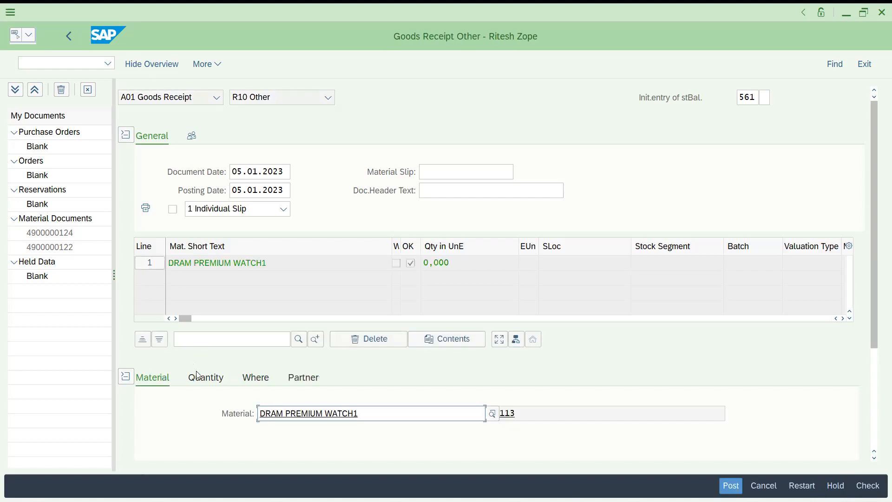
Set the item's quantity in unit of entry to 1000 PC
click(197, 374)
text(1000)
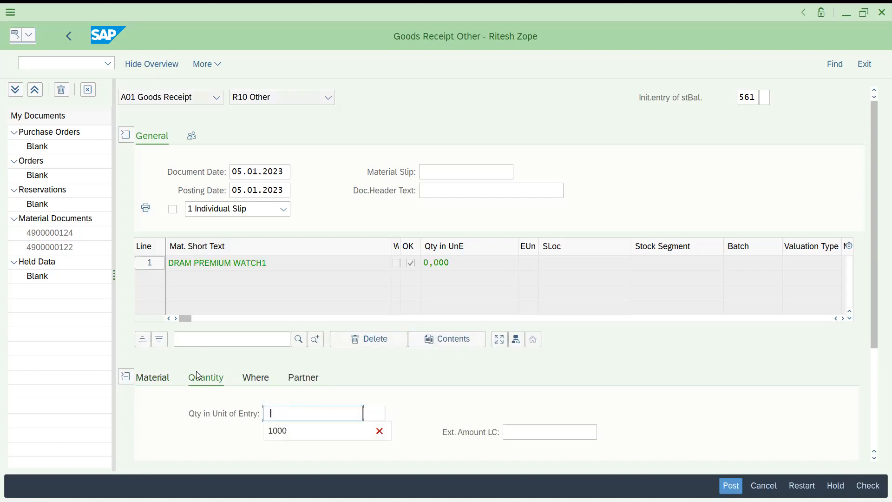
text(PC)
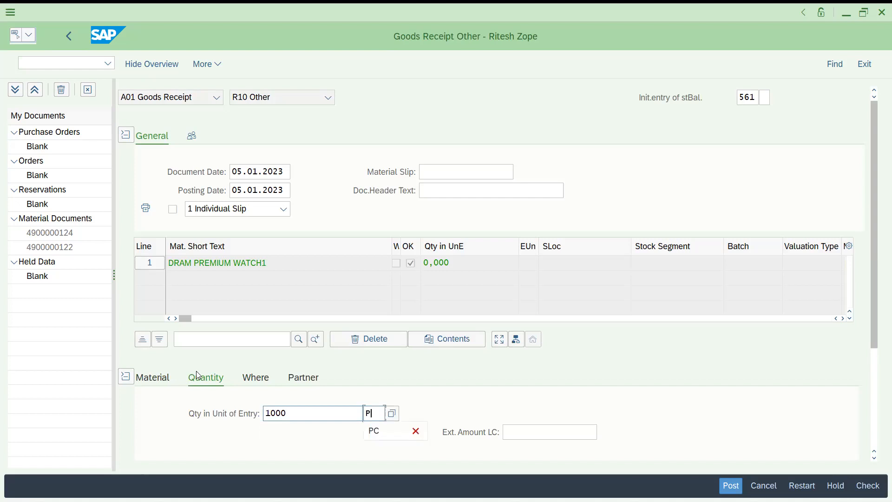
key(Return)
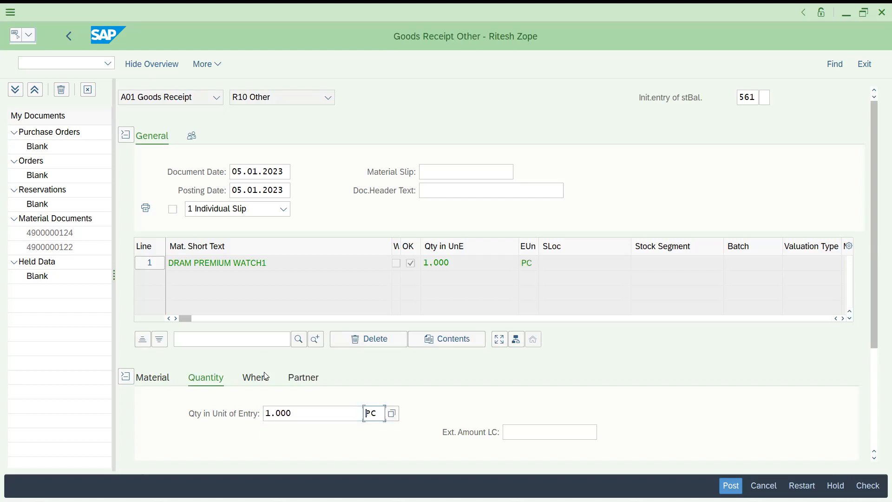
Assign plant DRP1 and storage location SALE to the item, check the goods receipt and close the message log
click(265, 376)
key(Tab)
text(DRP1)
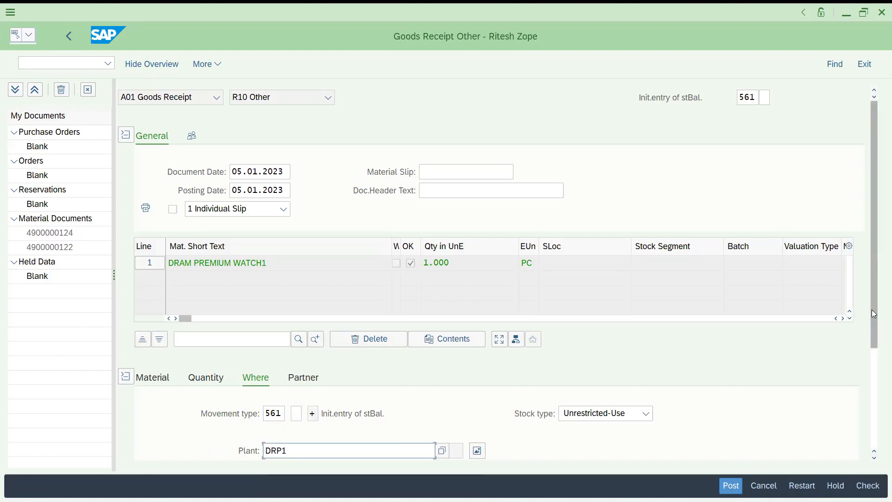
scroll(879, 301, down, 2)
key(Tab)
text(sale)
key(Return)
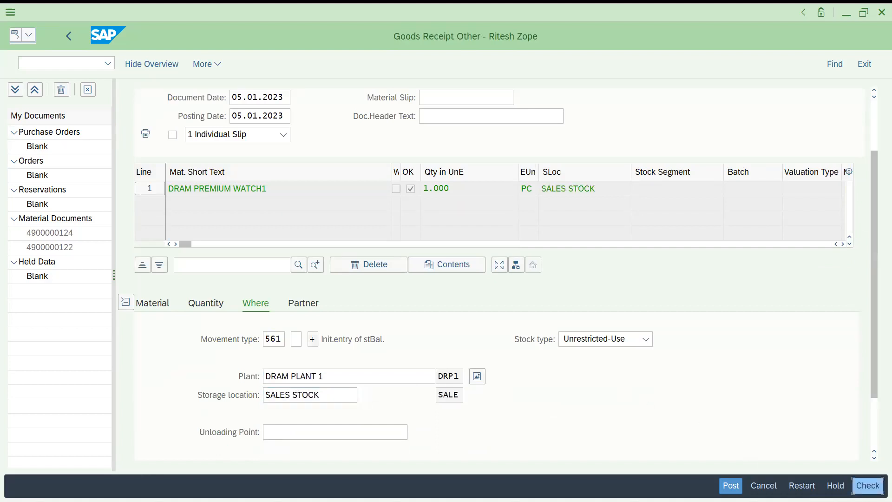
click(867, 485)
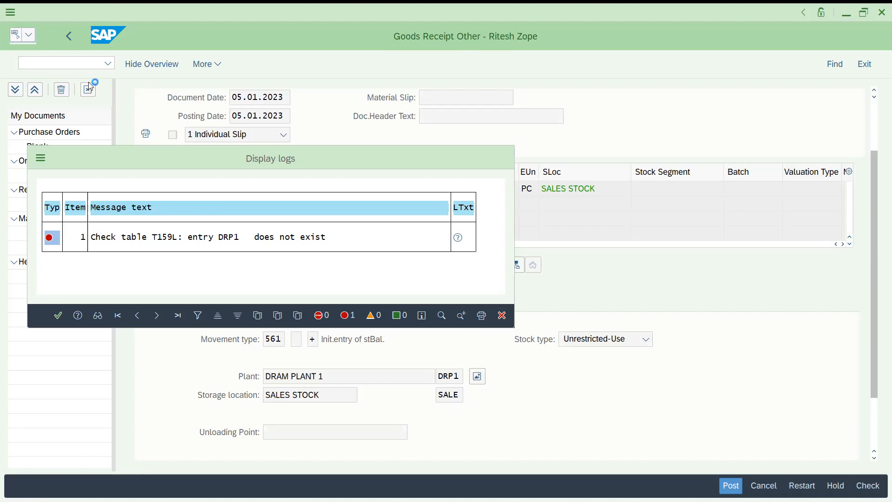
click(502, 315)
Look up entries for plant (WERKS) DRP1 in table T159L with transaction SE16
click(52, 65)
text(/NSE16)
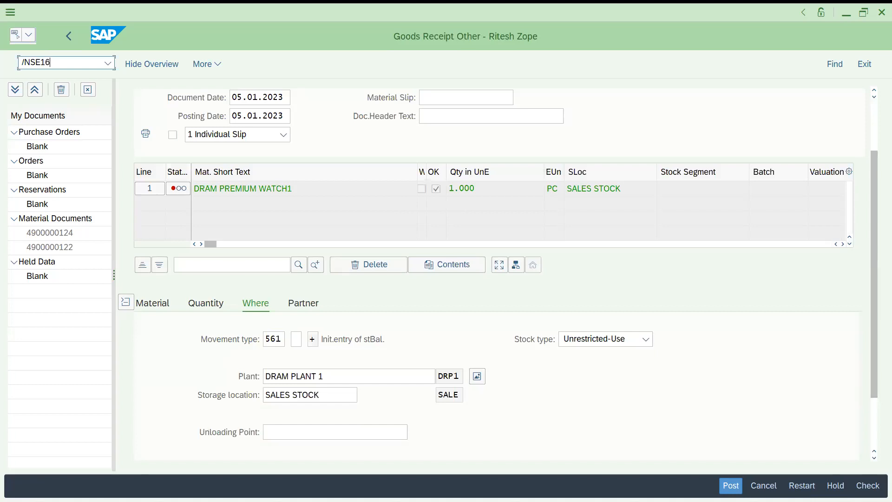
key(Return)
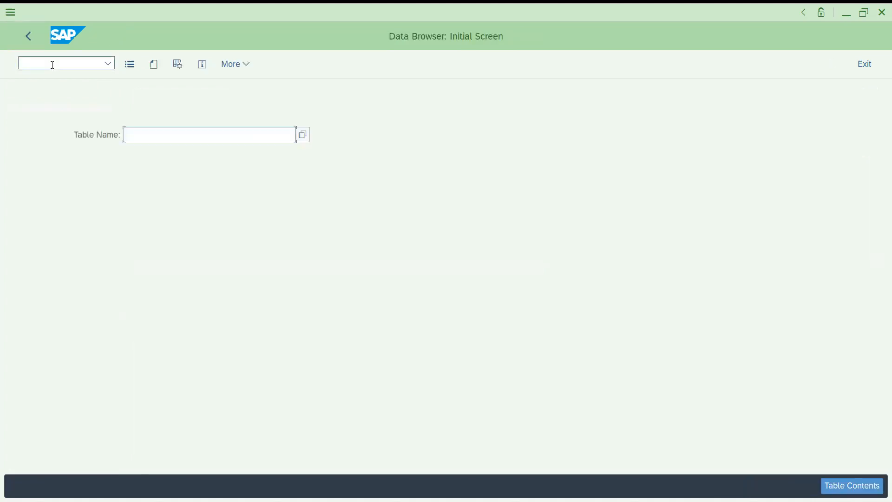
text(T159L)
key(Return)
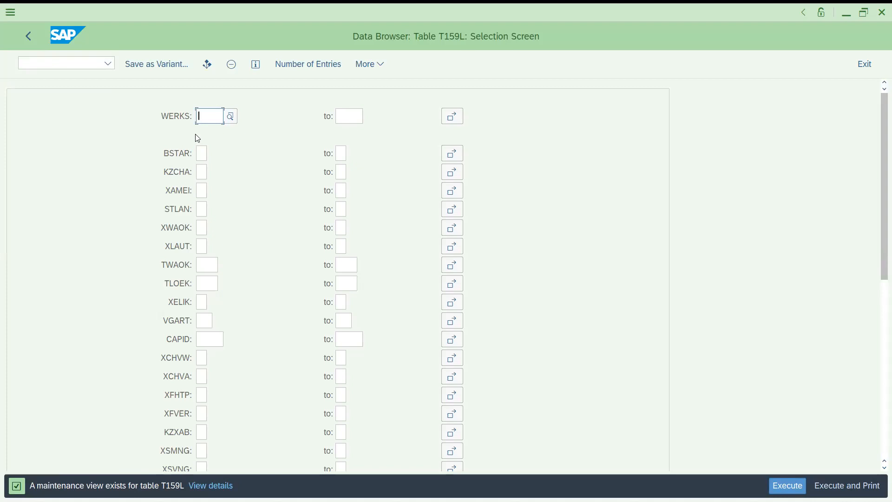
text(DRP1)
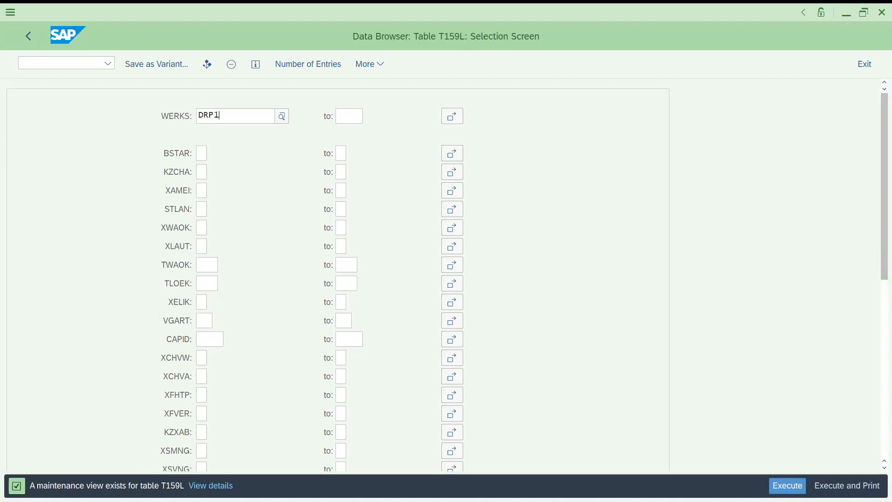
click(800, 485)
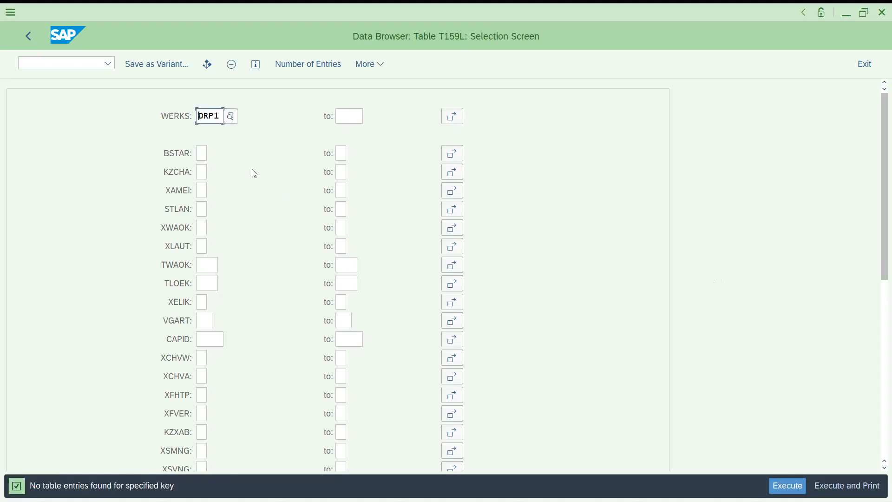
List the entries of table T159L without the plant filter and examine which plants are maintained
key(Delete)
key(Delete)
key(Delete)
click(782, 487)
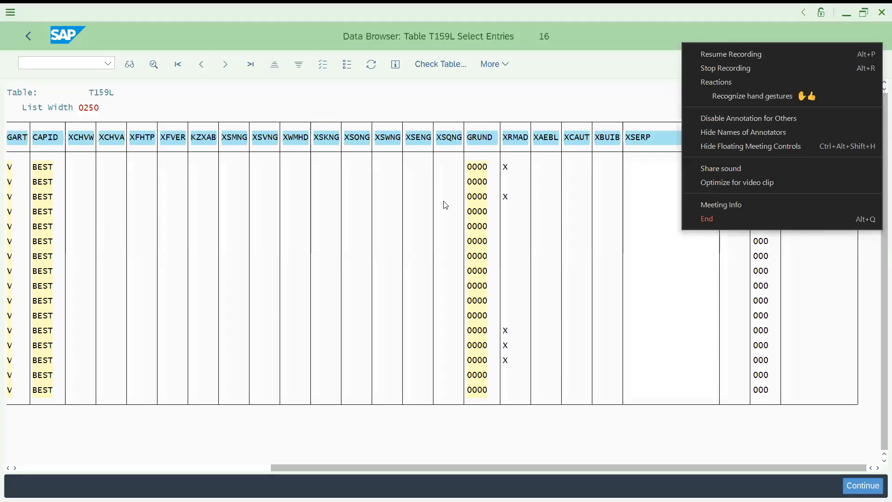
click(300, 231)
click(202, 232)
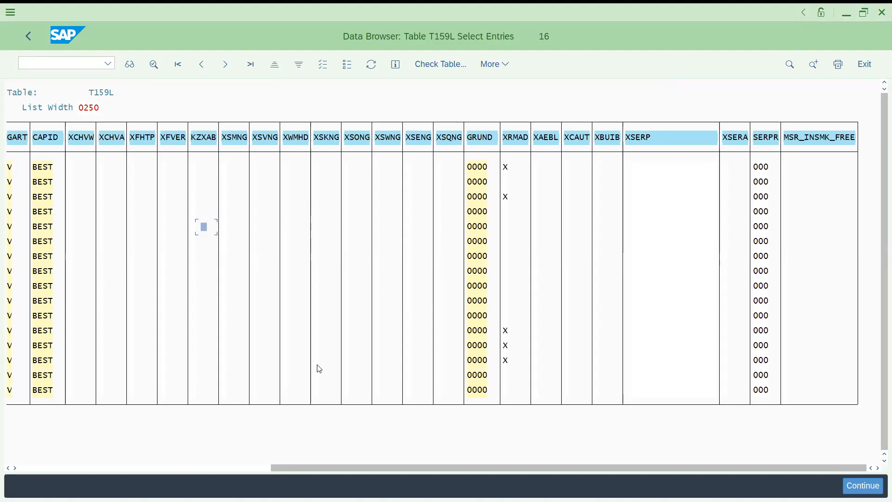
drag(419, 470, 194, 479)
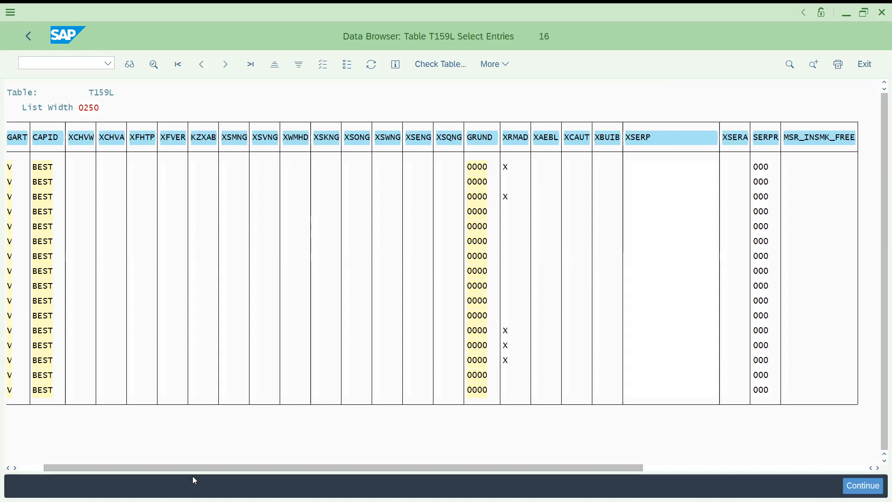
drag(184, 469, 81, 465)
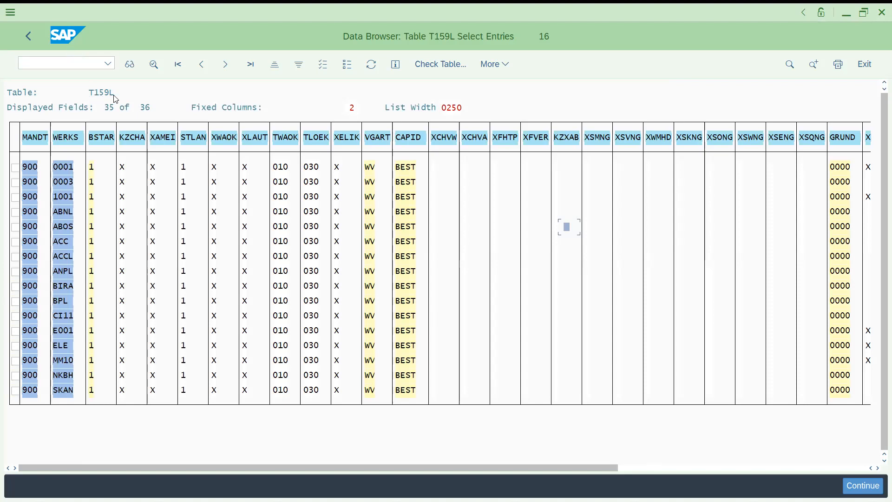
Leave the table entries and open the SAP Reference IMG through transaction SPRO
click(27, 40)
click(57, 65)
text(/NSPRO)
key(Return)
click(171, 65)
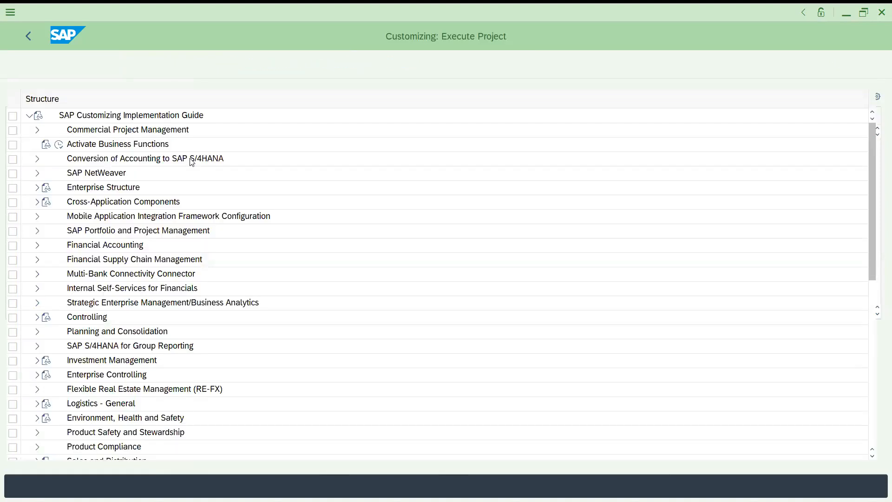
click(103, 261)
key(Down)
key(Down)
key(Up)
key(Down)
key(Down)
key(Down)
key(Down)
key(Down)
key(Up)
key(Up)
key(Up)
key(Up)
key(Up)
key(Up)
key(Up)
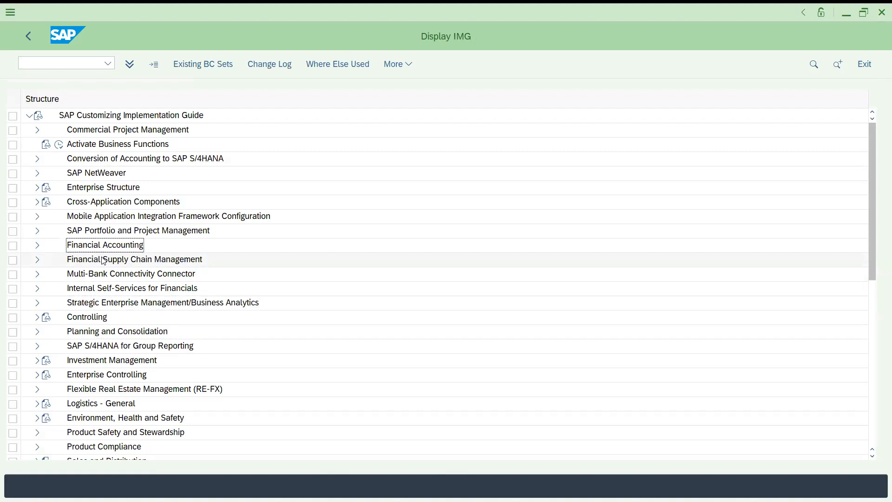
key(Down)
key(Down)
key(Down)
key(Down)
key(Down)
key(Down)
key(Down)
key(Down)
key(Down)
key(Down)
key(Down)
key(Down)
key(Down)
key(Down)
key(Down)
key(Down)
key(Down)
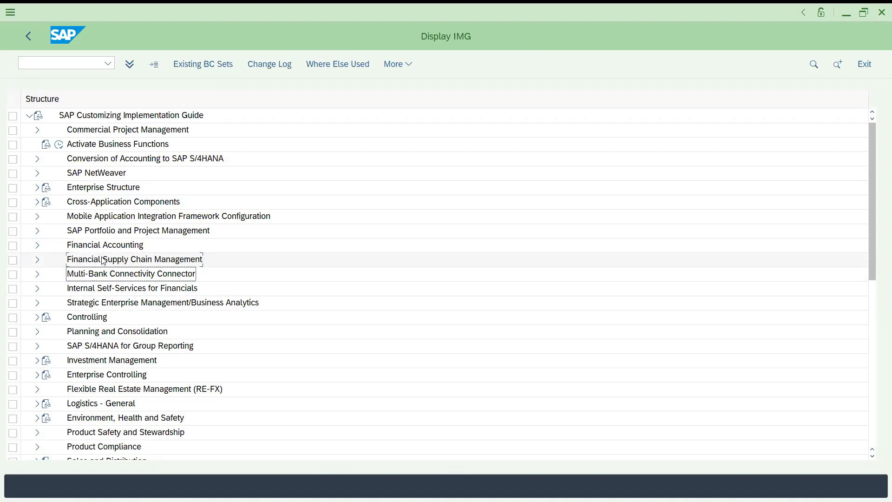
key(Down)
key(Up)
key(Up)
key(Up)
key(Up)
key(Up)
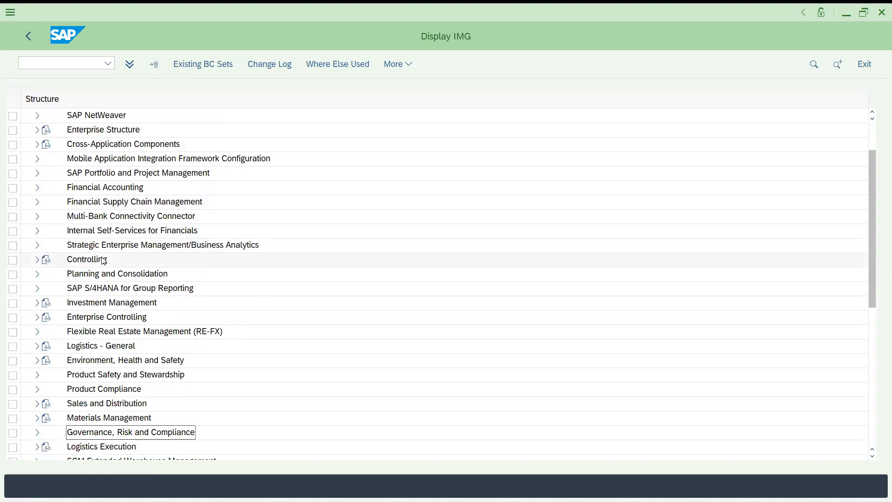
key(Up)
key(Up)
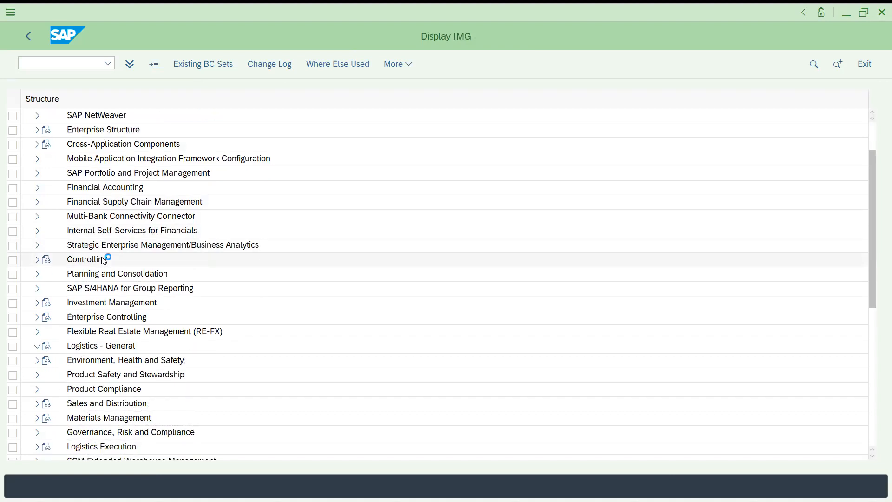
key(Right)
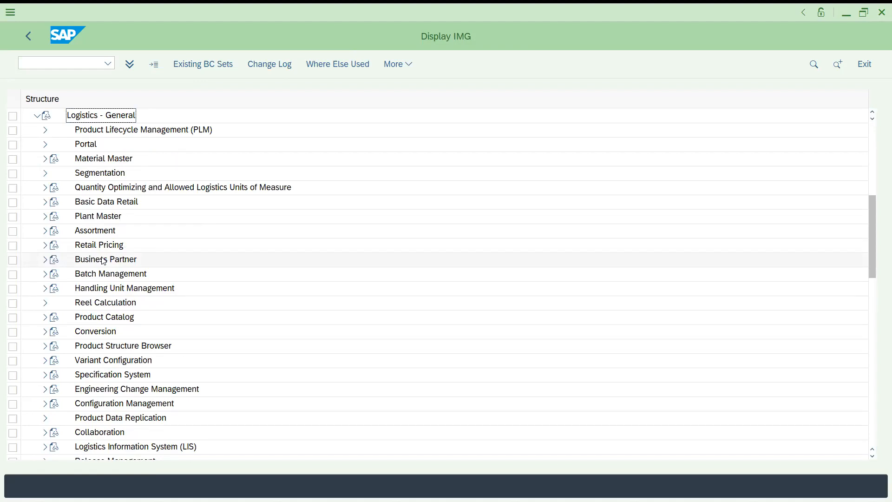
key(Left)
Collapse Logistics - General and expand Inventory Management and Physical Inventory under Materials Management in the IMG
key(Down)
key(Down)
key(Down)
key(Down)
key(Down)
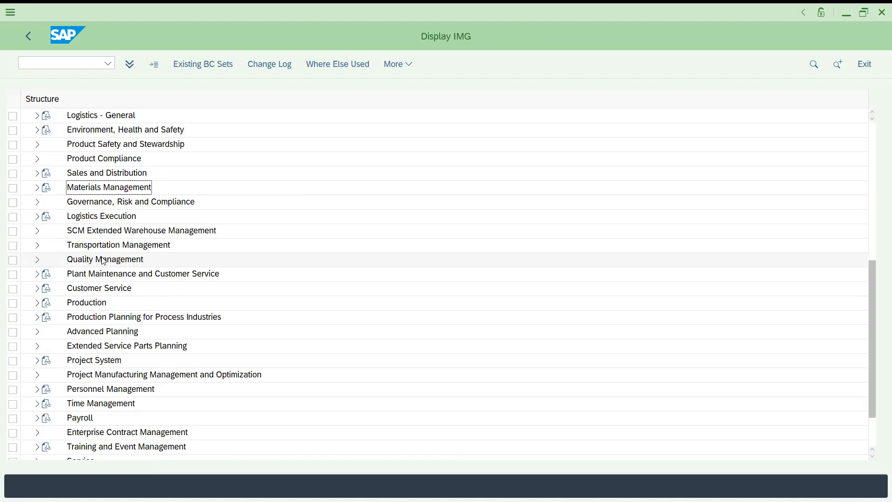
key(Right)
key(Down)
key(Down)
key(Down)
key(Down)
key(Down)
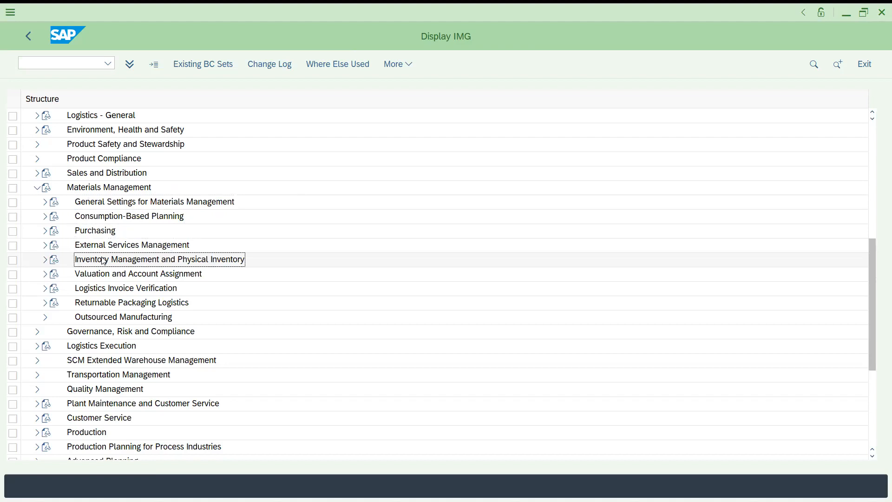
key(Right)
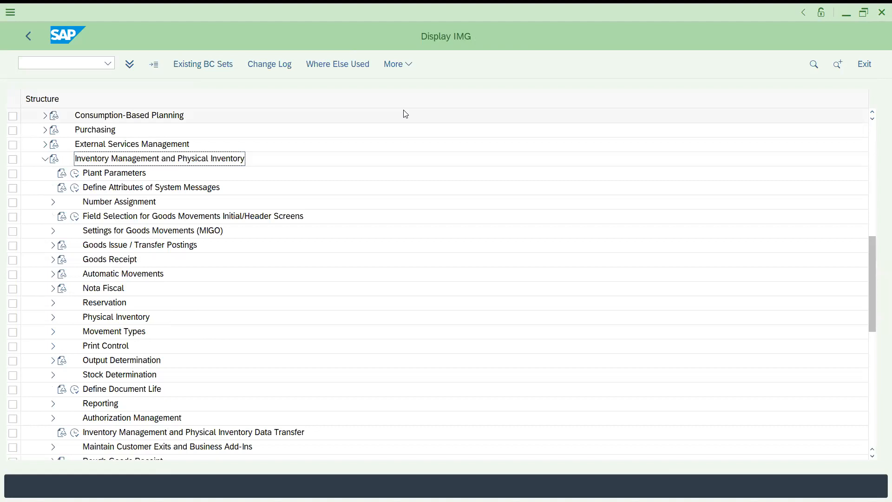
Open the Plant Parameters activity, agreeing to display the locked data, and look at a blank new plant entry
click(95, 179)
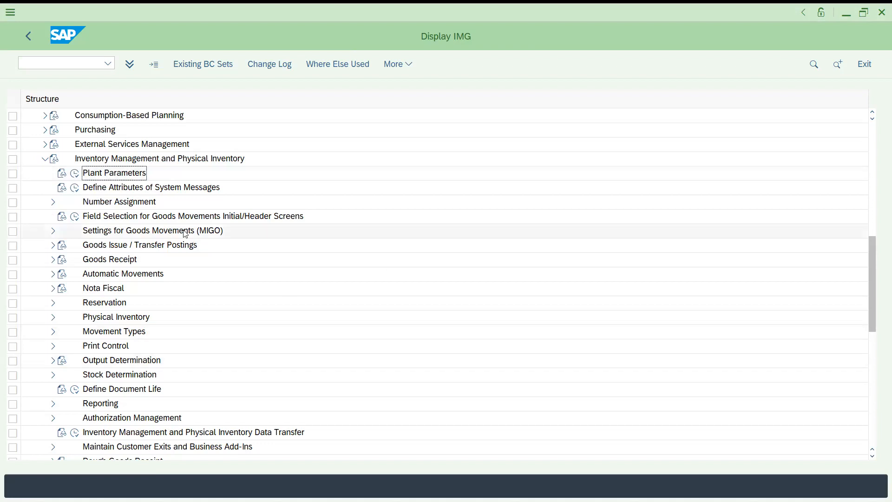
click(74, 173)
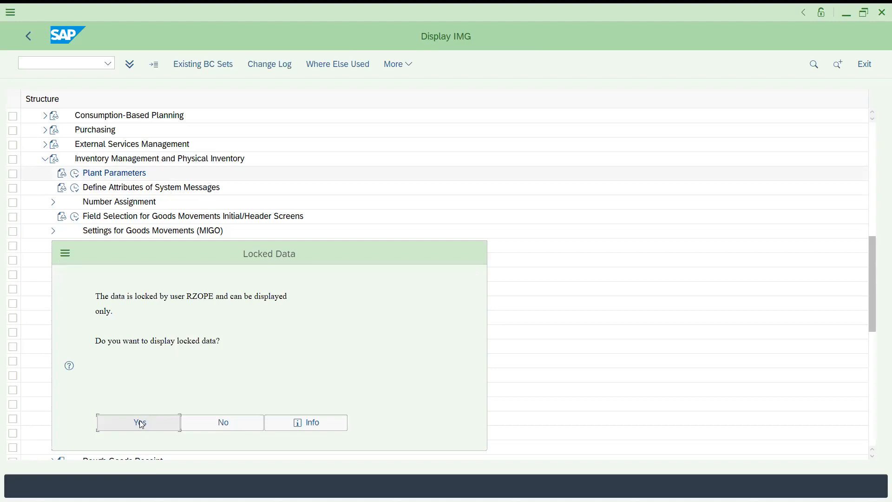
click(141, 423)
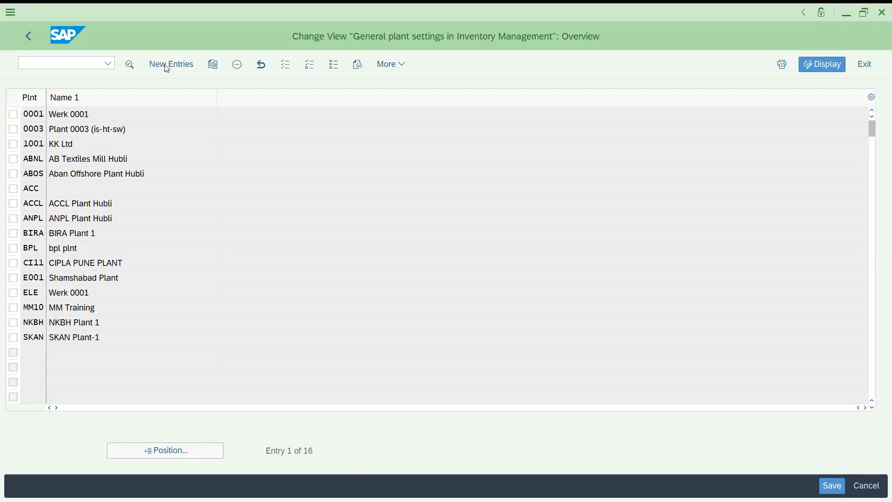
click(170, 64)
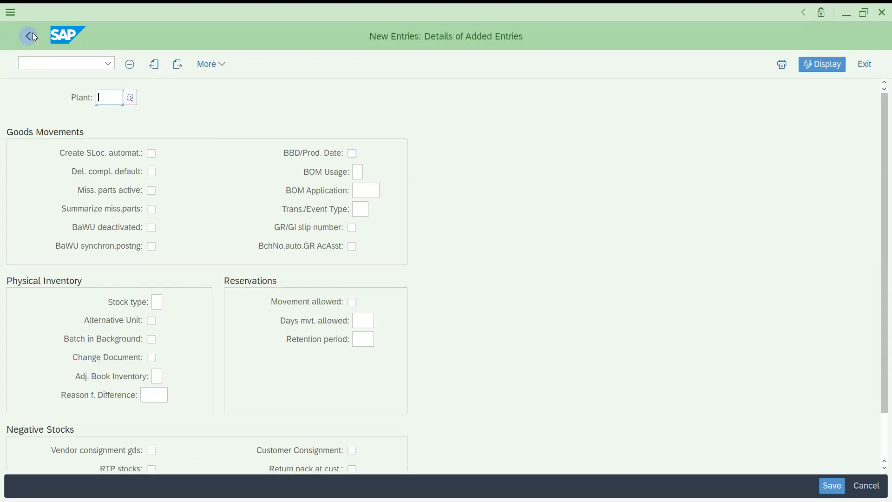
key(F3)
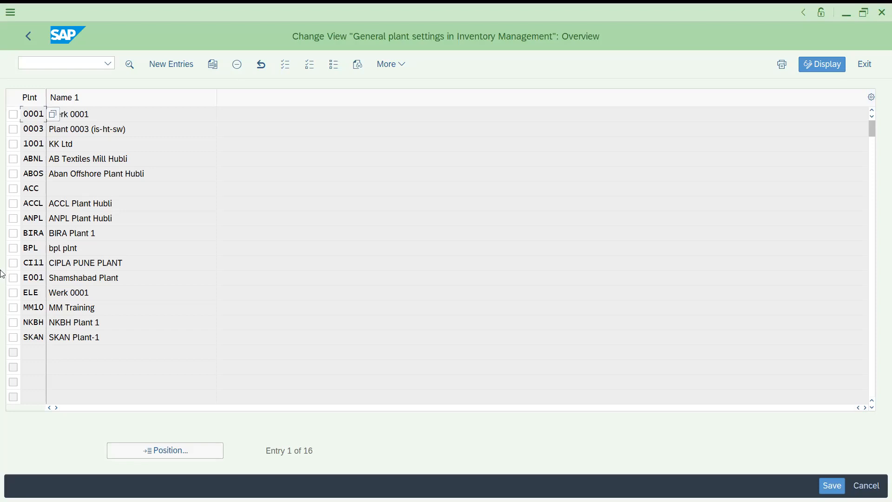
Copy the general plant settings of plant 0001 to plant DRP1 and save them in customizing request MD1K901200
click(13, 114)
click(217, 65)
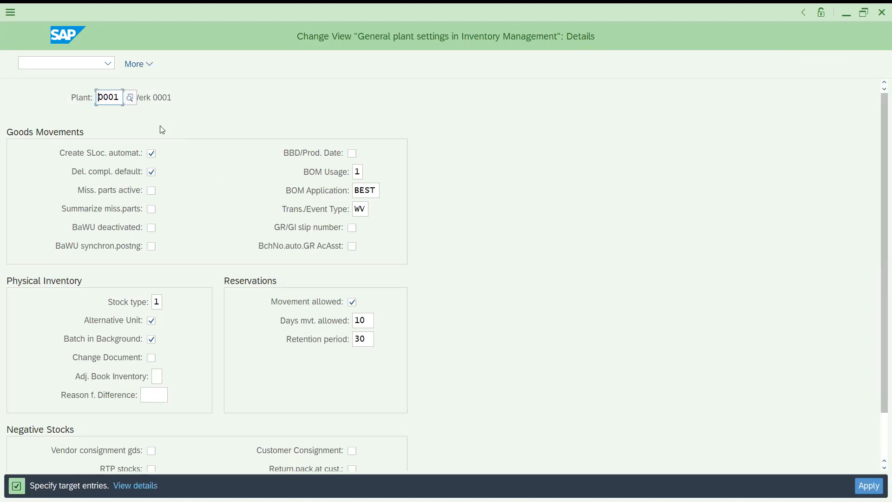
text(DRP1)
key(Return)
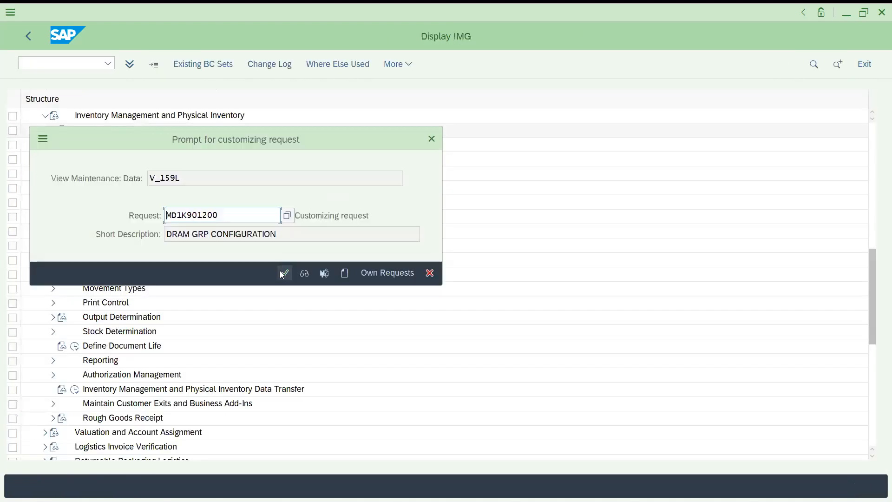
click(283, 274)
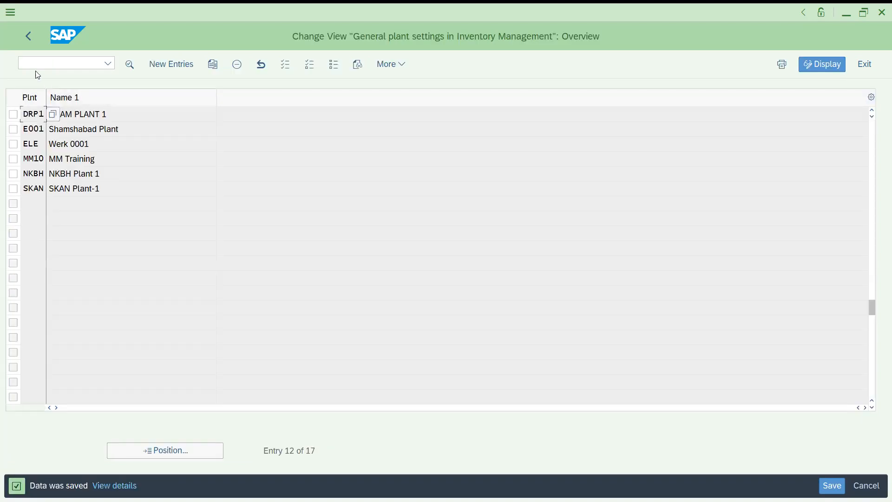
Start transaction MIGO and enter material 113 as the item of the goods receipt with movement type 561
click(35, 62)
text(/NM)
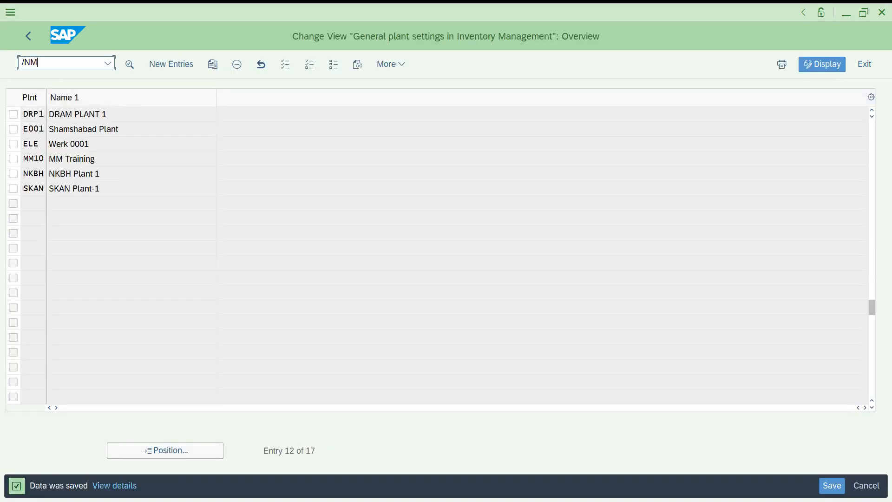
text(IGO)
key(Return)
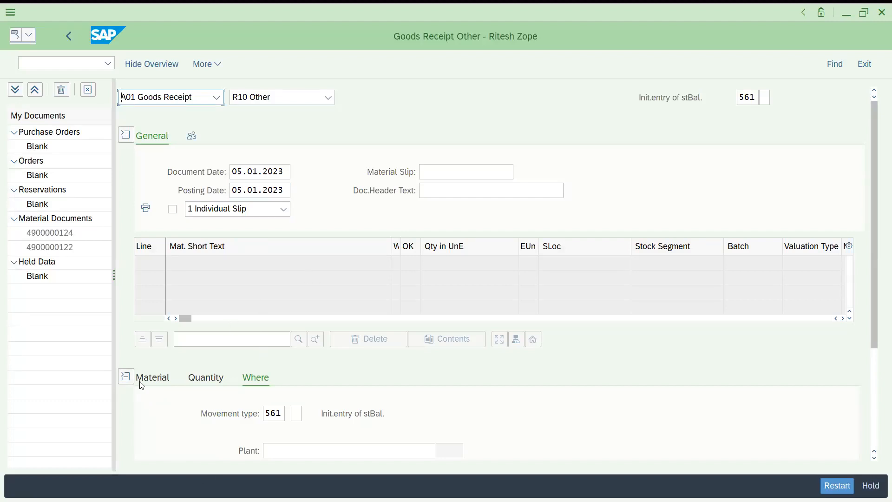
click(152, 381)
click(287, 412)
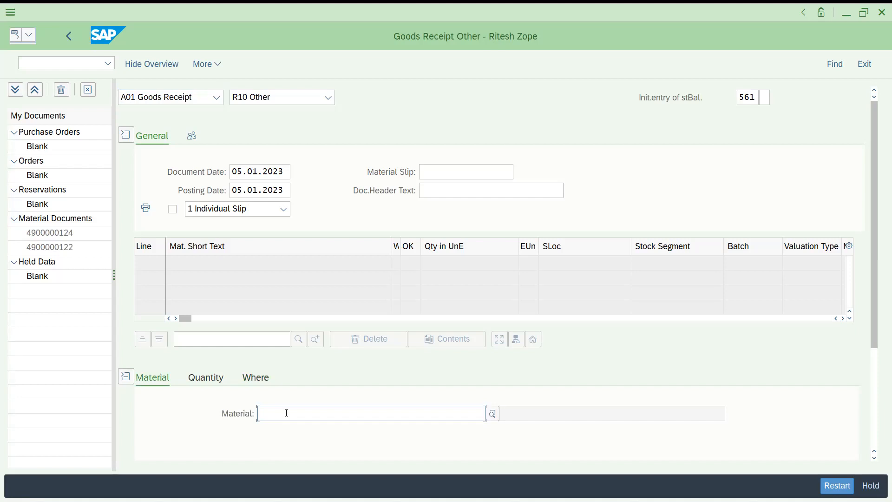
text(113)
key(Return)
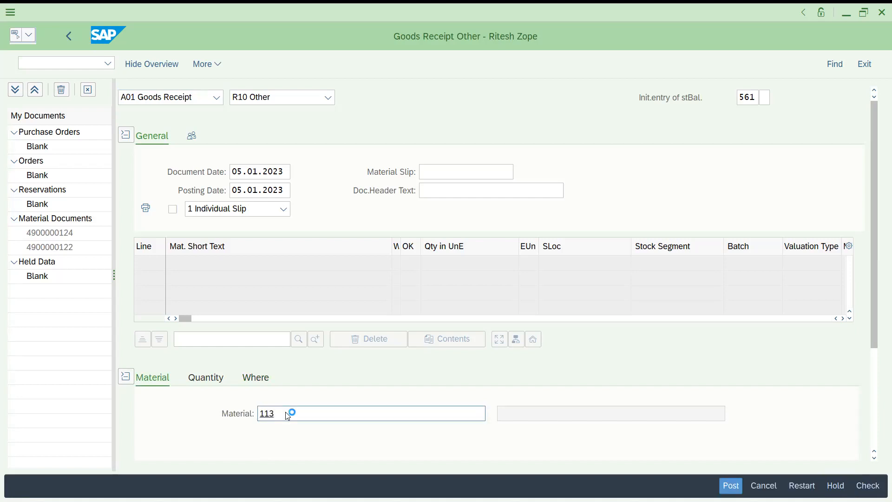
Set the item's quantity in unit of entry to 1000 PC
click(218, 380)
text(1000)
key(Tab)
text(PC)
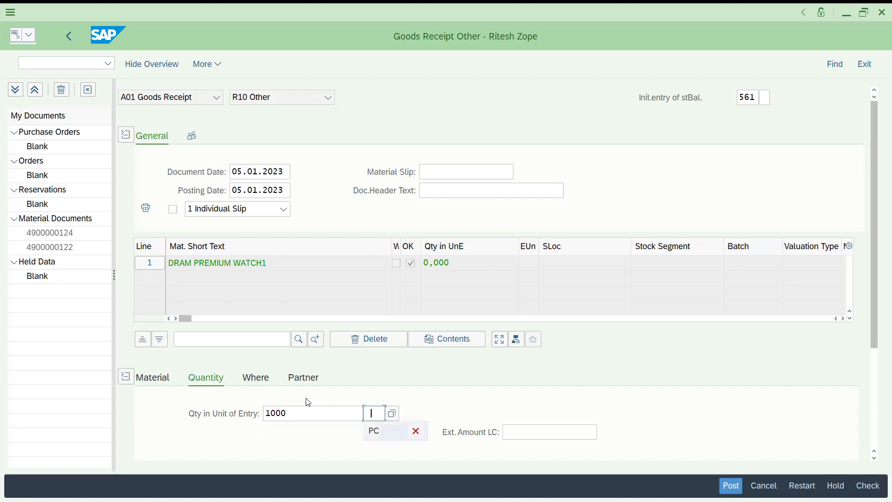
key(Return)
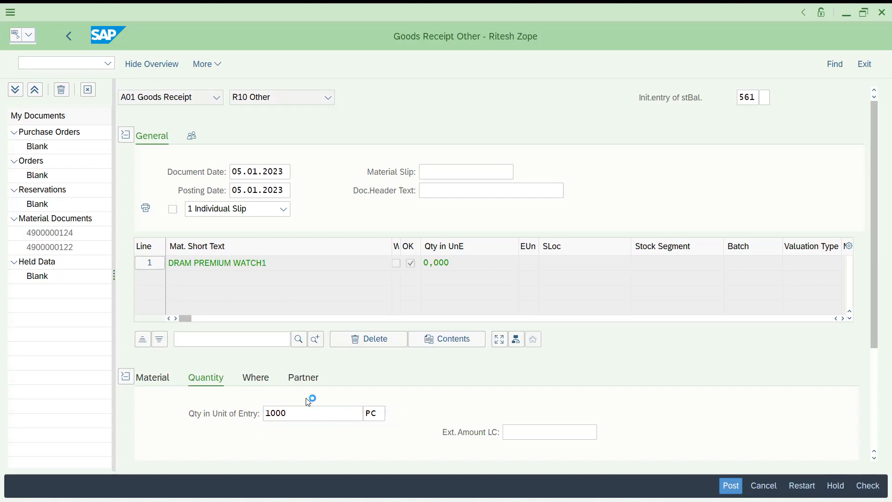
Assign plant DRP1 and storage location SALE (SALES STOCK) to the goods receipt item
click(256, 379)
click(293, 452)
text(DRP1)
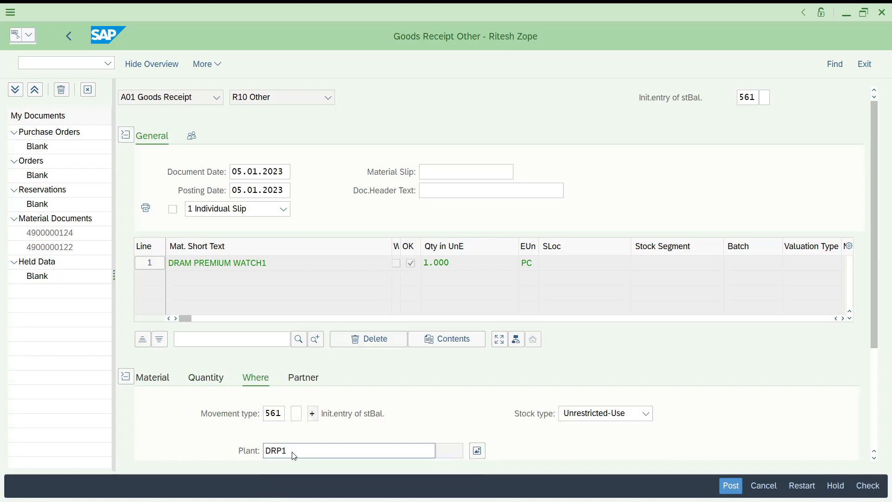
key(Return)
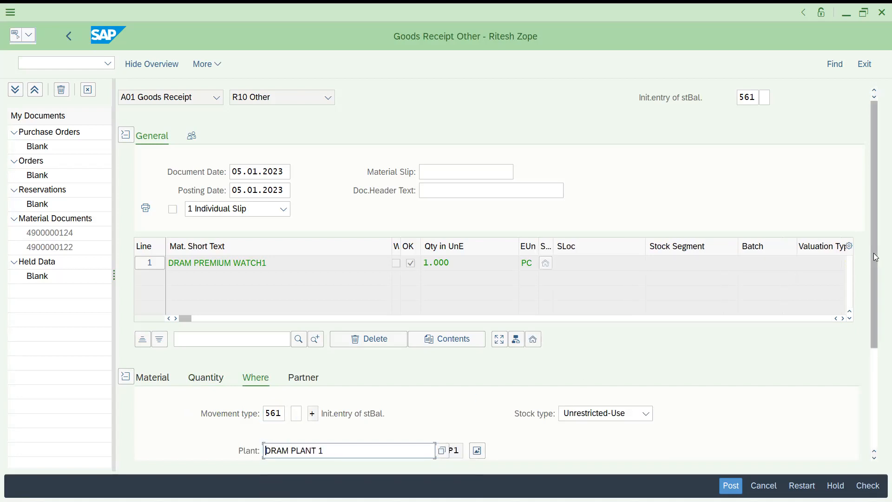
drag(876, 256, 876, 316)
click(327, 375)
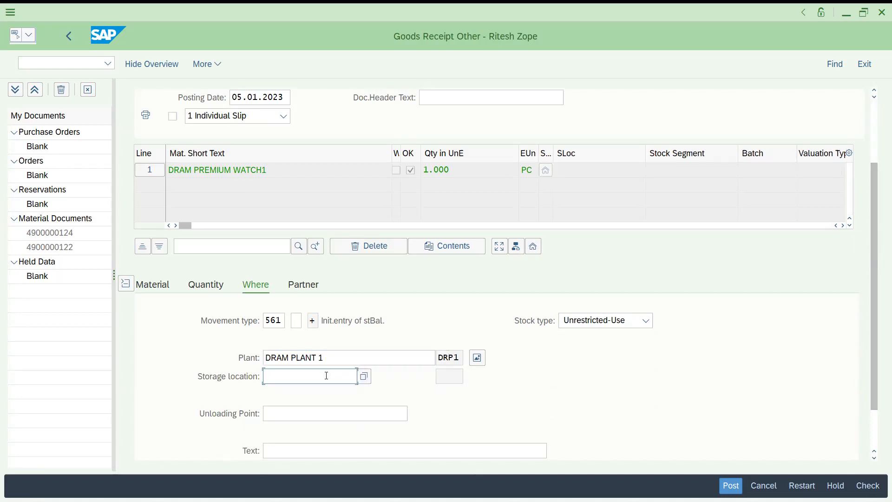
key(Down)
key(Return)
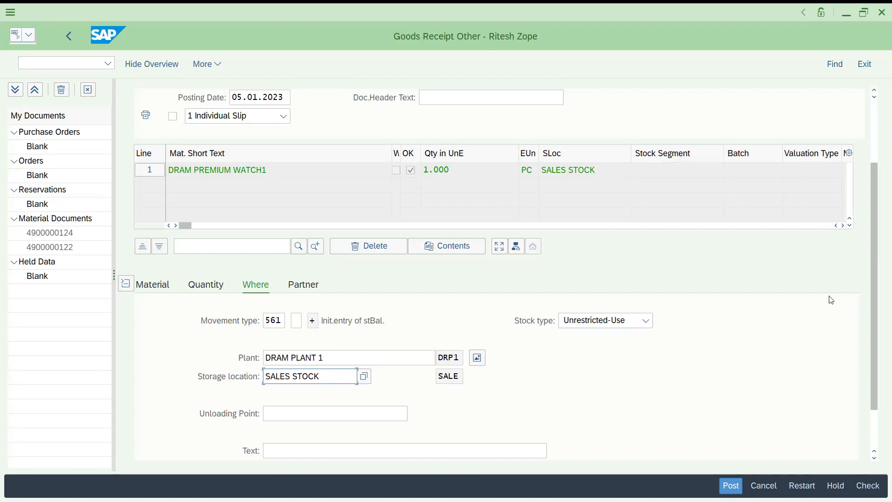
Check the goods receipt and read the long text of the logged account determination error
drag(877, 316, 857, 390)
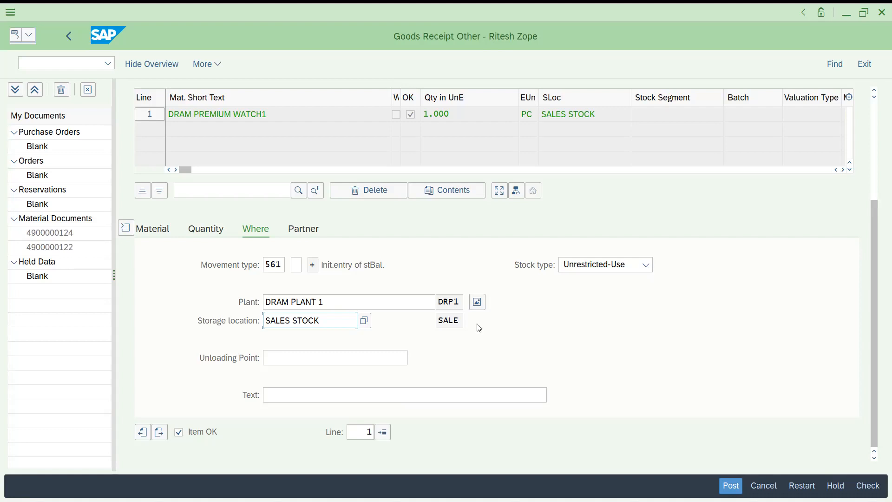
click(865, 486)
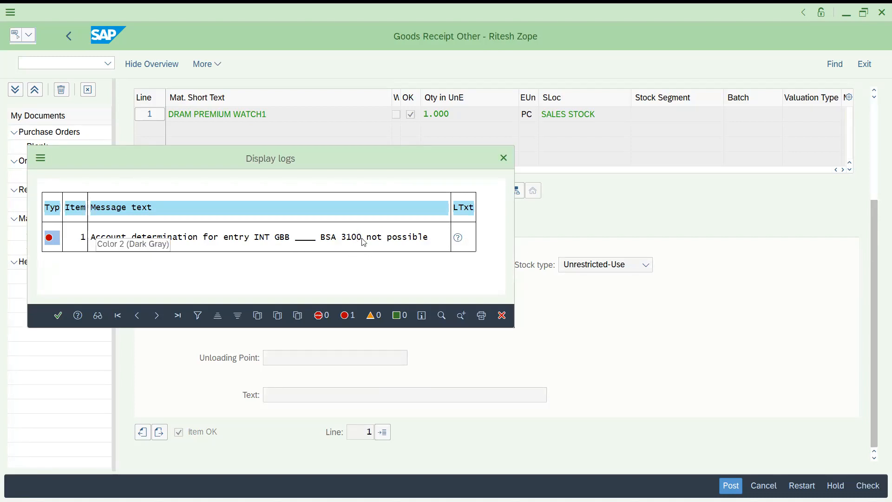
click(458, 239)
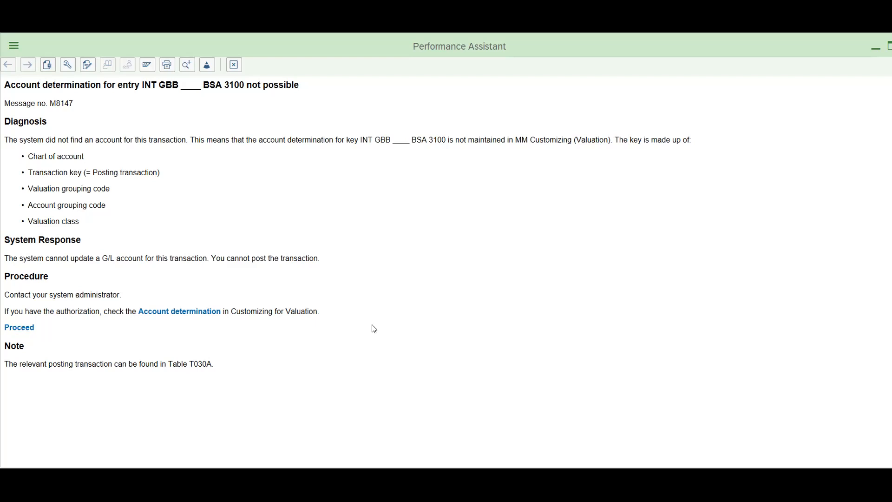
Switch to the account determination view for valuation areas and position the list at valuation area DRP1
key(alt+Tab)
click(469, 348)
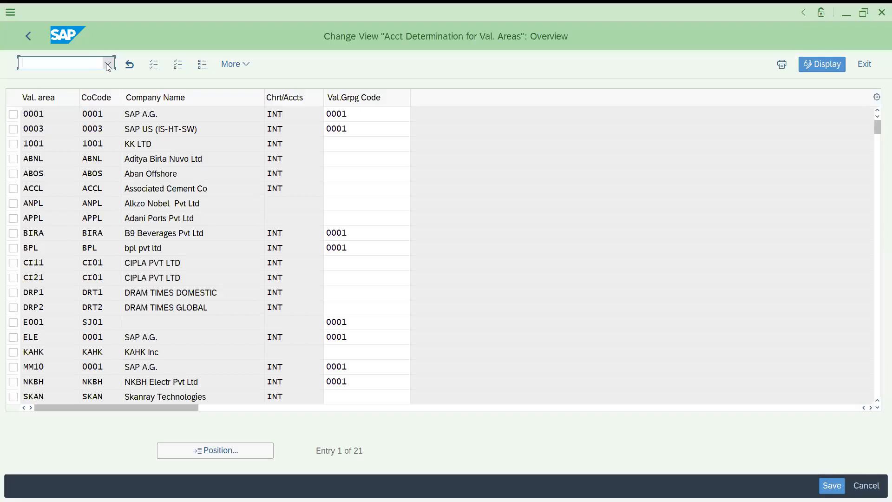
click(109, 63)
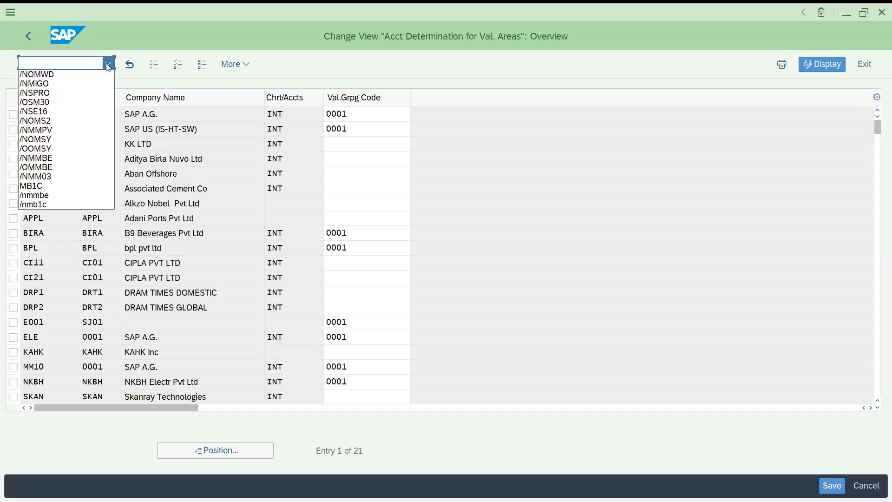
click(185, 160)
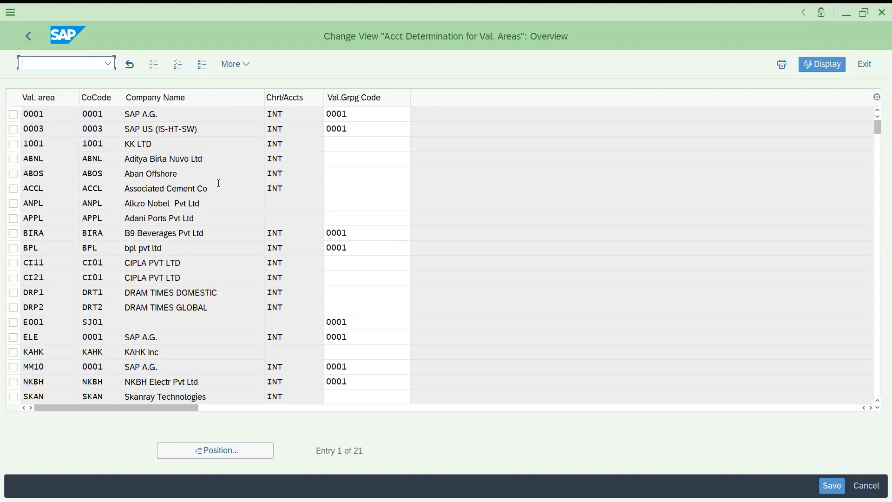
click(226, 454)
text(DRP1)
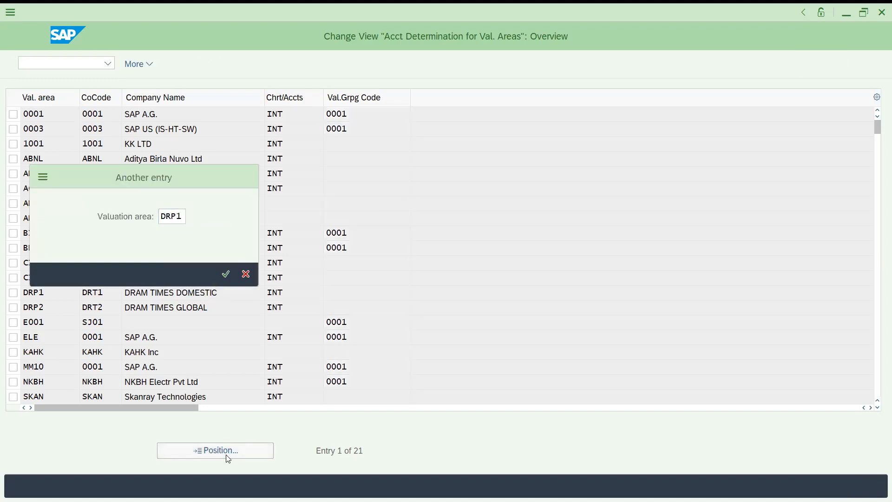
key(Return)
Copy valuation grouping code 0001 to valuation areas DRP1 and DRP2 and save in customizing request MD1K901200
double_click(356, 144)
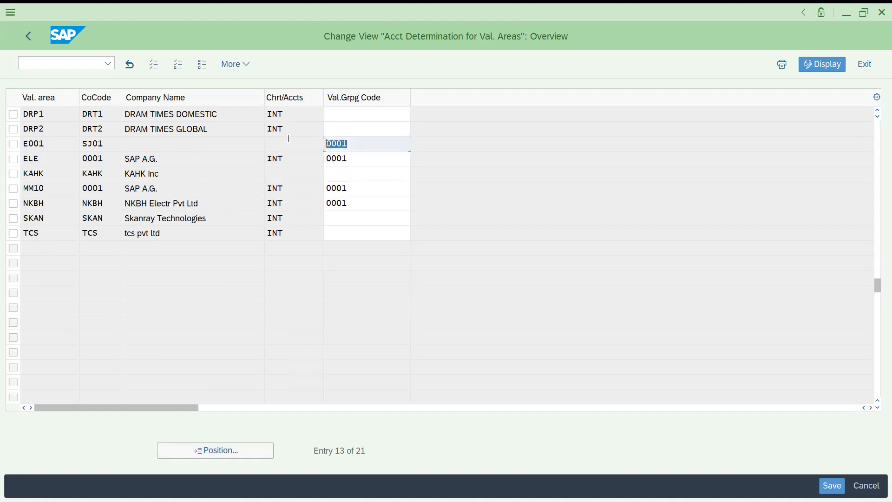
key(ctrl+c)
click(338, 113)
key(ctrl+v)
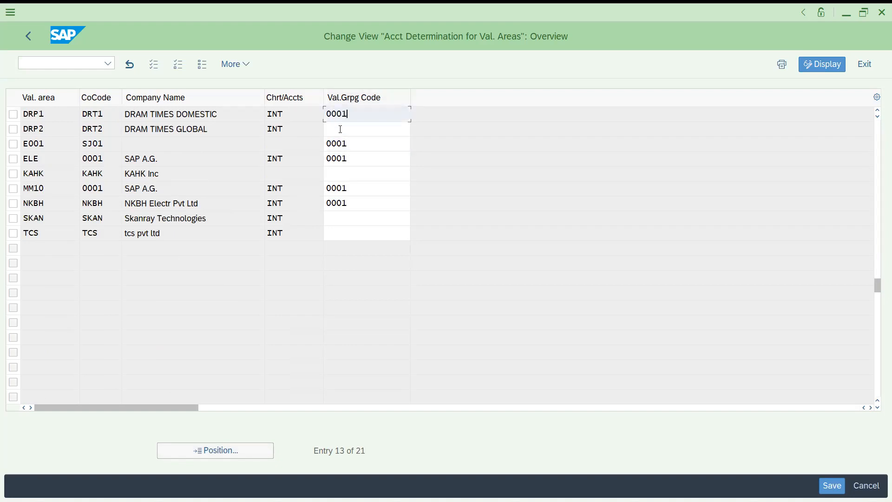
click(340, 129)
key(ctrl+v)
key(Return)
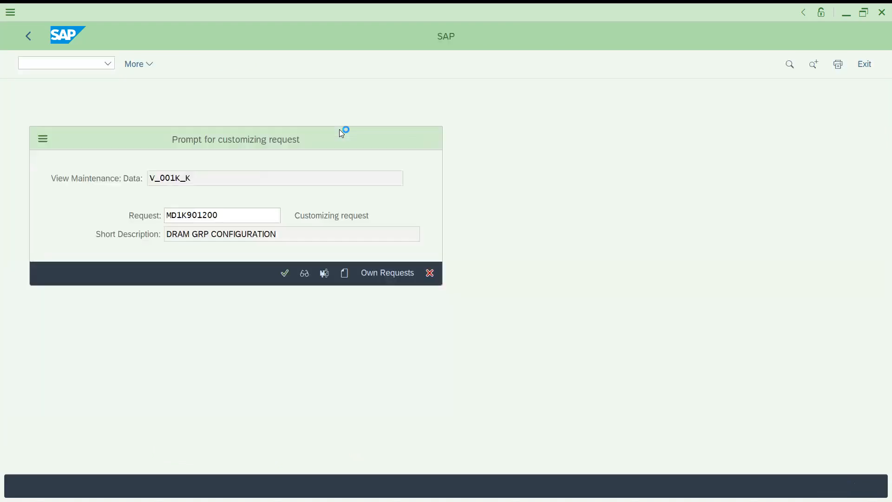
Leave the valuation area view and try to open transaction OBG2
text(/NO)
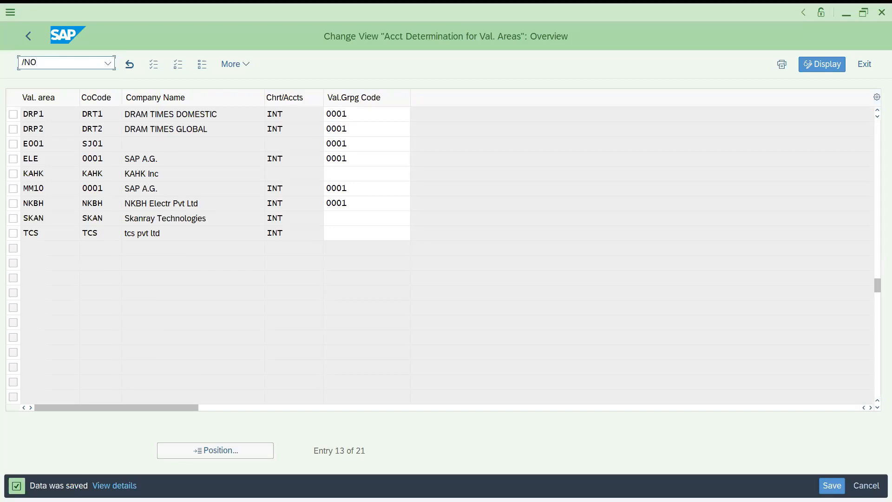
text(BYC)
key(Return)
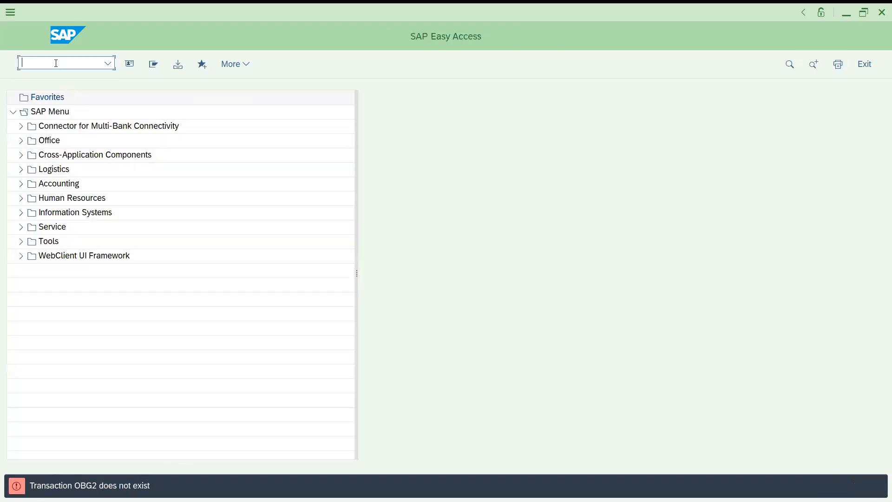
Open the posting period time intervals for posting period variant 0001
text(/NOB)
text(G2)
key(Return)
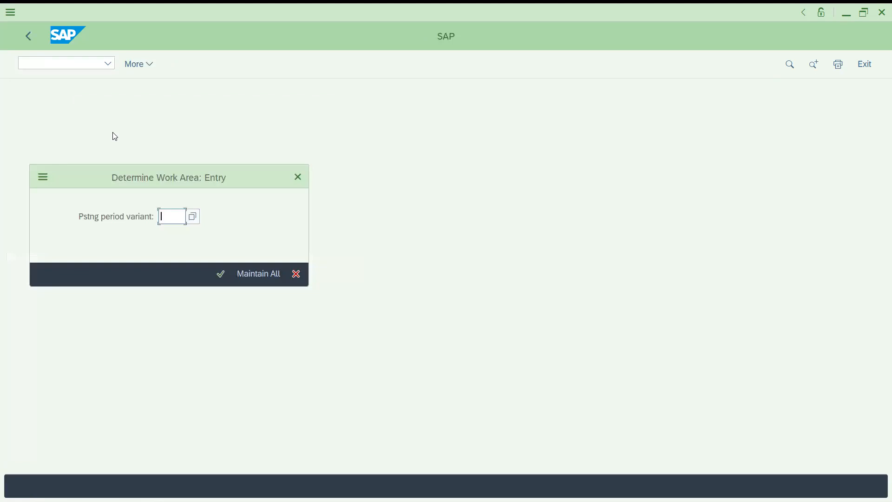
text(0001)
key(Return)
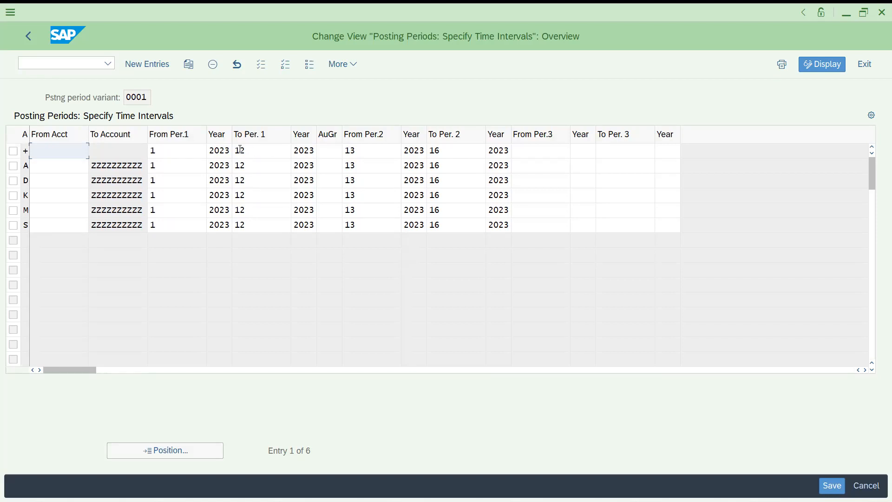
Leave the posting period view and open goods movement transaction MIGO
click(53, 63)
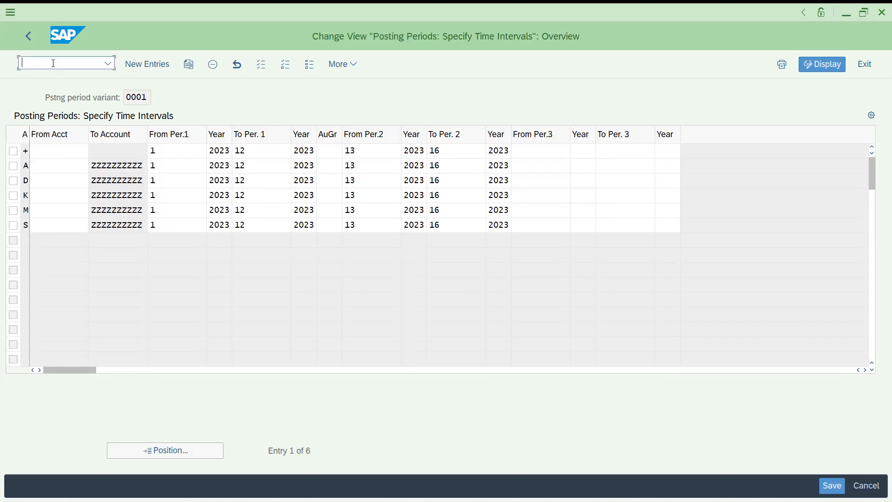
text(/NMIGO)
key(Return)
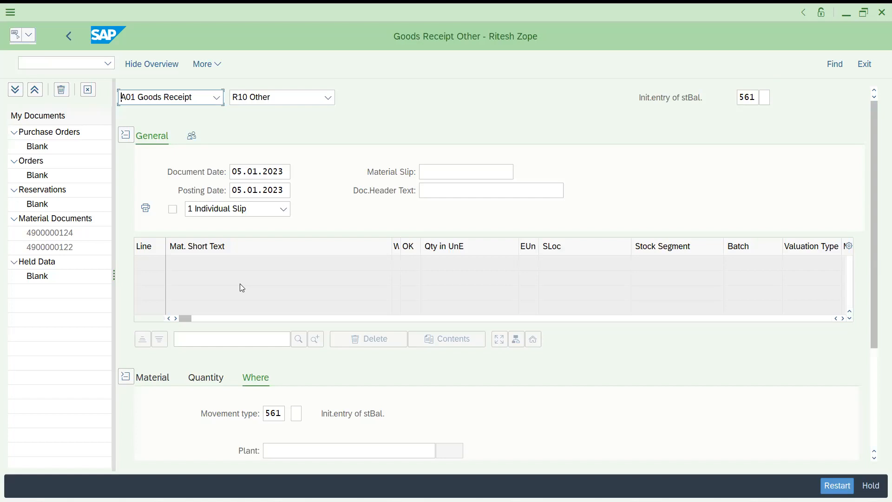
Set the goods receipt item's plant to DRAM PLANT 1 and its storage location to SALES STOCK
click(314, 448)
key(Down)
key(Return)
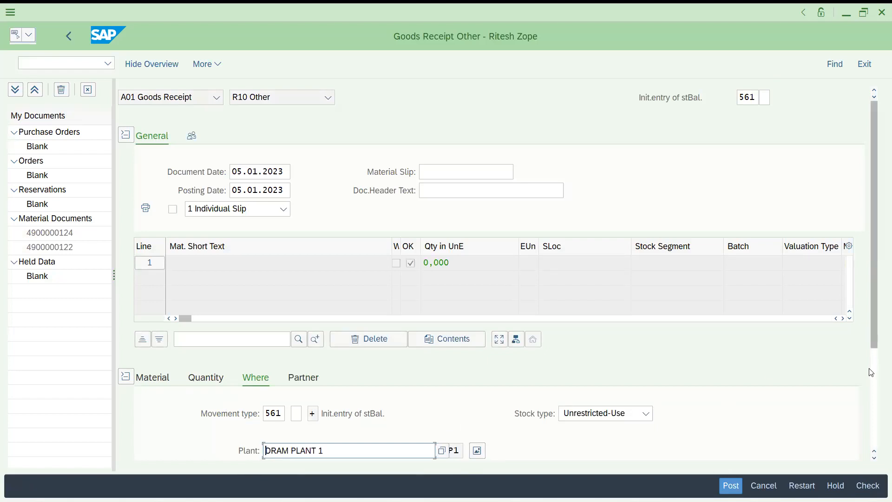
scroll(875, 409, down, 2)
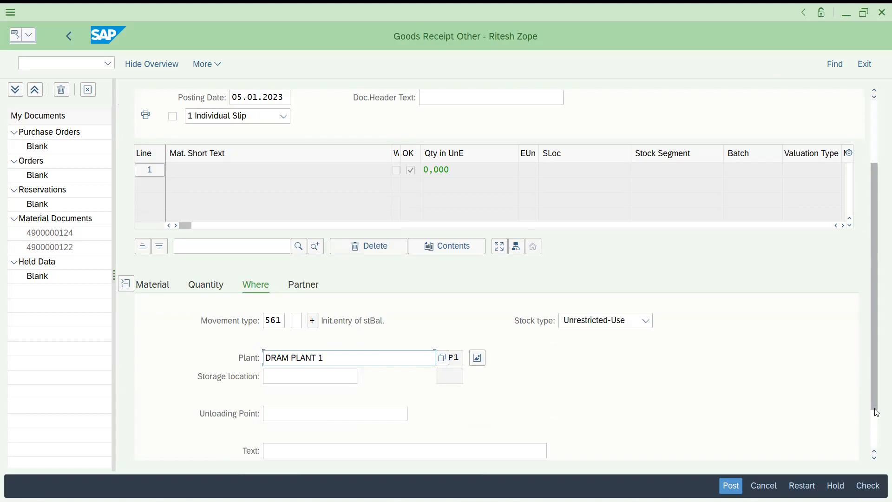
click(327, 373)
key(Down)
key(Return)
key(Return)
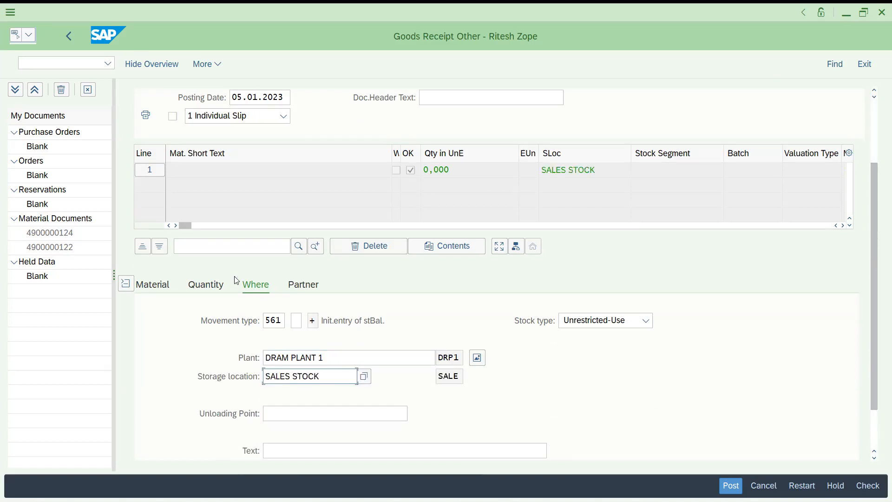
Set the item's quantity in unit of entry to 1000 PC
click(209, 285)
click(305, 327)
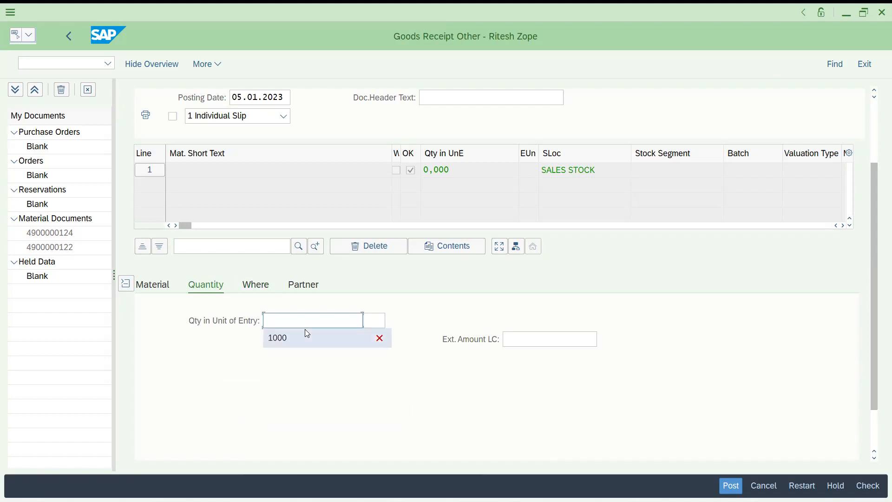
click(307, 337)
key(Tab)
key(Down)
key(Return)
key(Return)
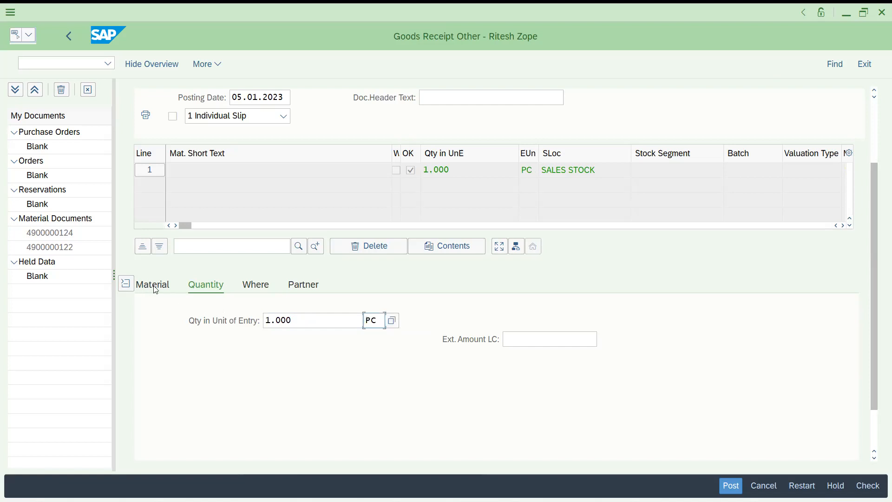
Enter material 113, DRAM PREMIUM WATCH1, for the item and check the goods receipt document
click(156, 289)
text(1)
click(268, 336)
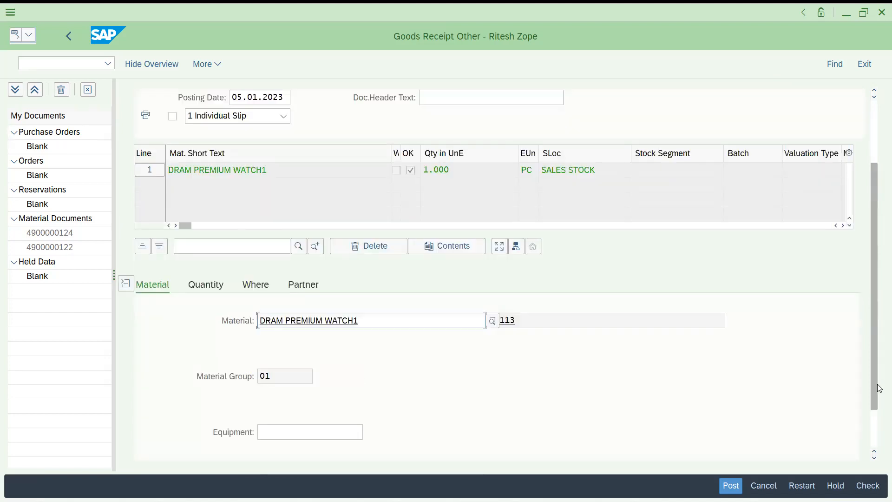
click(867, 485)
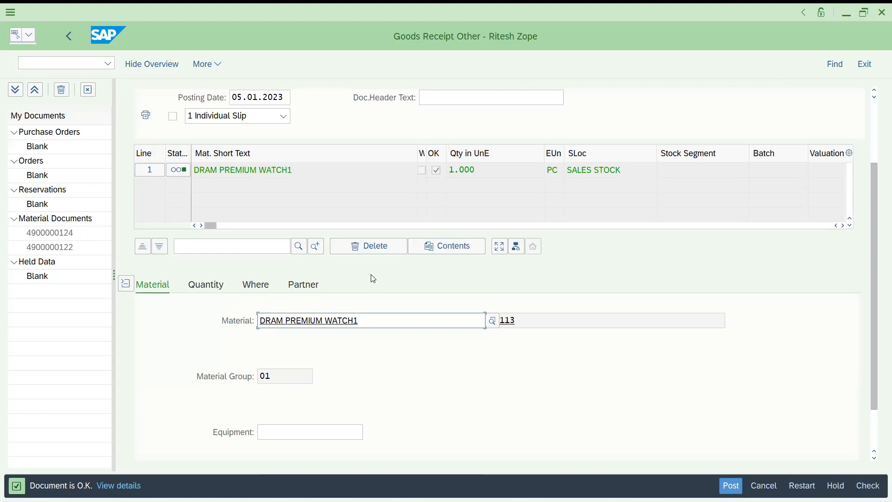
Try to post the goods receipt, read the long text of the material ledger message for valuation area DRP1 and close the log
key(alt+Tab)
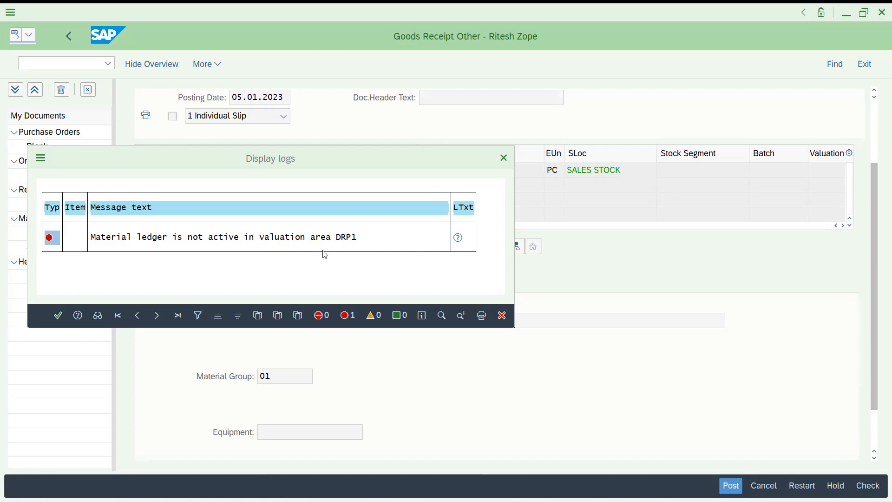
click(458, 237)
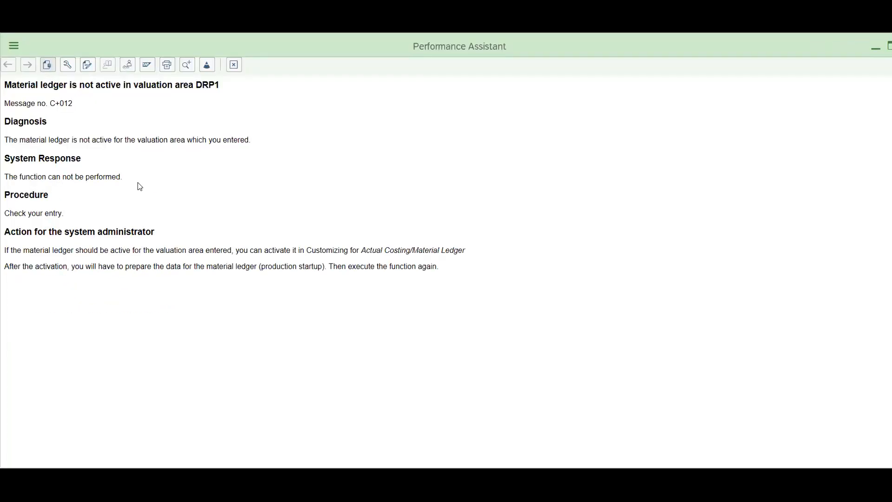
click(235, 65)
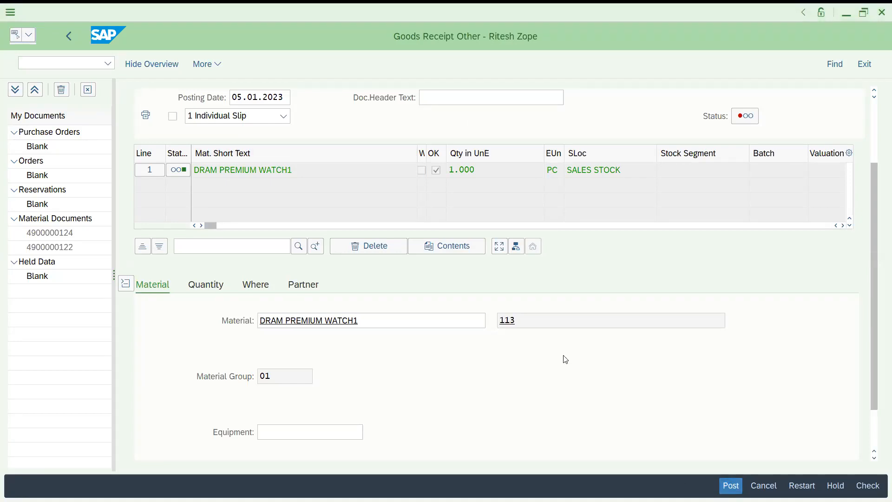
click(503, 158)
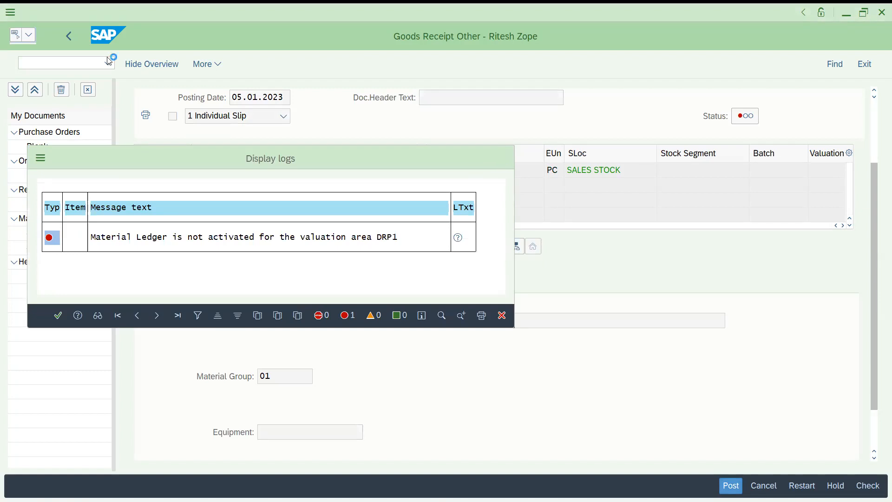
Open transaction OMX3 to assign material ledger types to valuation areas
text(/)
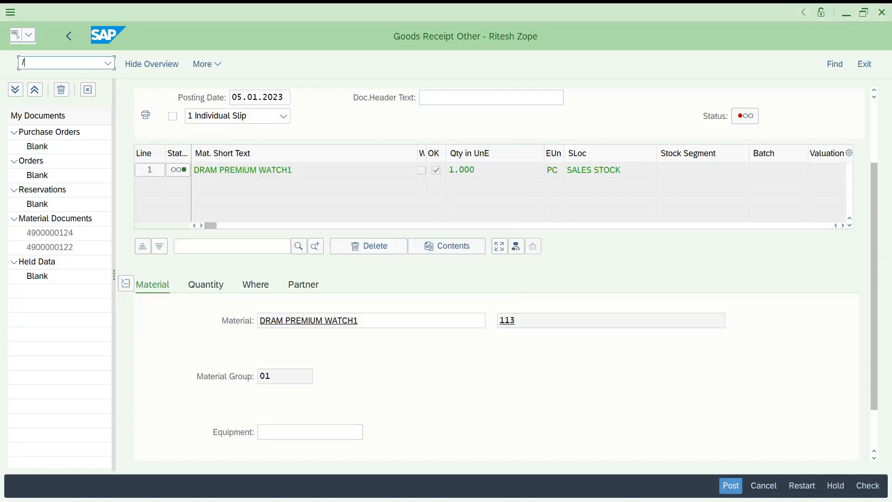
text(NOMX3)
key(Return)
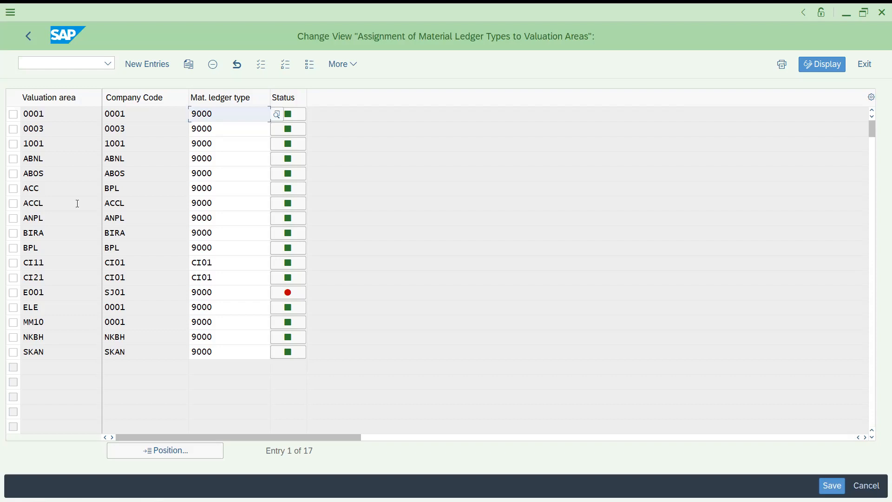
Add a new entry assigning material ledger type 9000 to valuation area DRP1 and save it in customizing request MD1K901200
click(151, 62)
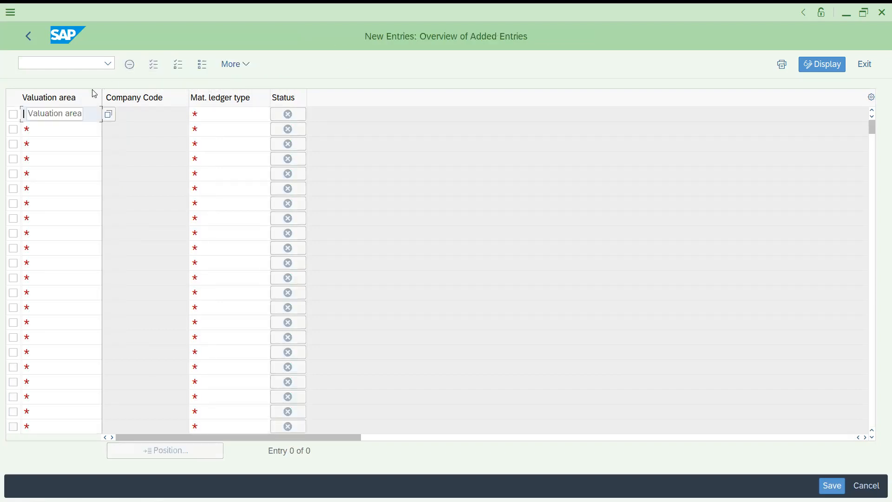
text(DRP1)
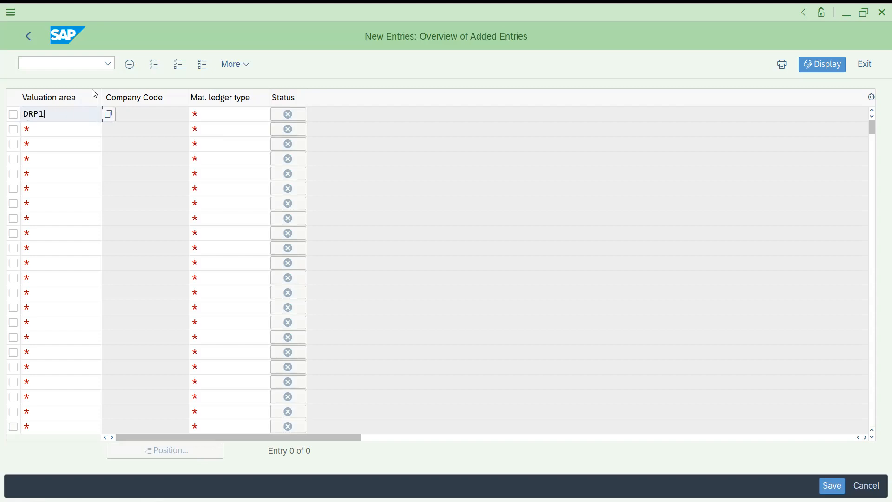
key(Tab)
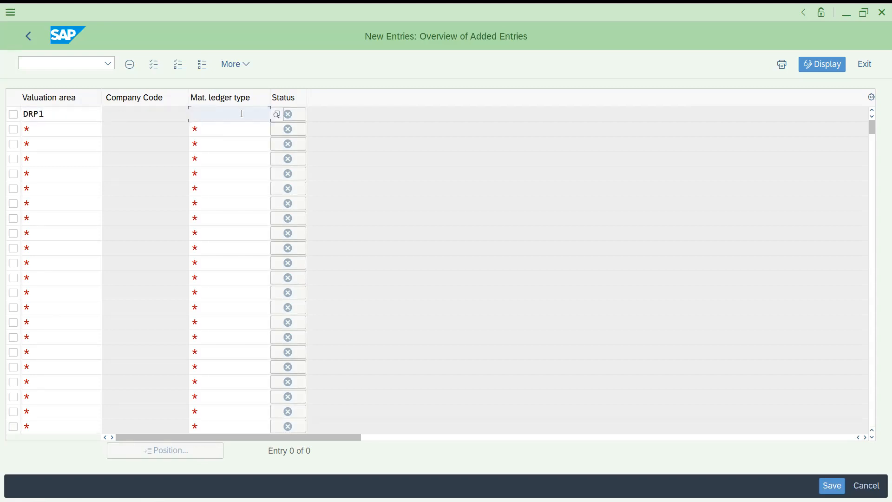
click(31, 39)
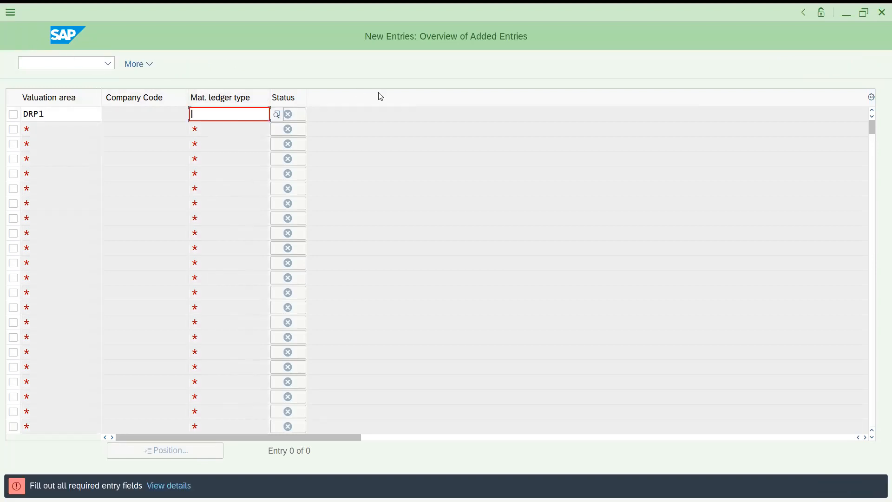
click(277, 115)
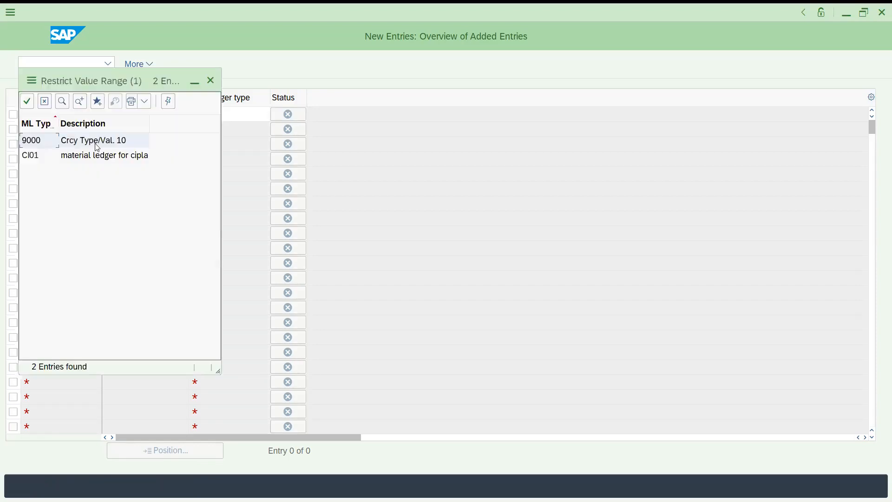
double_click(84, 142)
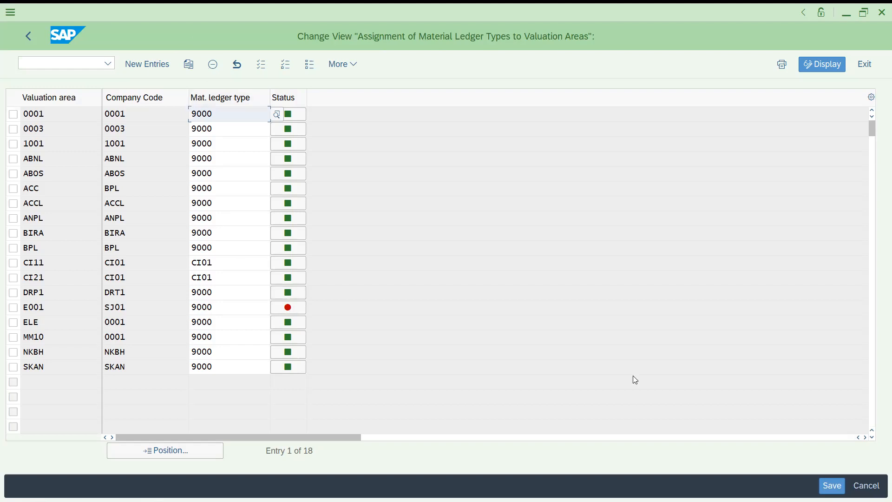
click(832, 486)
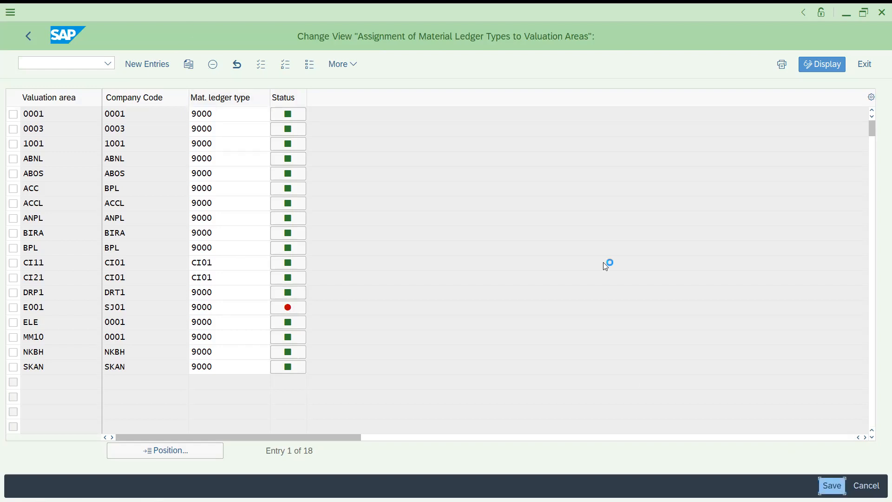
click(284, 278)
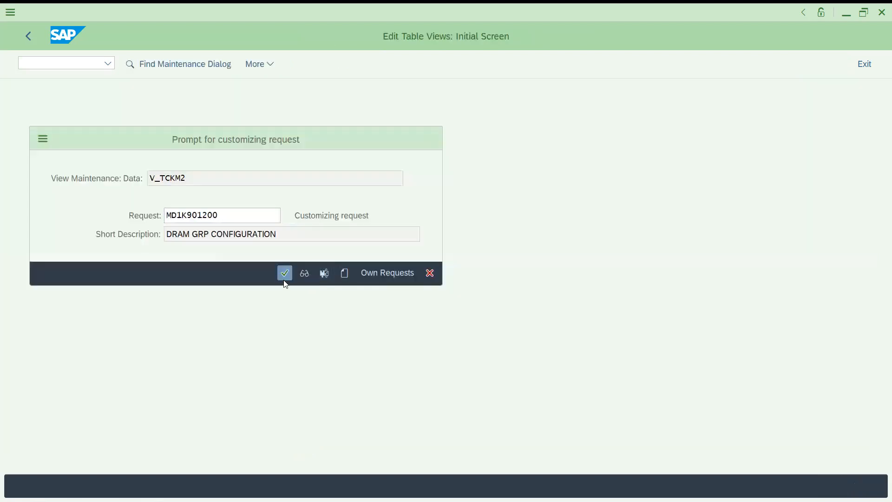
Open the material ledger type definition view and examine the individual characteristics of type 9000
click(107, 63)
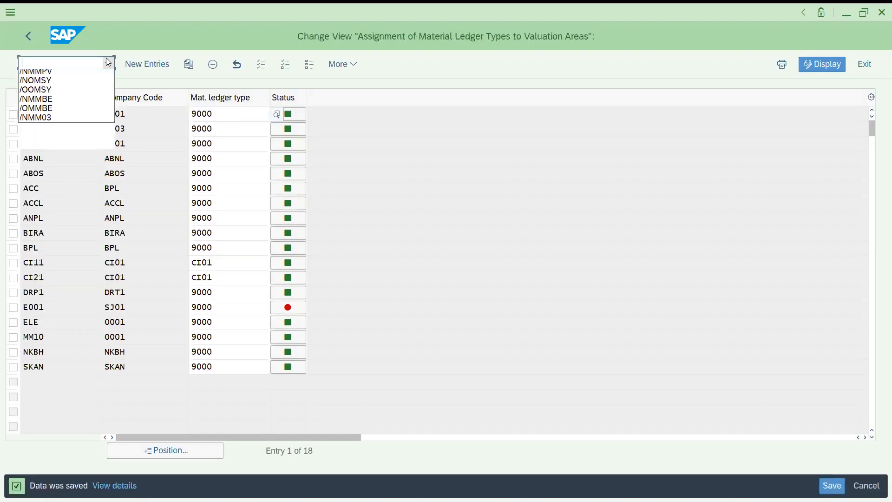
click(70, 61)
text(/NOMX1)
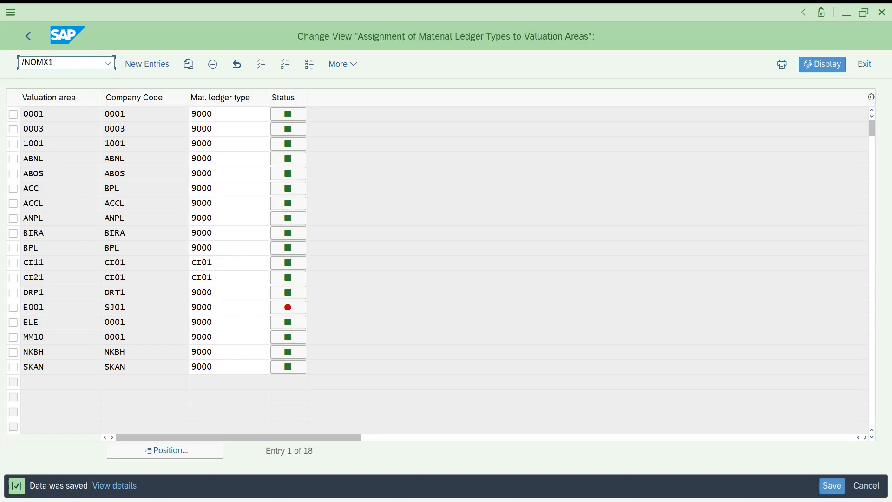
key(BackSpace)
key(Return)
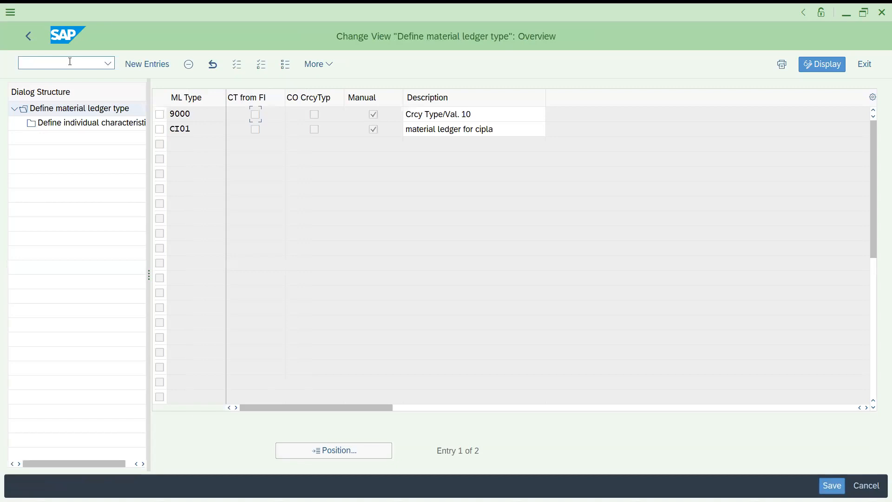
click(161, 114)
double_click(112, 124)
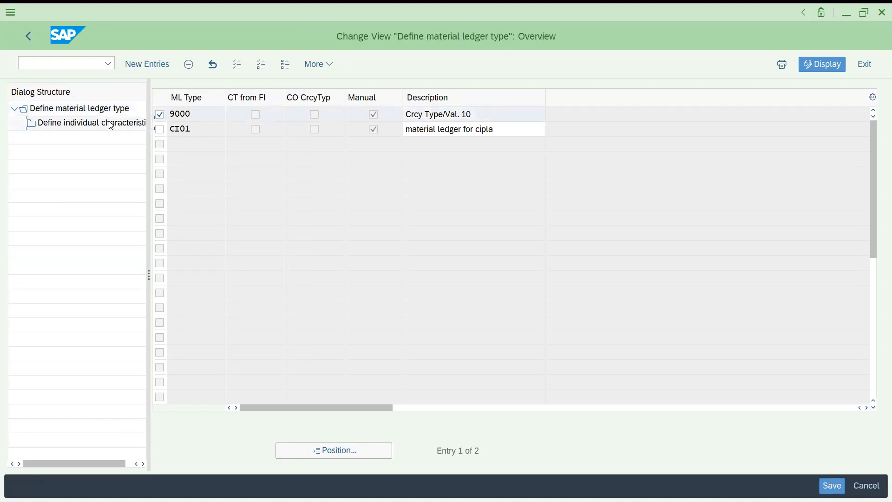
double_click(251, 168)
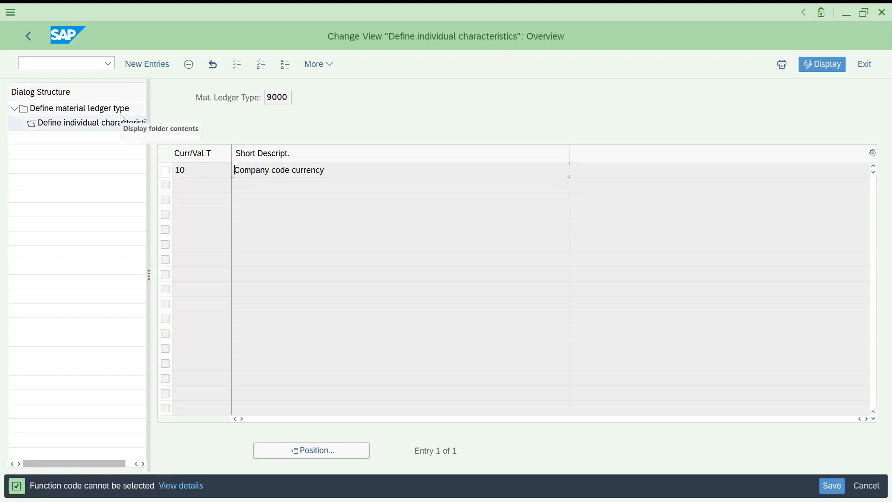
Open transaction OMX1 for the activation of the material ledger
click(60, 64)
text(/NOMX1)
key(Return)
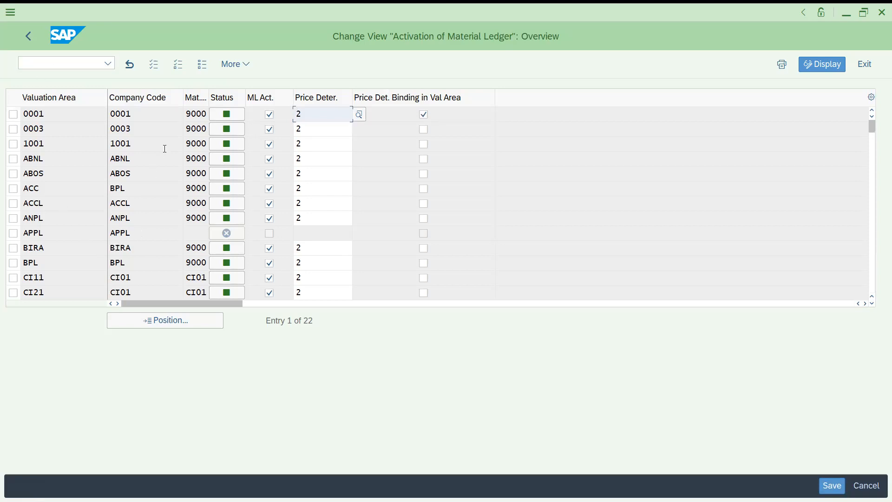
Try to set price determination 2 for valuation area DRP1 without activating its material ledger
click(875, 291)
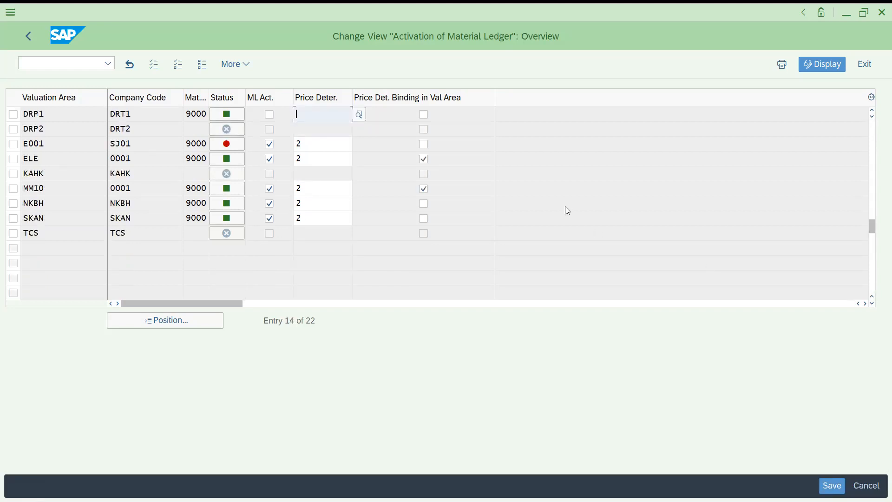
click(360, 114)
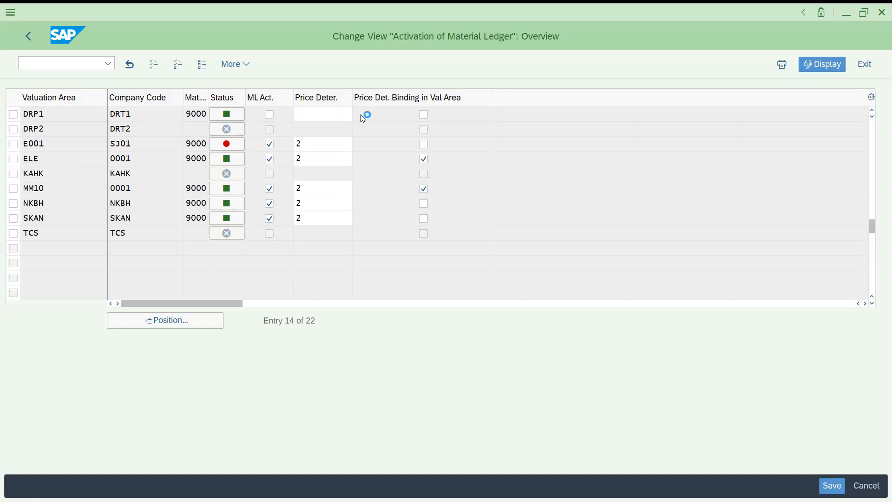
double_click(94, 153)
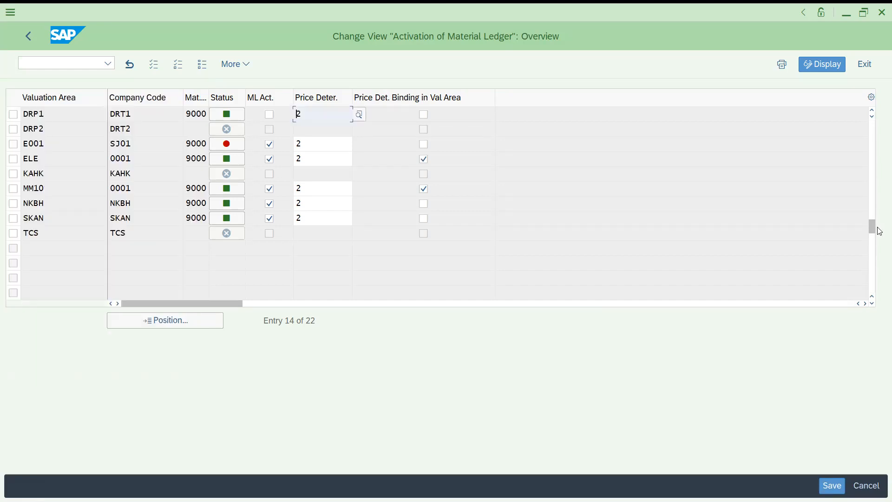
drag(873, 226, 873, 224)
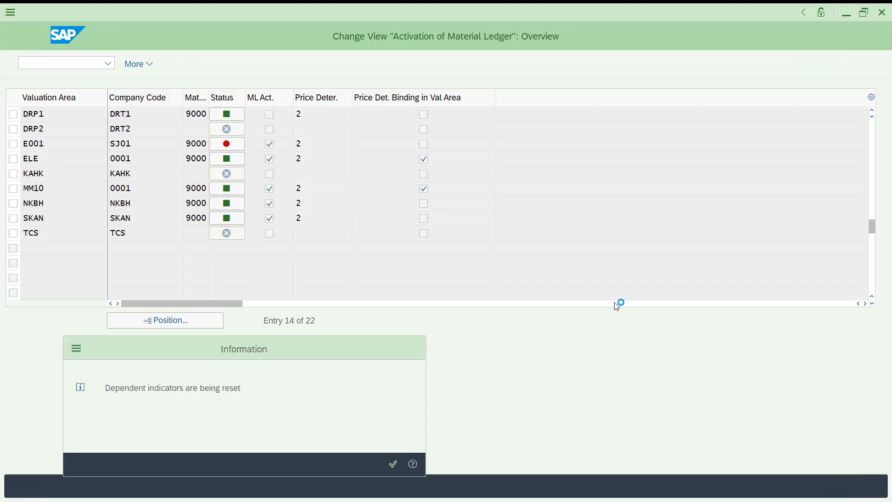
key(Return)
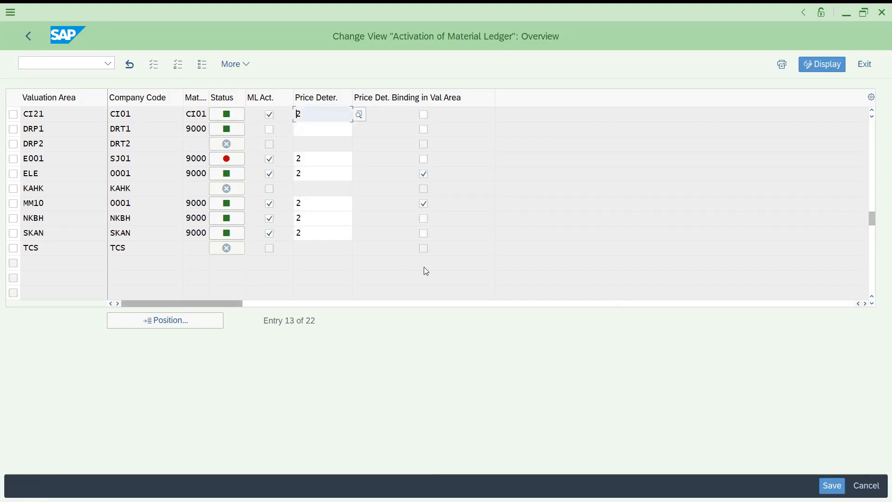
Activate the material ledger for valuation area DRP1 with transaction-based price determination 2 and save the change
click(270, 129)
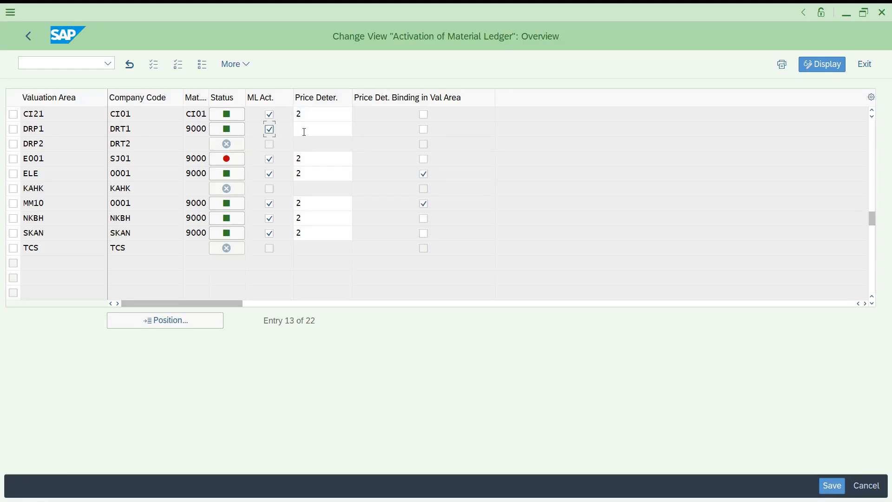
click(310, 132)
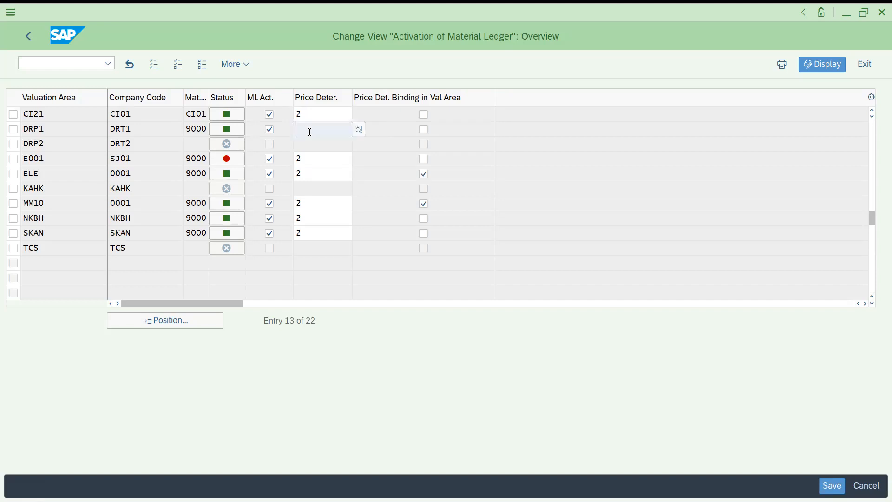
click(358, 134)
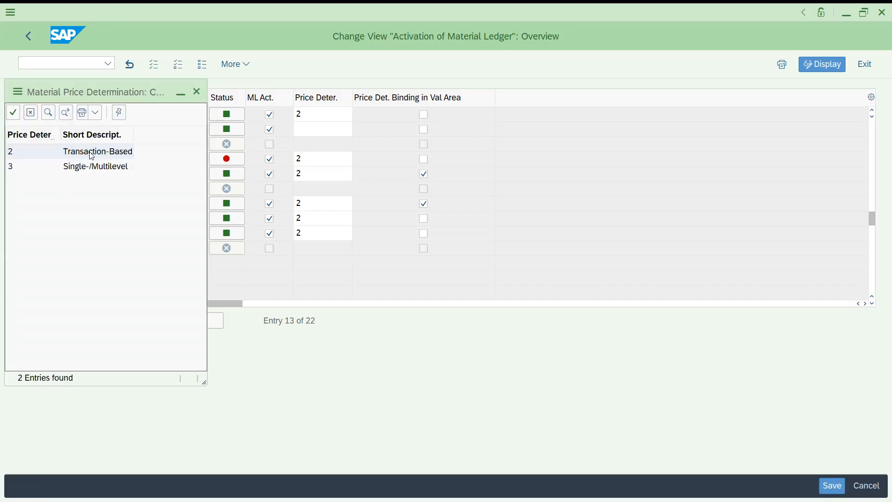
double_click(91, 155)
key(ctrl+s)
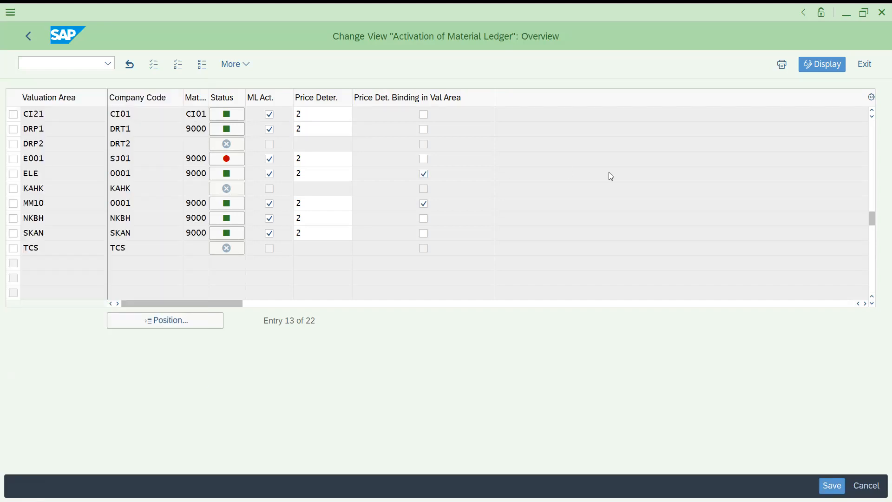
key(Return)
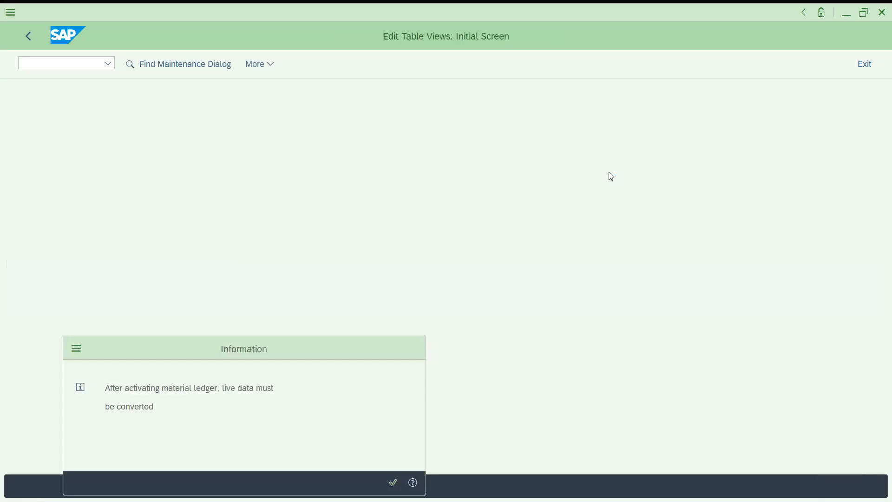
key(Return)
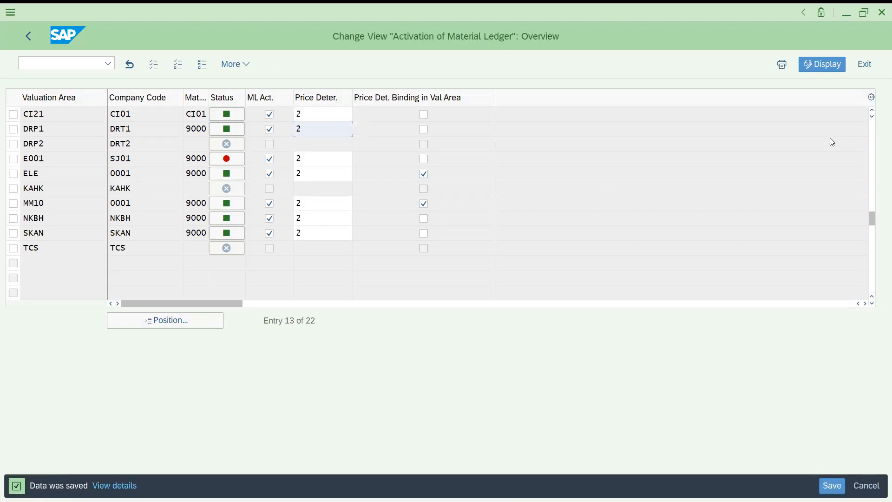
click(872, 137)
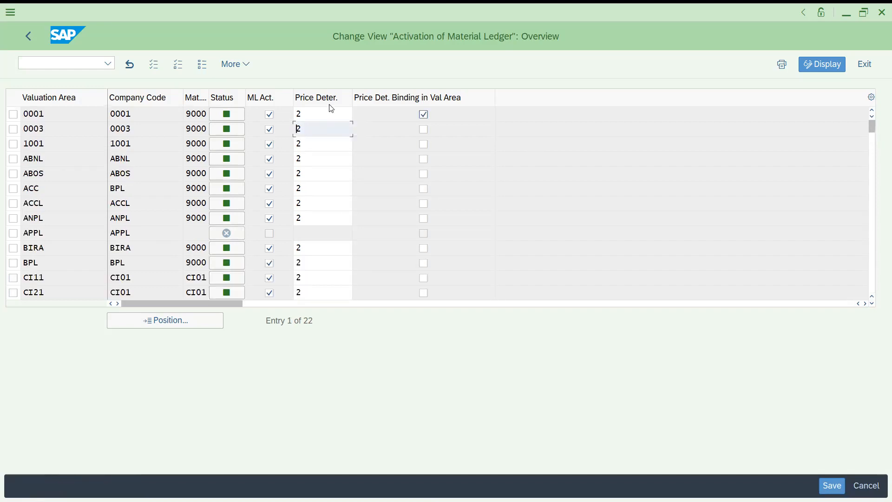
Open MIGO for another goods receipt with movement type 561 and enter material 113 as its item
click(65, 64)
text(/NMB)
key(BackSpace)
text(B5L)
key(Return)
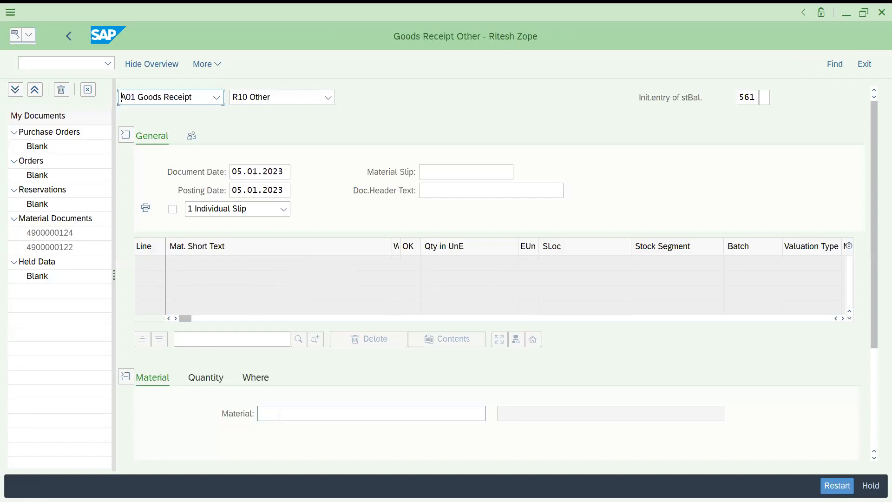
click(278, 414)
text(113)
key(Return)
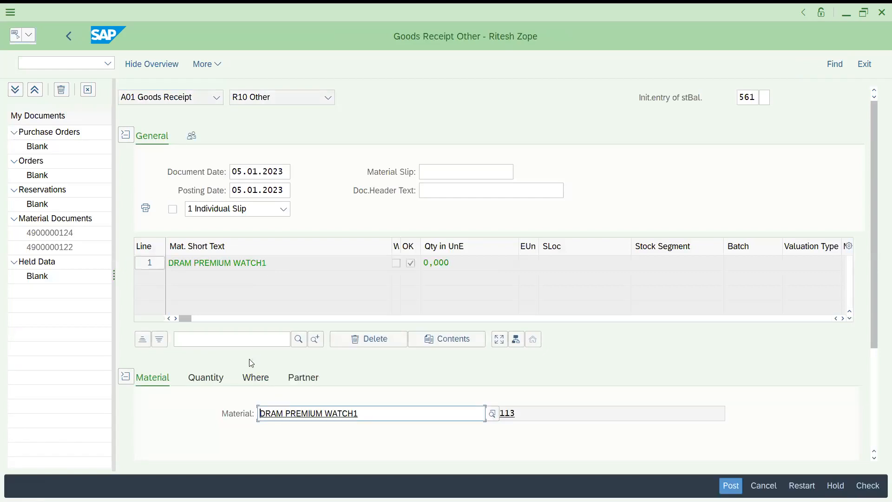
Set the item's quantity in unit of entry to 1000 PC
click(208, 379)
text(1000)
key(Down)
key(Return)
key(Tab)
text(PC)
key(Return)
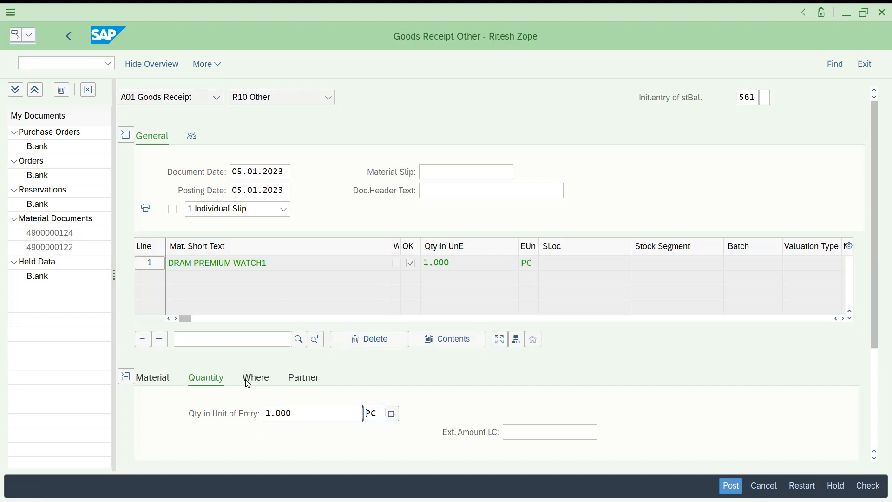
Assign plant DRP1 and storage location SALE to the goods receipt item
click(248, 380)
click(292, 453)
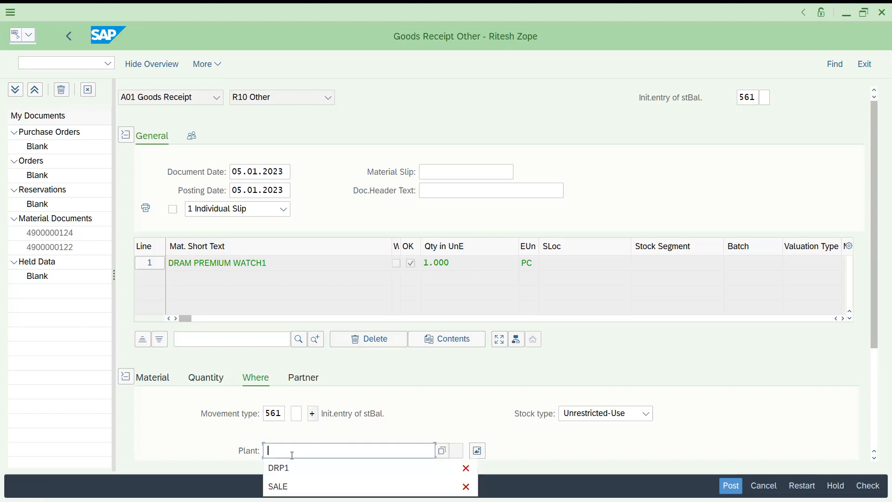
key(Down)
key(Return)
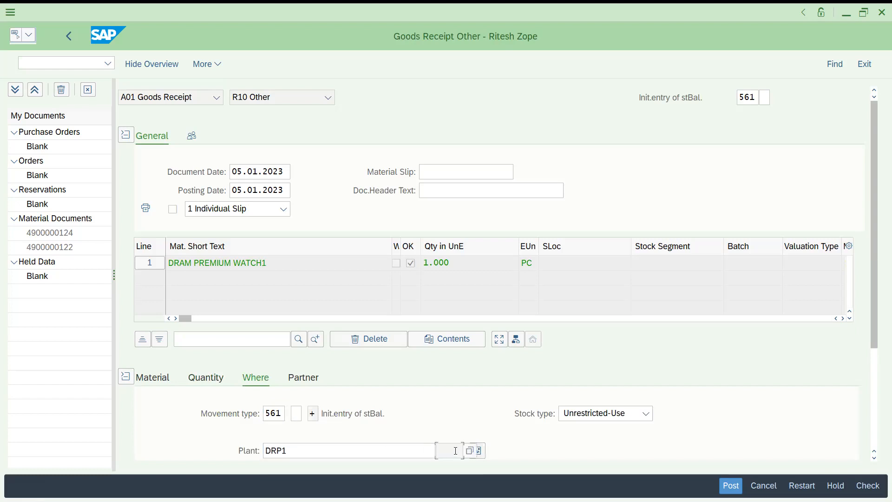
key(Return)
drag(875, 236, 877, 295)
click(318, 375)
text(E)
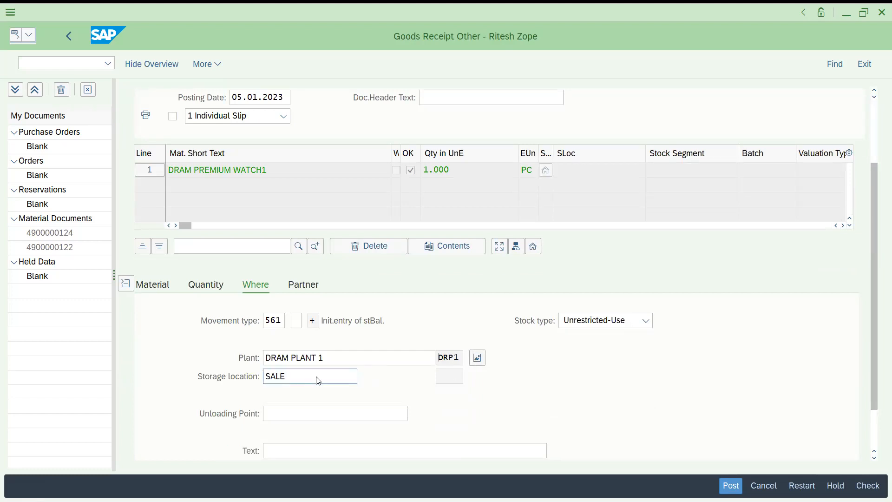
key(Return)
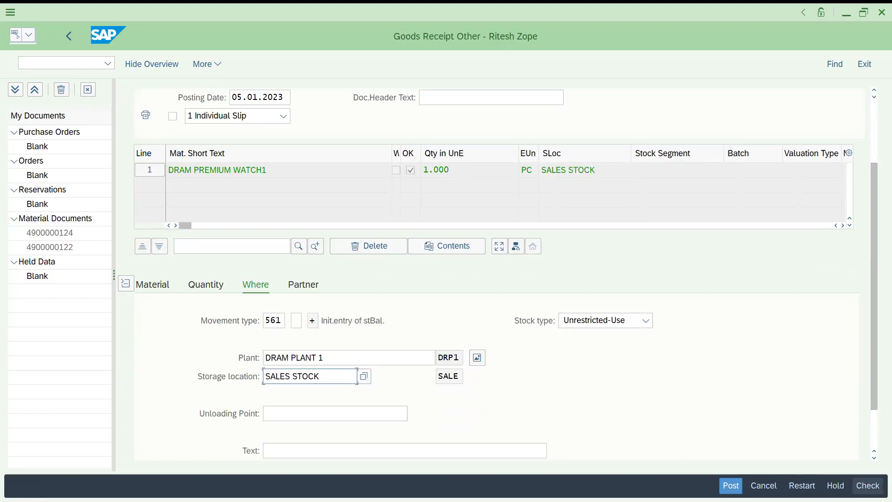
Check the goods receipt, try to post it, and read the long text of the logged error
click(868, 486)
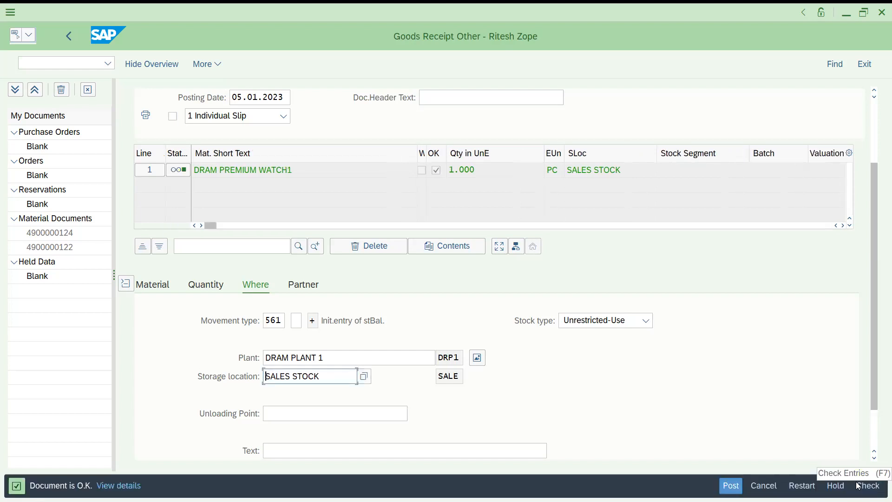
click(731, 485)
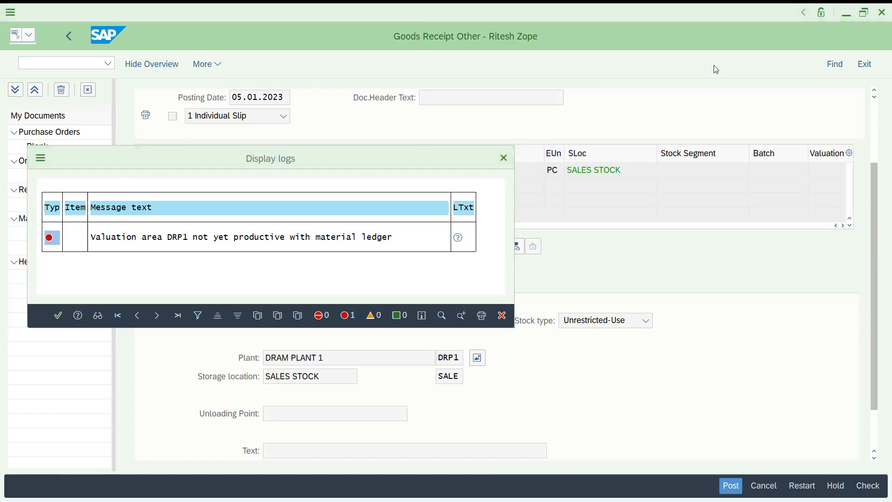
click(459, 239)
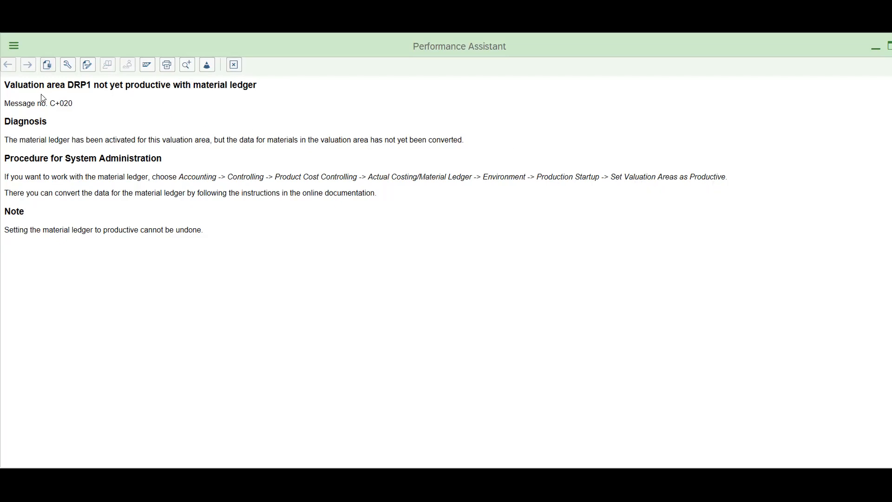
click(233, 64)
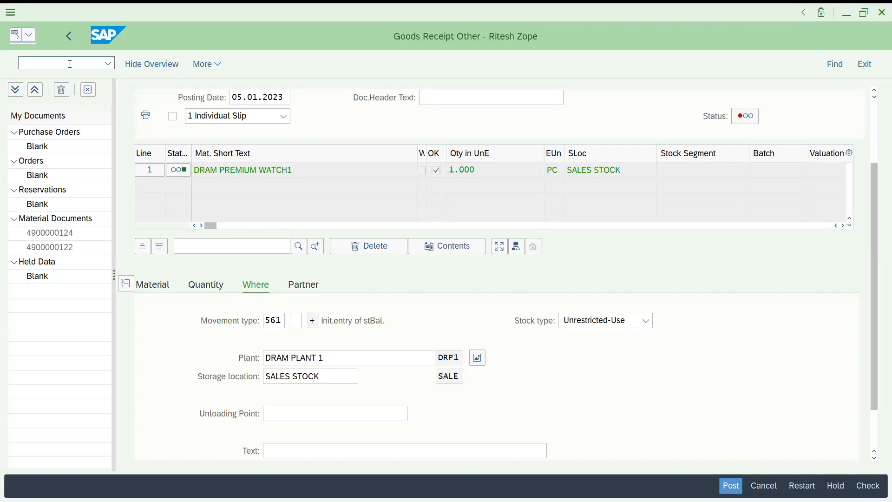
Leave the goods receipt and open transaction CKMSTART for the material ledger production startup of plant DRP1
click(69, 64)
text(/n)
key(Return)
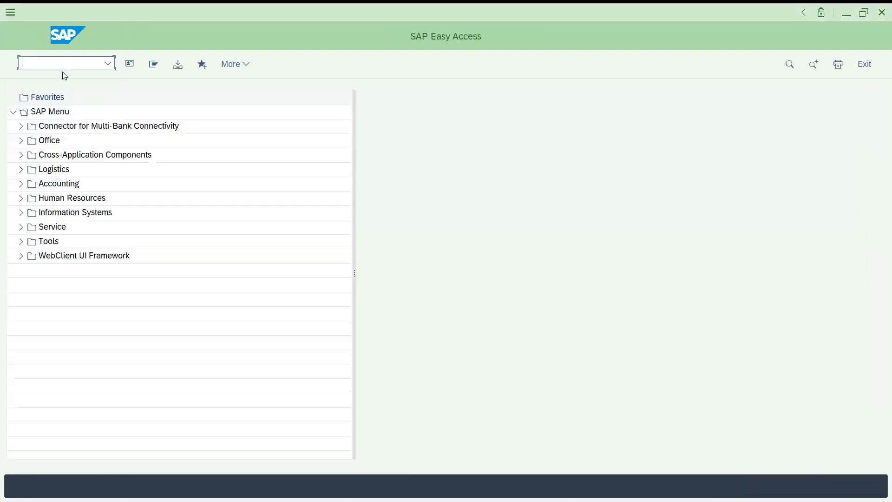
text(CKMSTART)
key(Return)
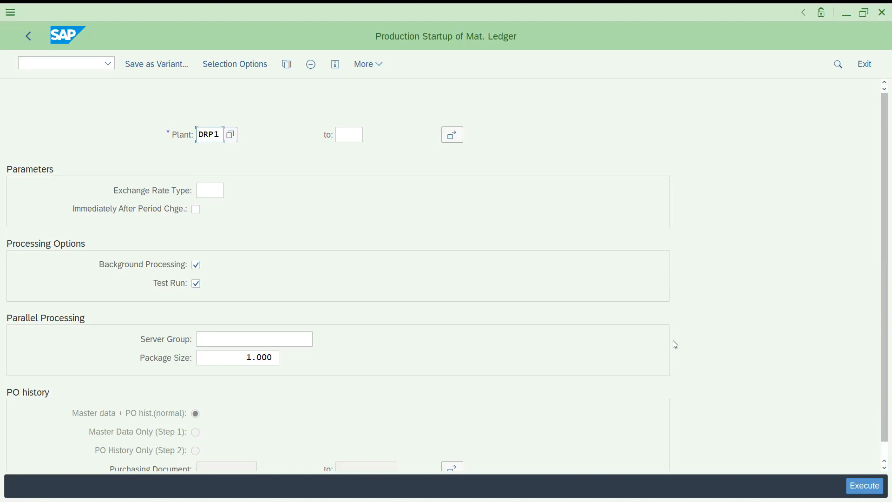
Schedule the production startup test run for plant DRP1 as a background job with output device LP01
click(872, 484)
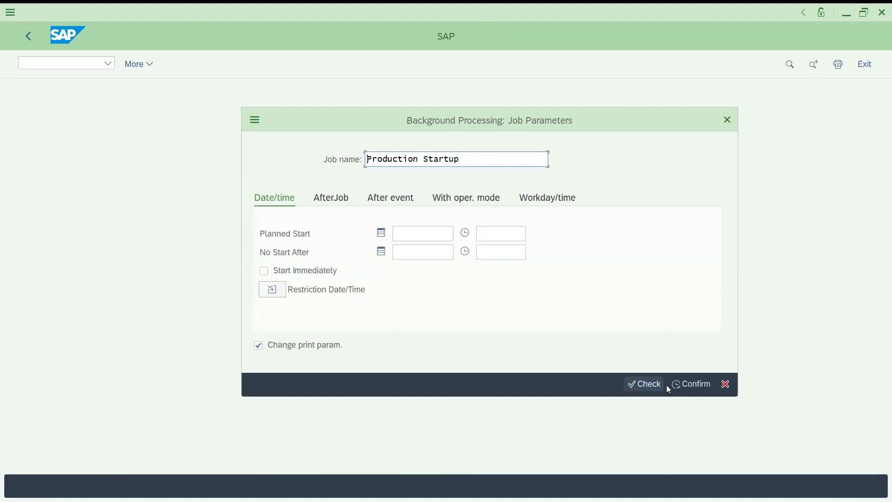
click(682, 385)
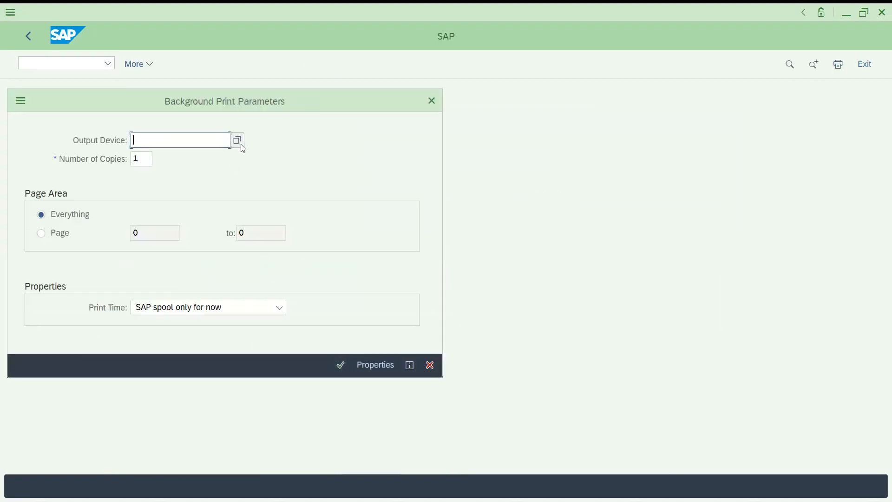
click(237, 141)
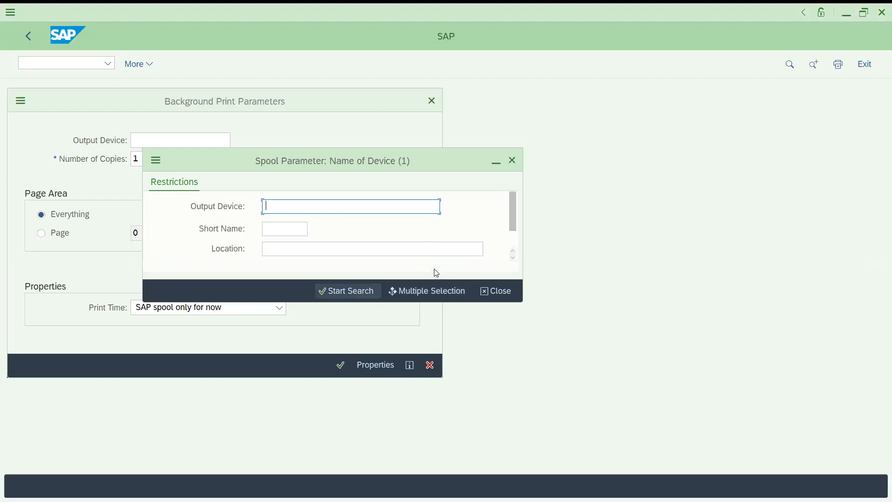
click(350, 291)
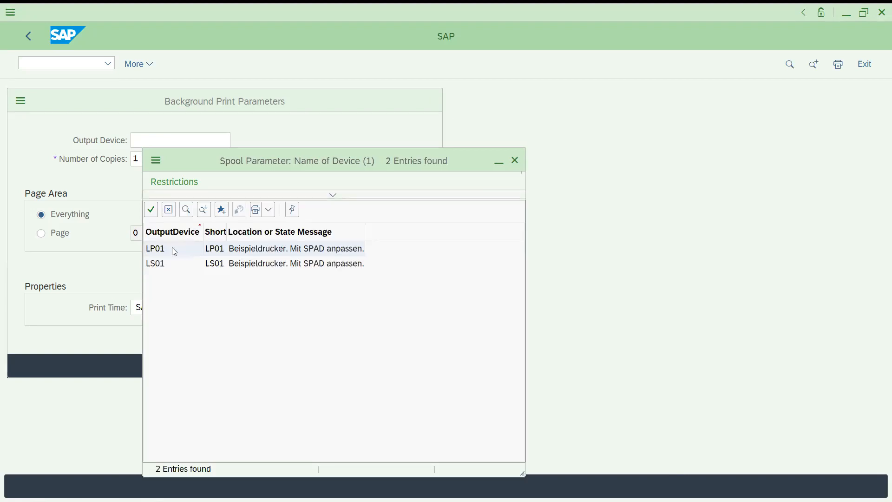
double_click(172, 247)
click(342, 365)
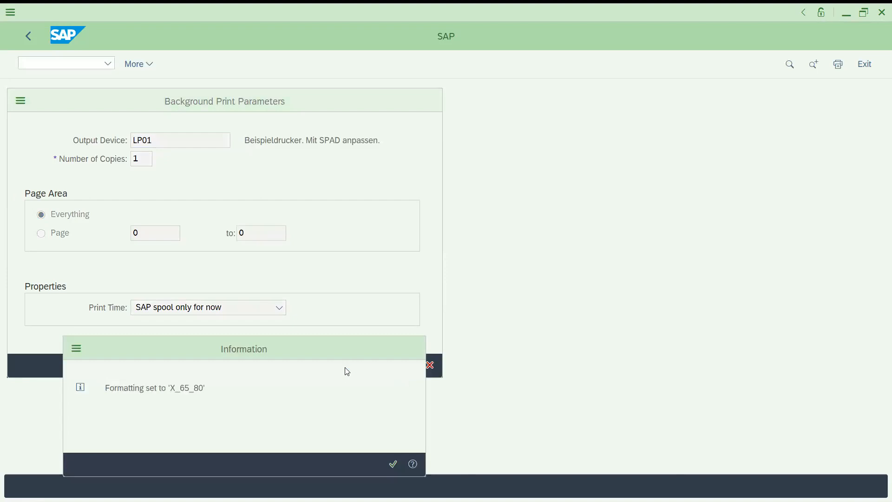
key(Return)
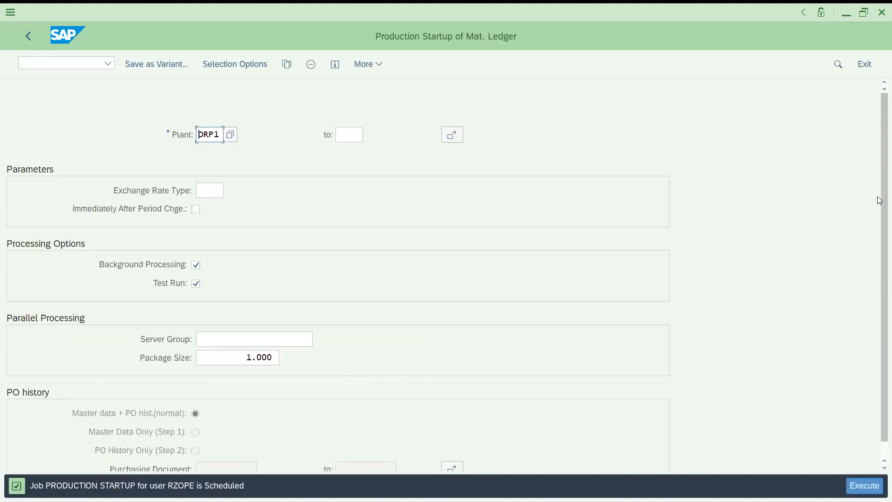
Execute the production startup for plant DRP1 without test run or background processing, and examine the log to its end
drag(879, 213, 879, 172)
click(197, 284)
click(197, 266)
click(863, 485)
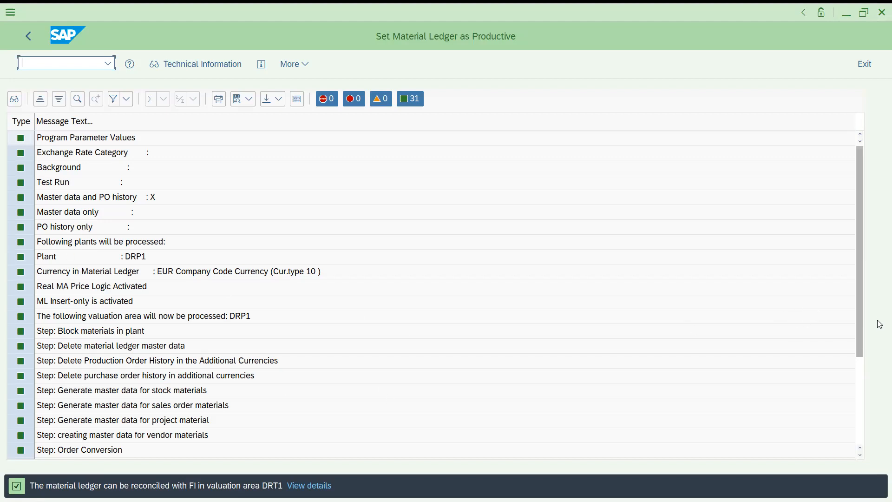
drag(859, 331, 871, 412)
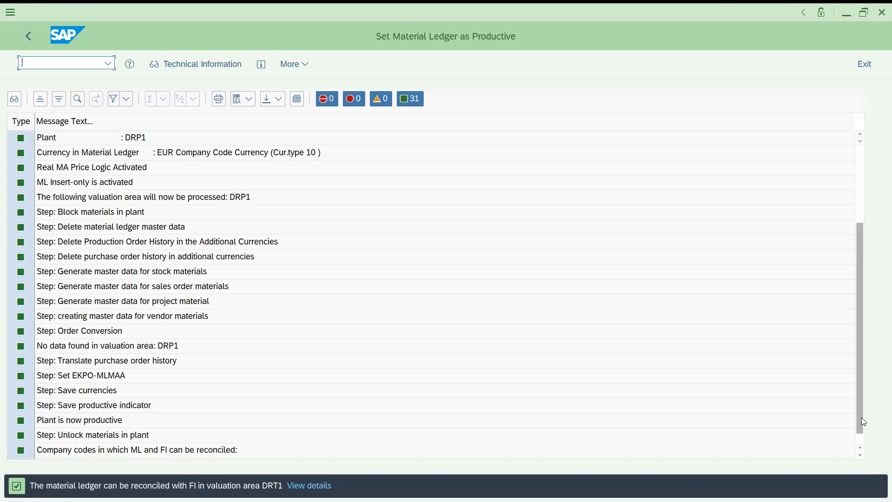
click(861, 454)
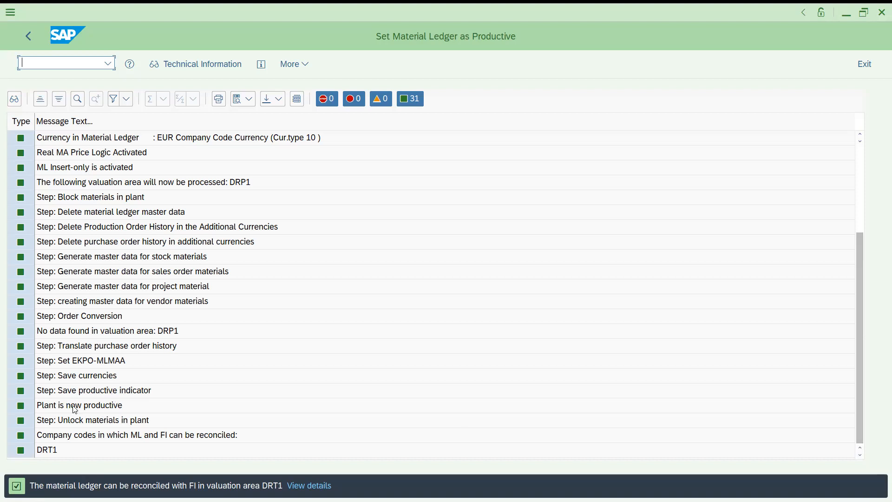
click(87, 413)
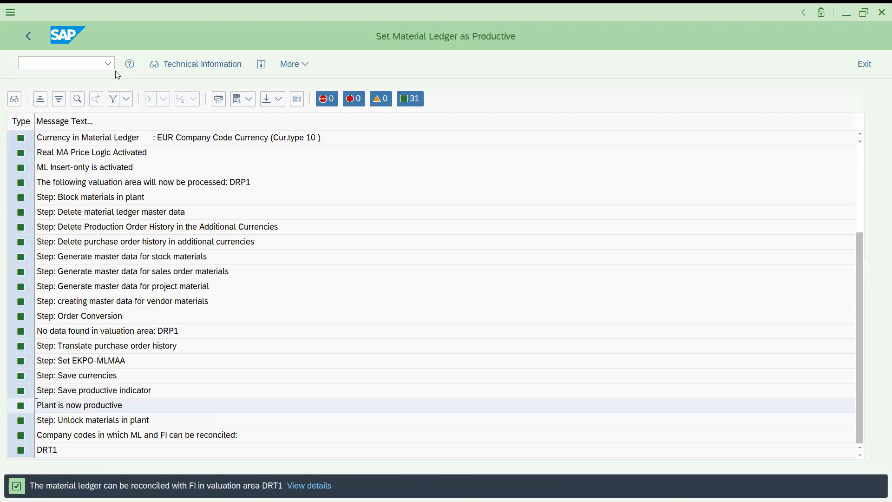
Return to MIGO and start a new goods receipt item with movement type 561 for plant DRP1
text(NM)
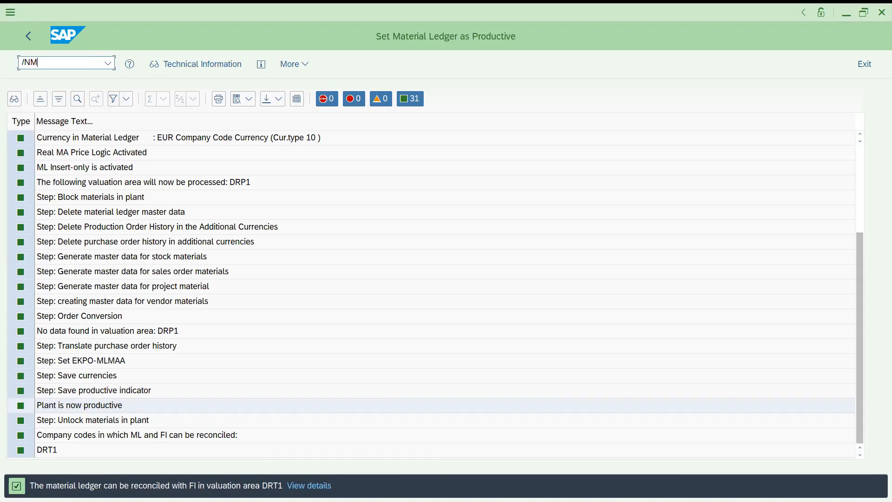
text(IGO)
key(Return)
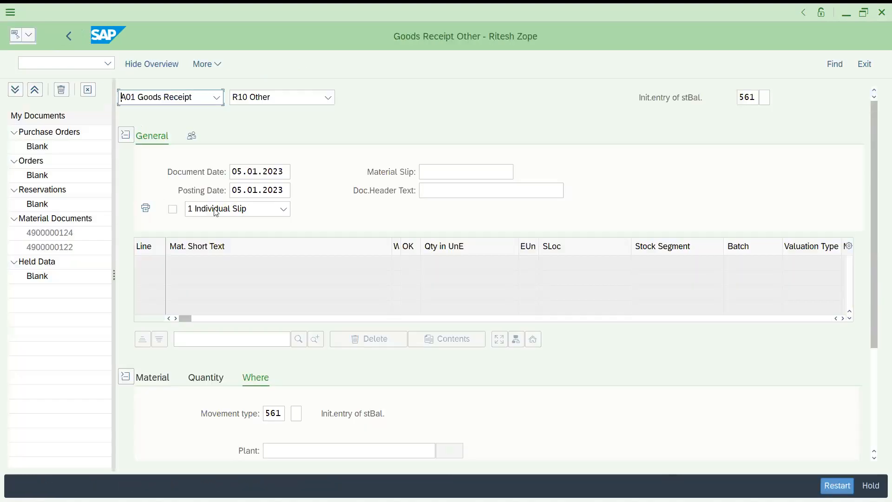
click(301, 450)
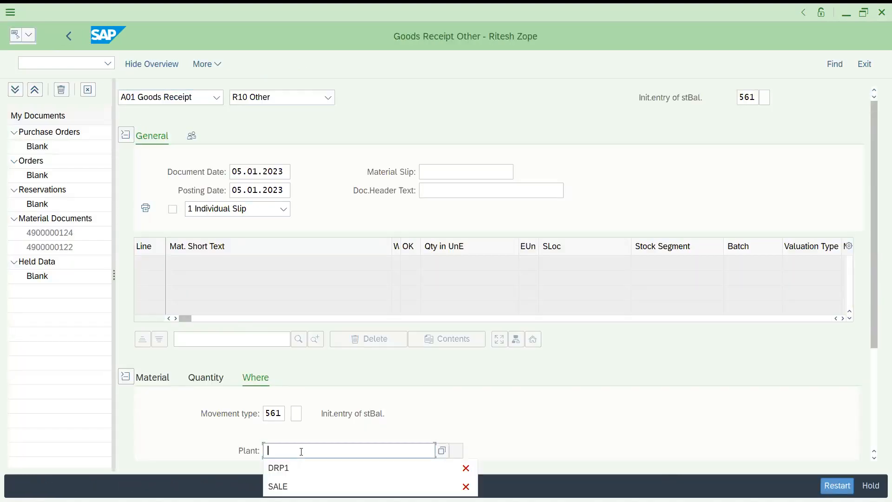
key(Down)
key(Return)
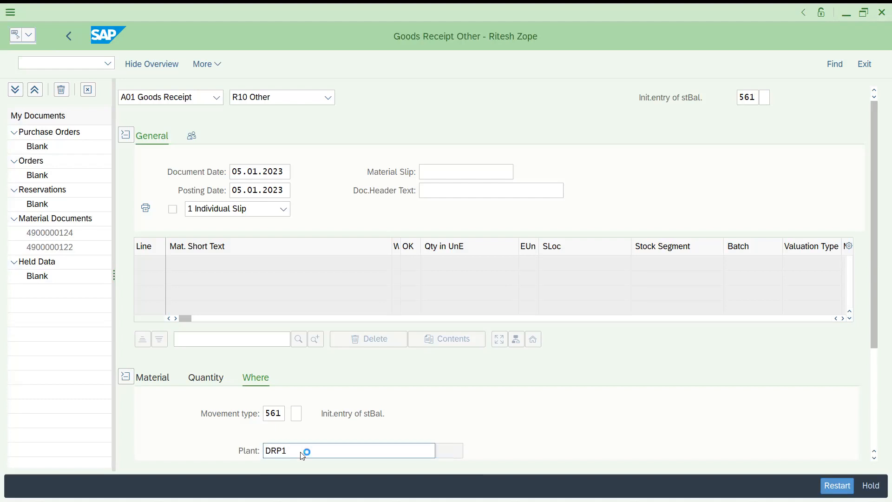
key(Return)
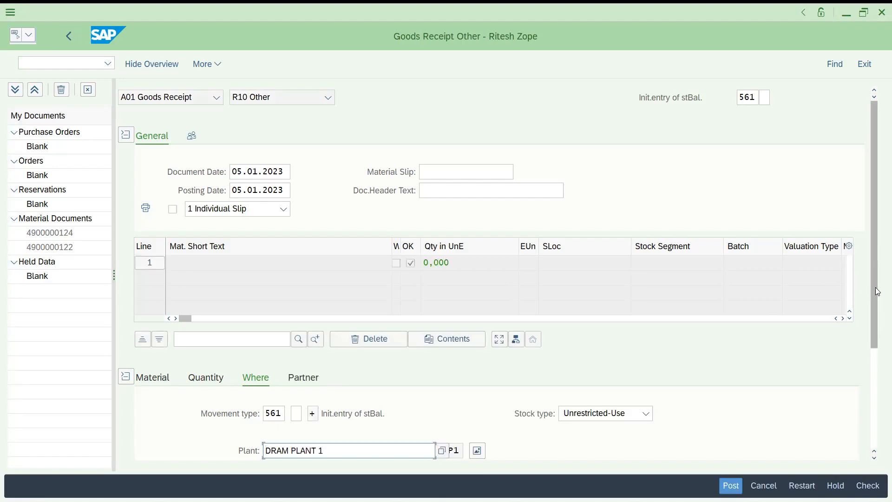
Set the storage location of the plant DRP1 item to SALES STOCK
drag(875, 294, 877, 388)
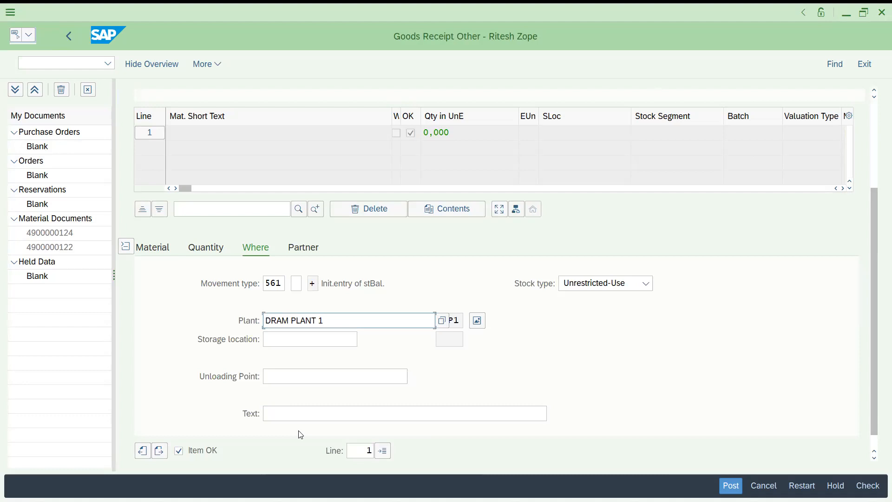
click(280, 339)
text(s)
key(Down)
key(Return)
key(Return)
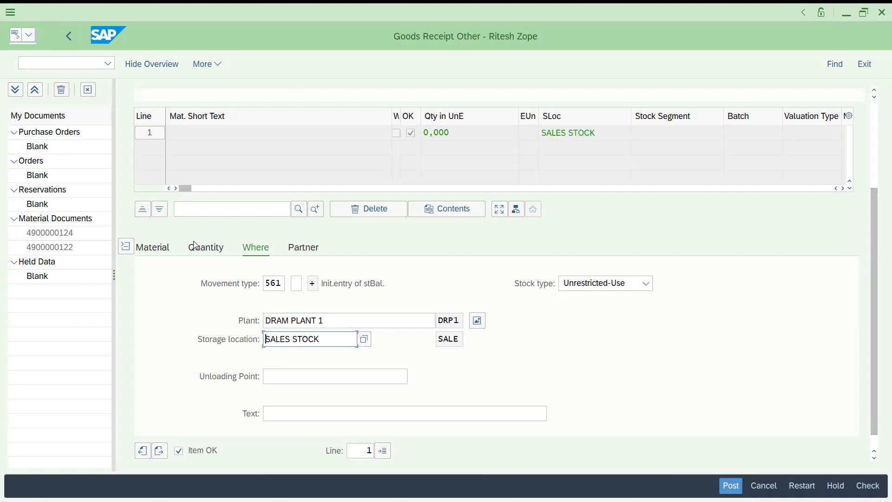
Enter a quantity of 1000 PC for the goods receipt item
click(204, 246)
text(1)
key(Down)
key(Return)
key(Tab)
text(P)
key(Down)
key(Return)
key(Return)
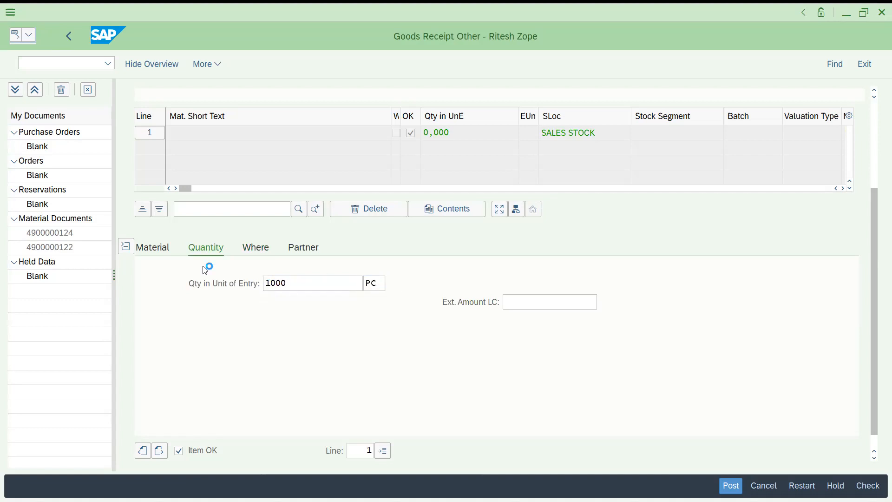
Assign the material DRAM PREMIUM WATCH1 to the goods receipt item
click(158, 250)
click(282, 287)
key(Down)
key(Return)
key(Return)
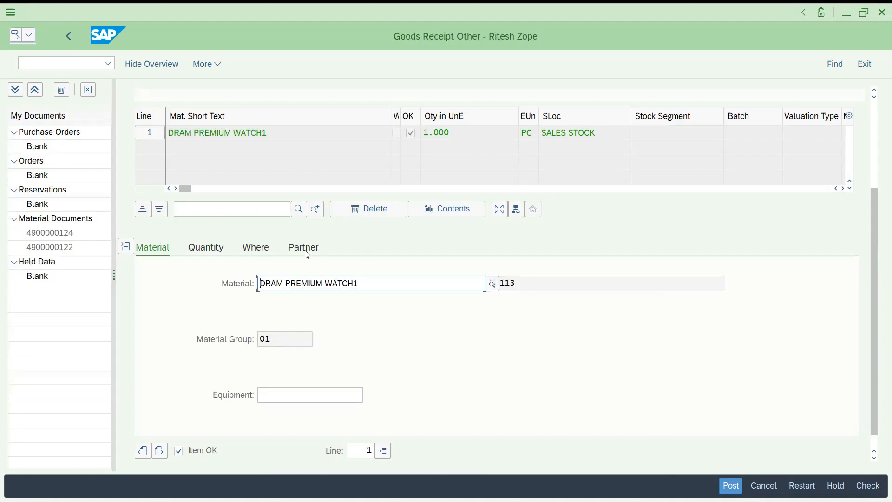
Check the goods receipt, try to post it, and open the long text of the logged error
click(868, 485)
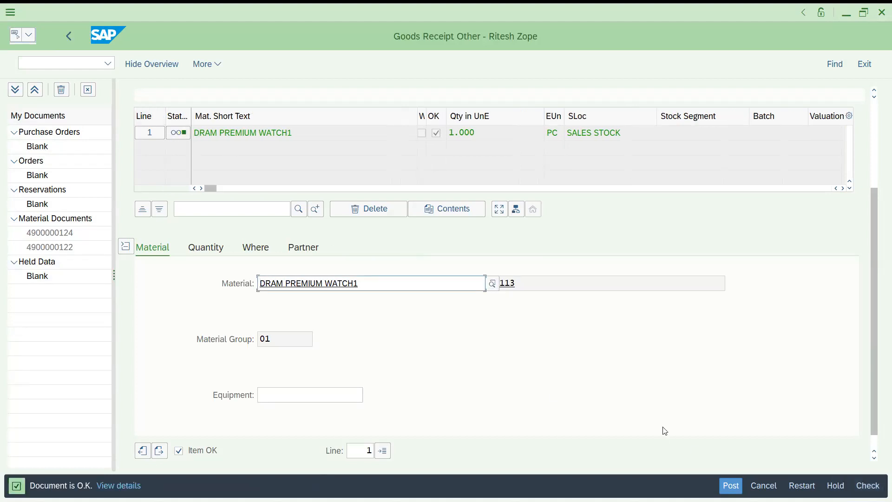
click(731, 485)
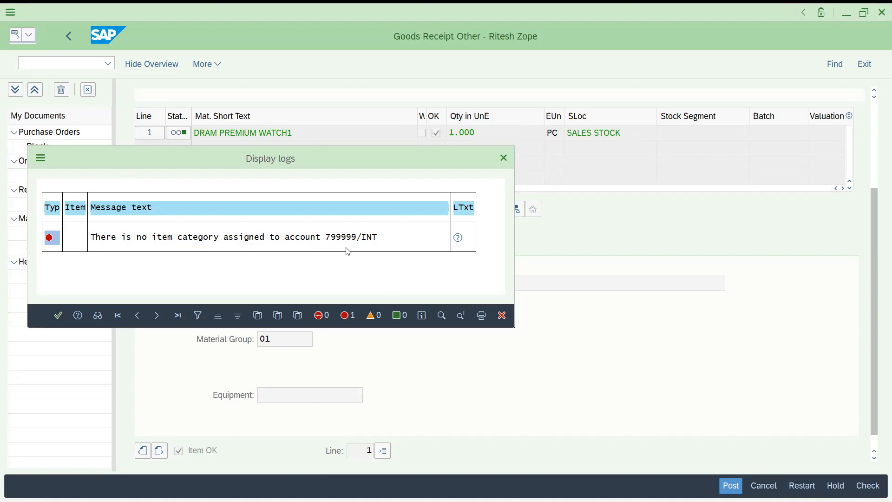
click(457, 240)
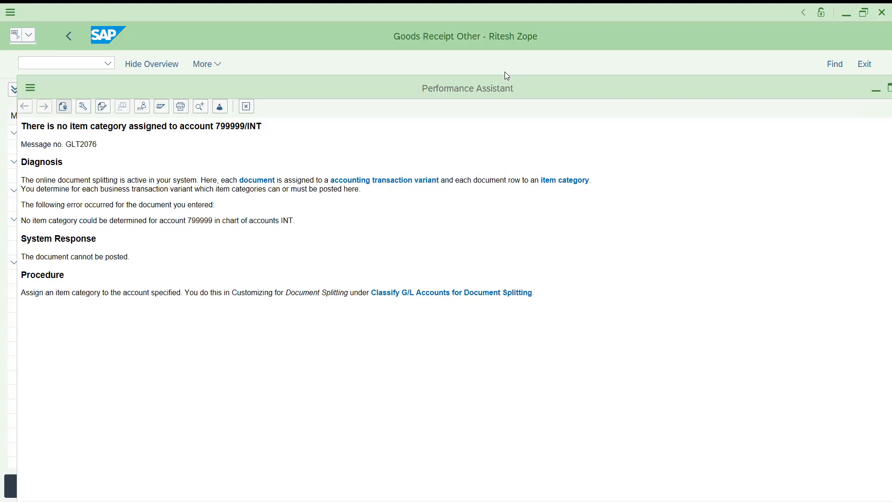
Pick out account 799999 in the error text and open Classify G/L Accounts for Document Splitting for chart of accounts INT
click(392, 298)
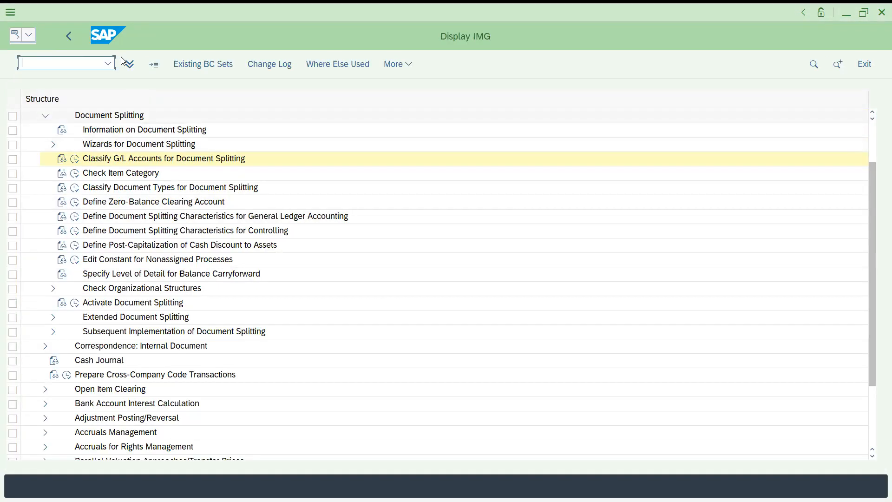
click(69, 36)
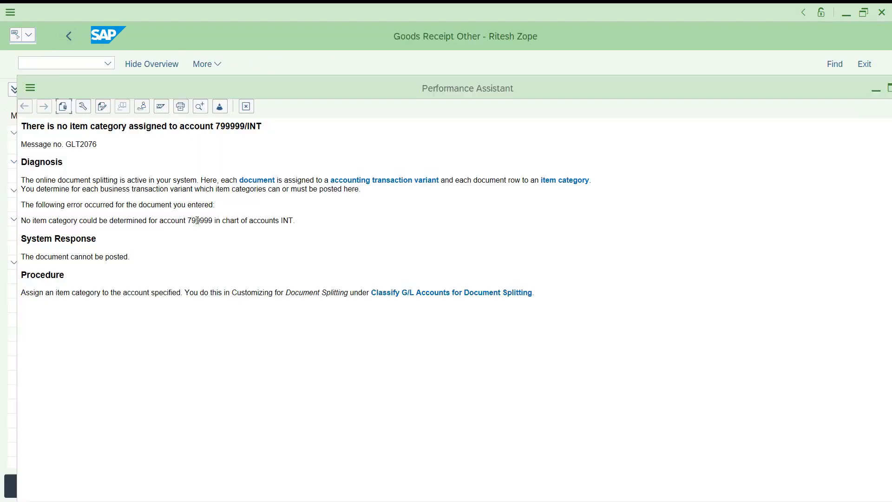
drag(189, 219, 214, 223)
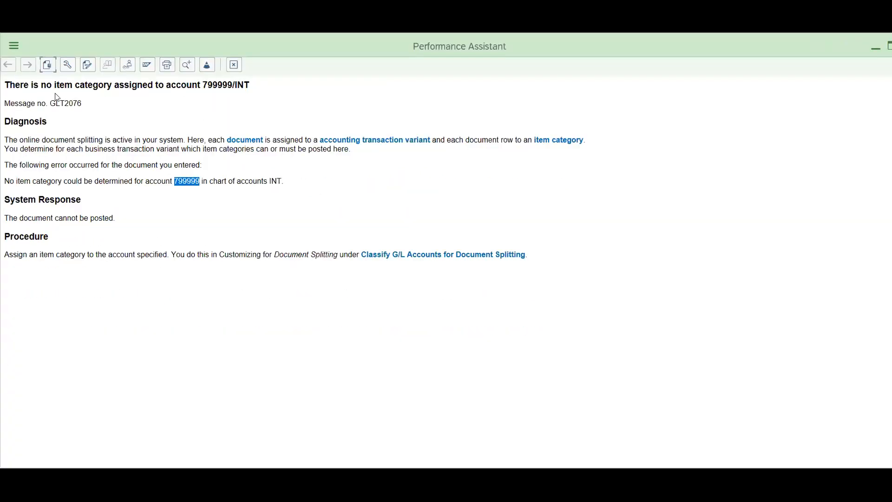
click(401, 258)
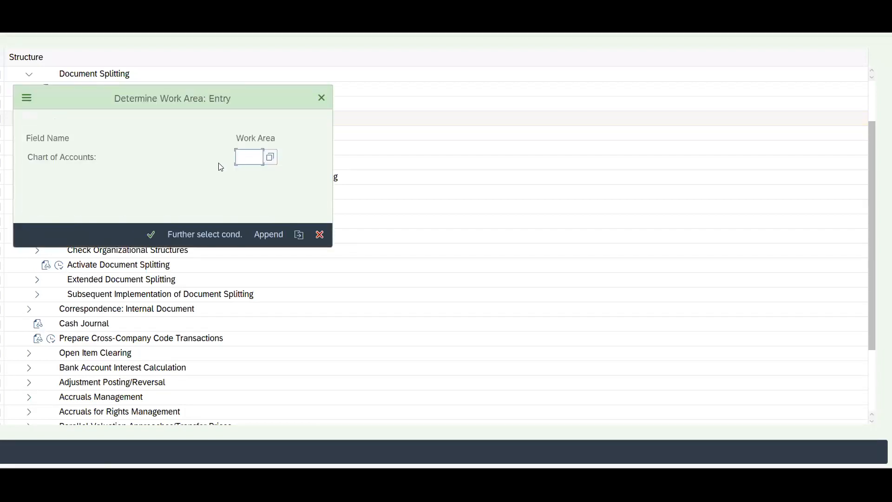
text(INT)
key(Return)
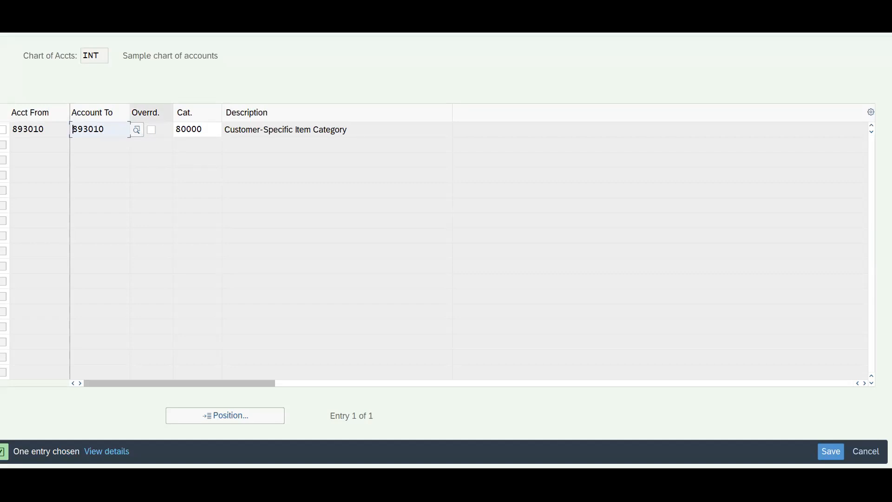
Add a new classification entry for accounts 799999 to 799999 with item category 06000 Material
key(F5)
text(799999)
click(101, 129)
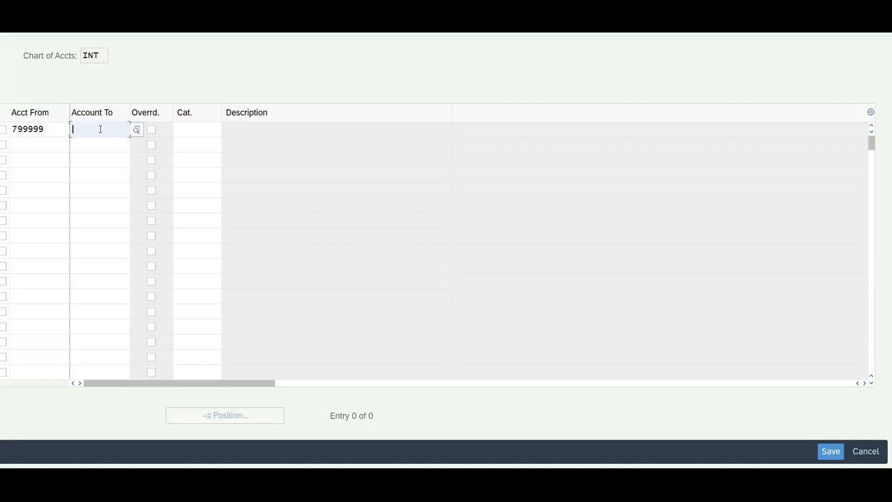
text(799999)
click(184, 130)
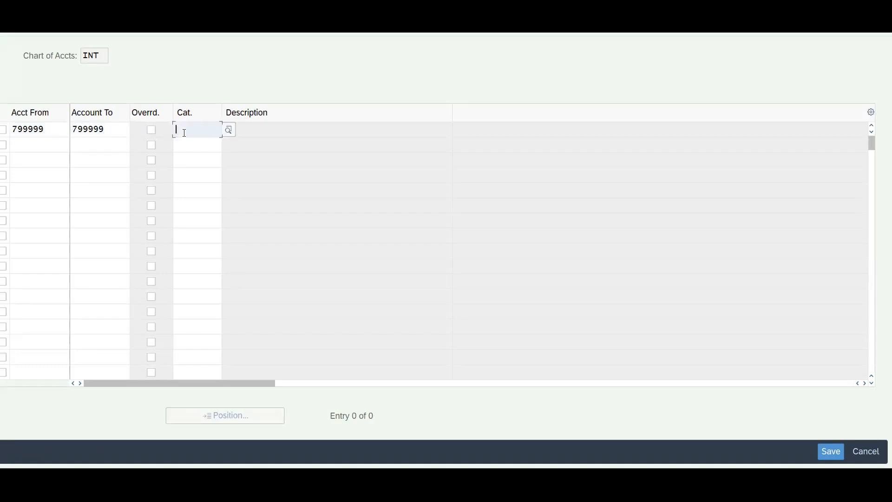
click(230, 133)
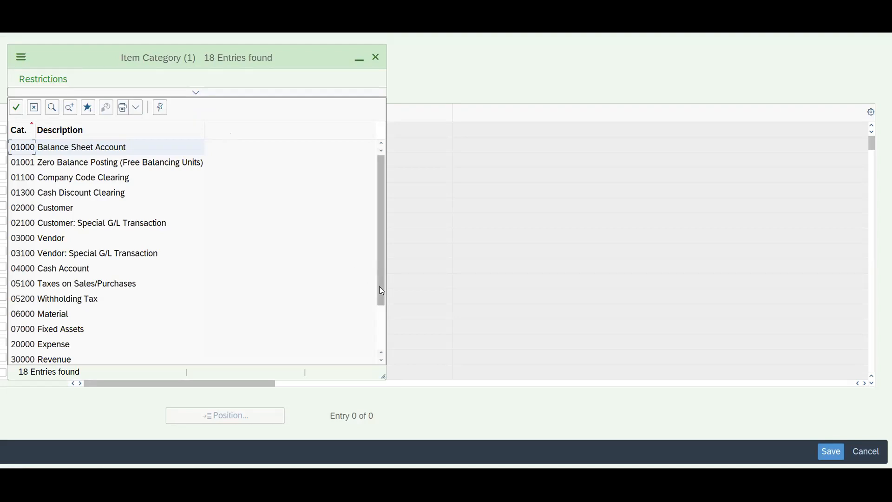
drag(381, 291, 383, 337)
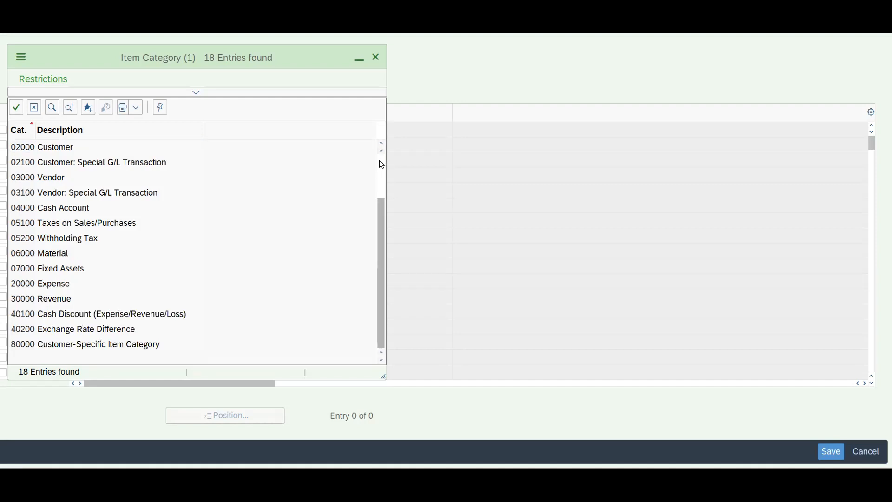
click(26, 257)
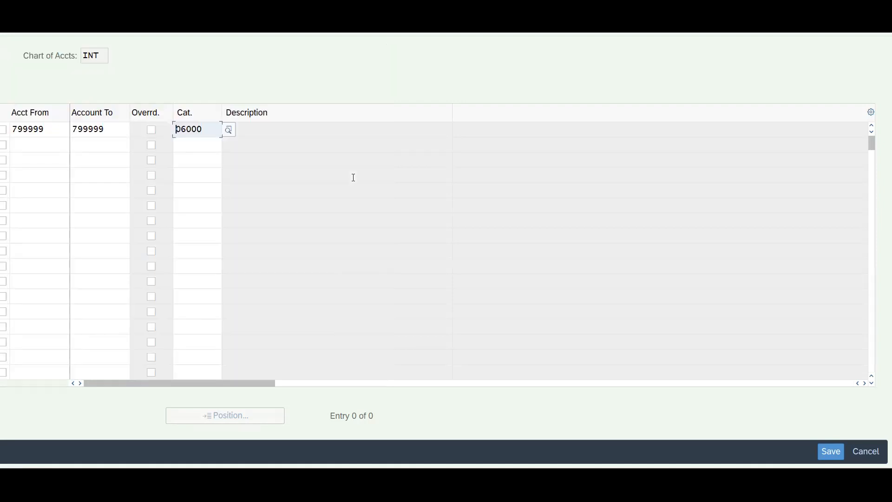
key(Return)
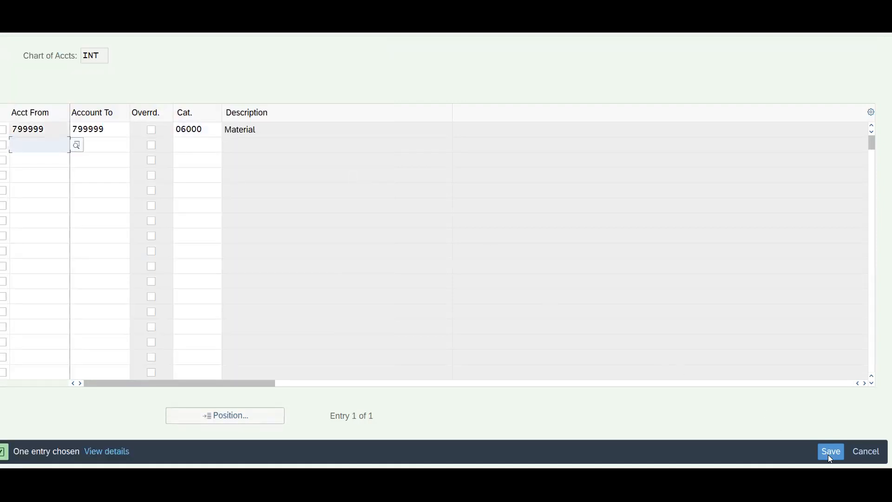
Save the account classification, accept the customizing messages, and assign the change to the DRAM GRP CONFIGURATION request
click(828, 454)
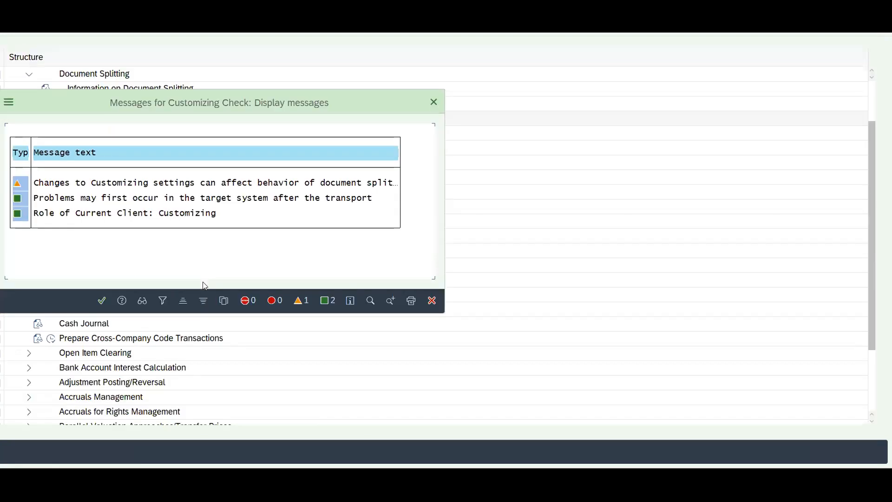
click(102, 300)
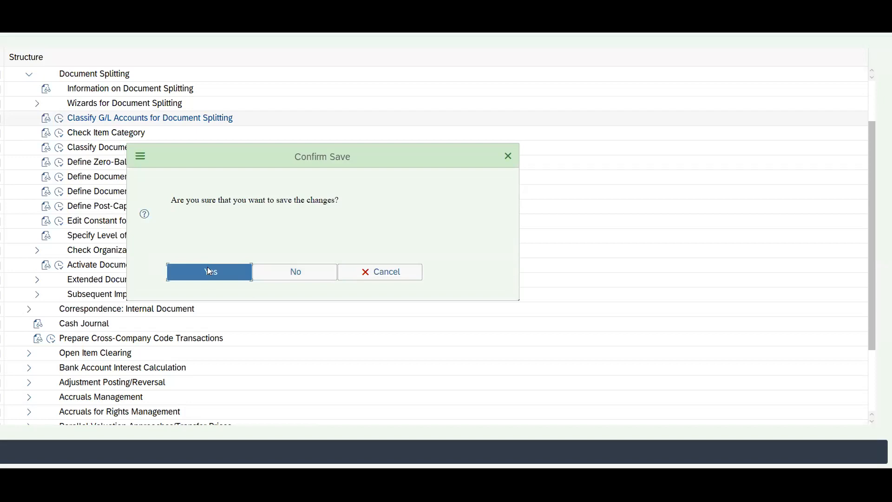
key(Return)
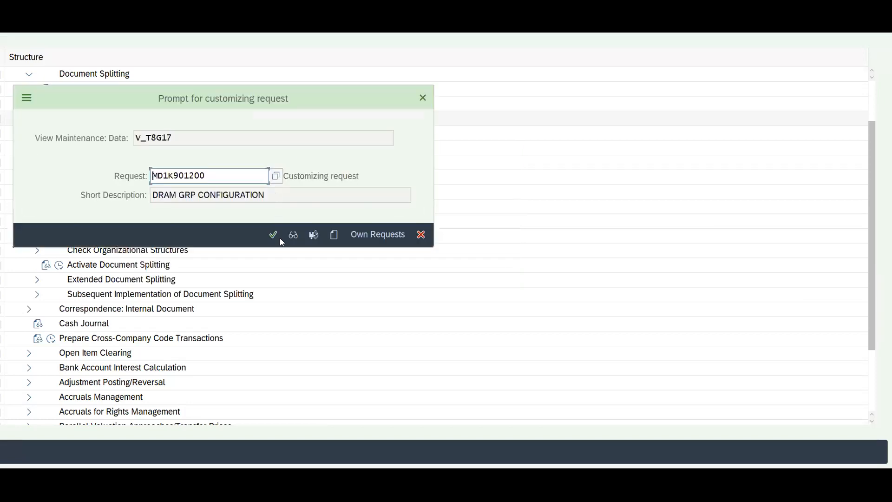
click(274, 236)
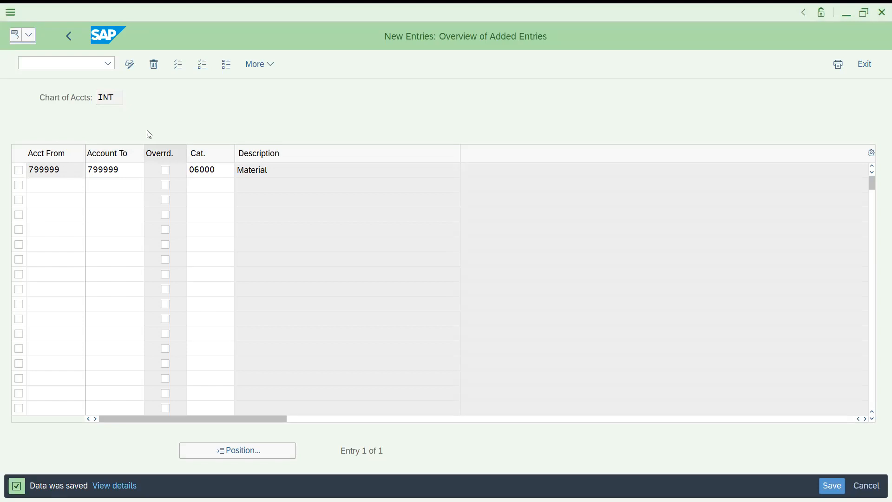
Leave the document splitting customizing and close the error text and log to return to the goods receipt
click(70, 38)
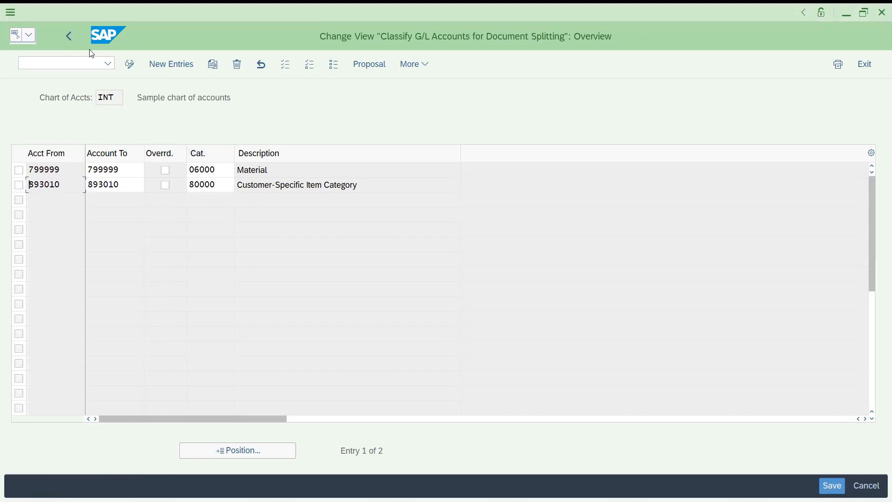
click(66, 37)
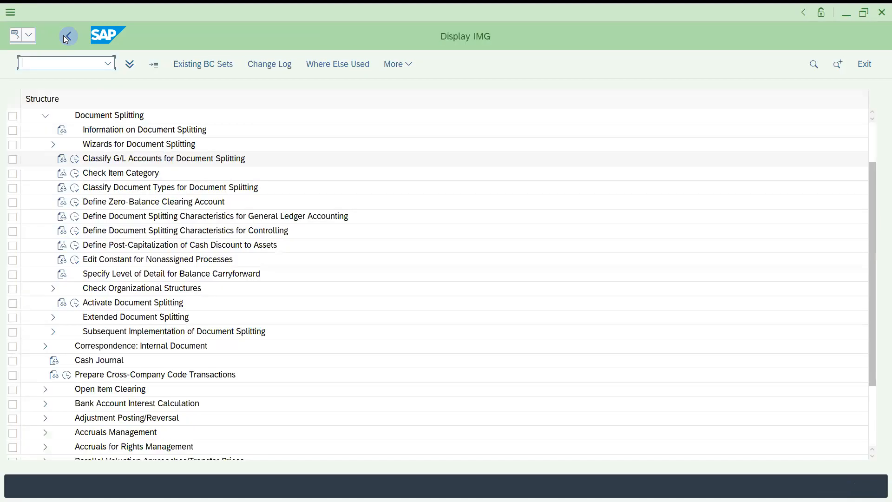
click(66, 38)
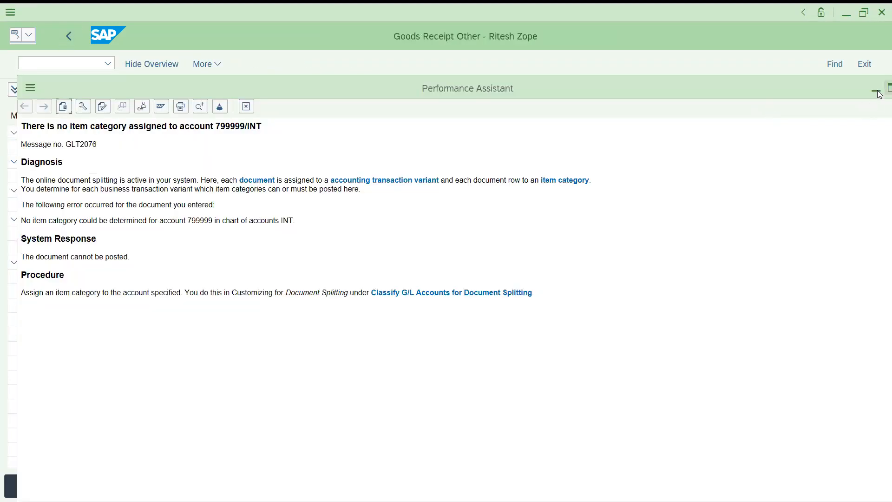
click(886, 89)
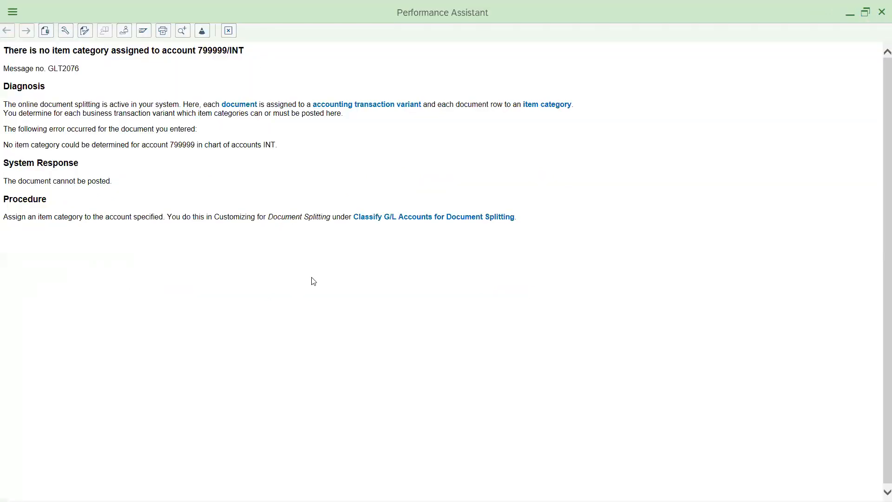
key(Escape)
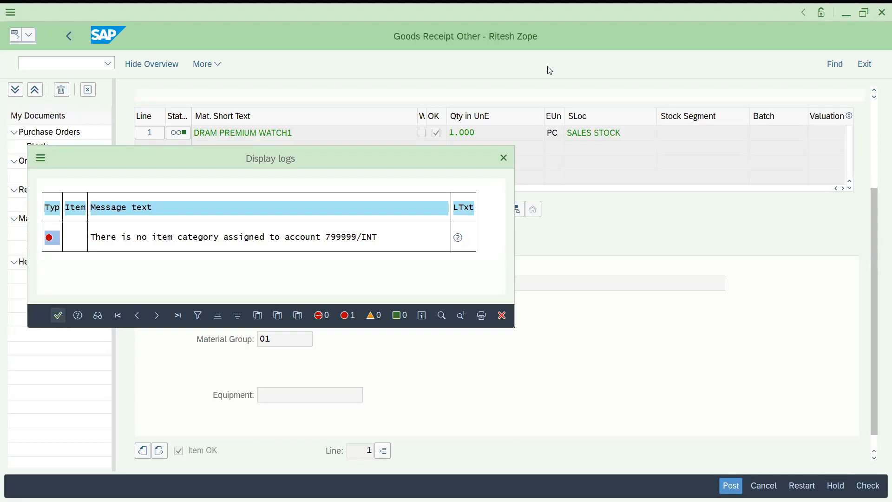
key(Escape)
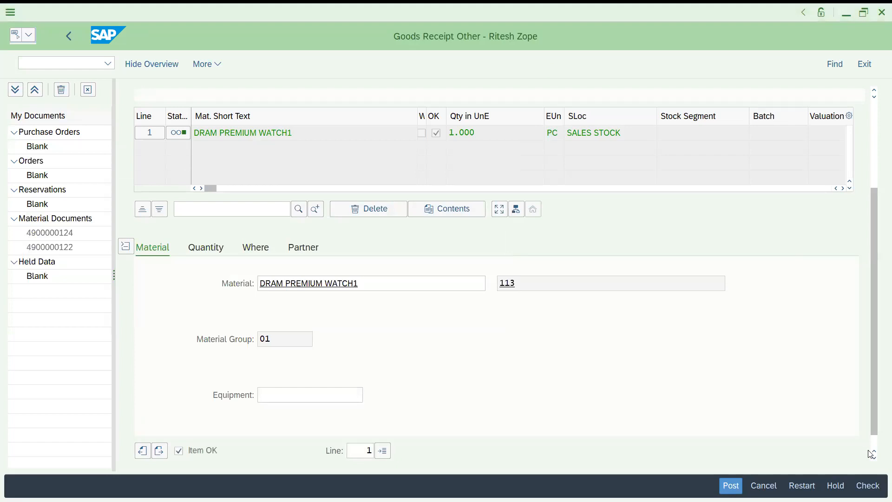
Check and post the goods receipt, and request the details of the posting message
click(870, 484)
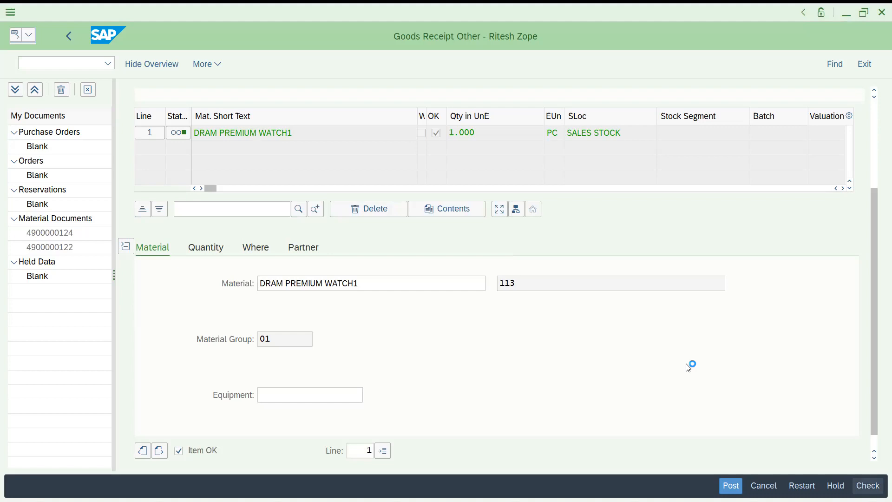
click(730, 486)
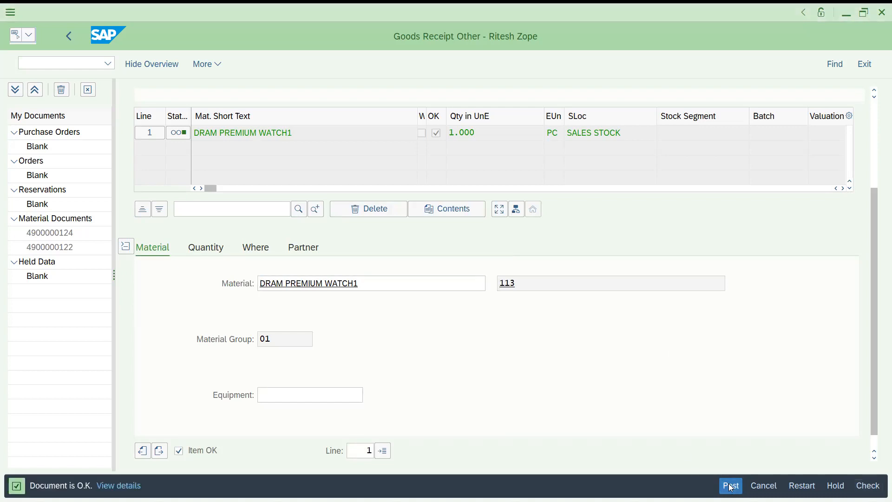
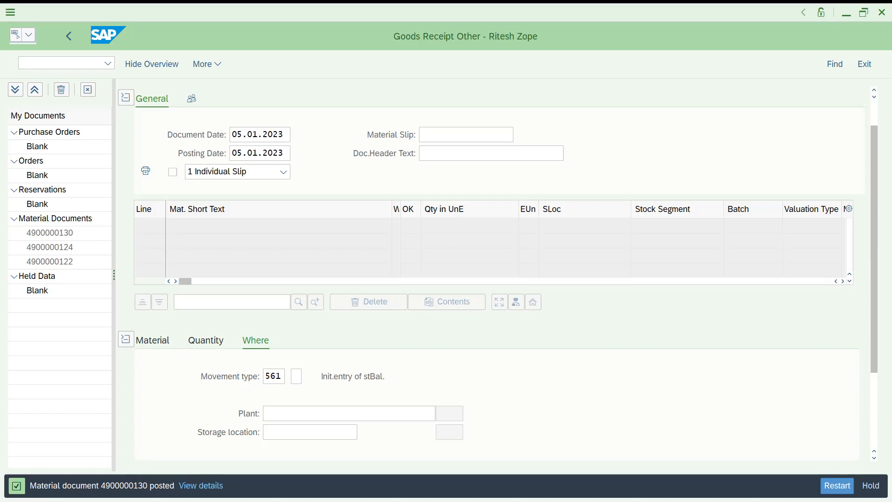
click(196, 486)
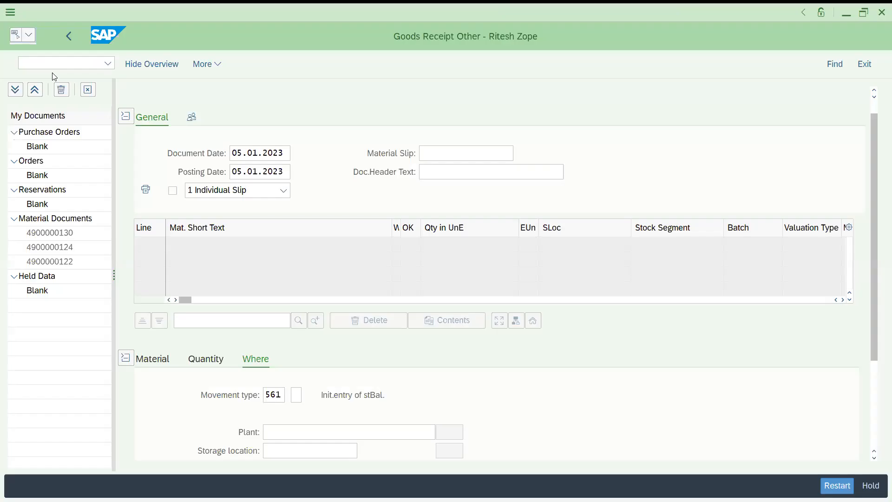
text(/nm)
key(BackSpace)
key(BackSpace)
key(BackSpace)
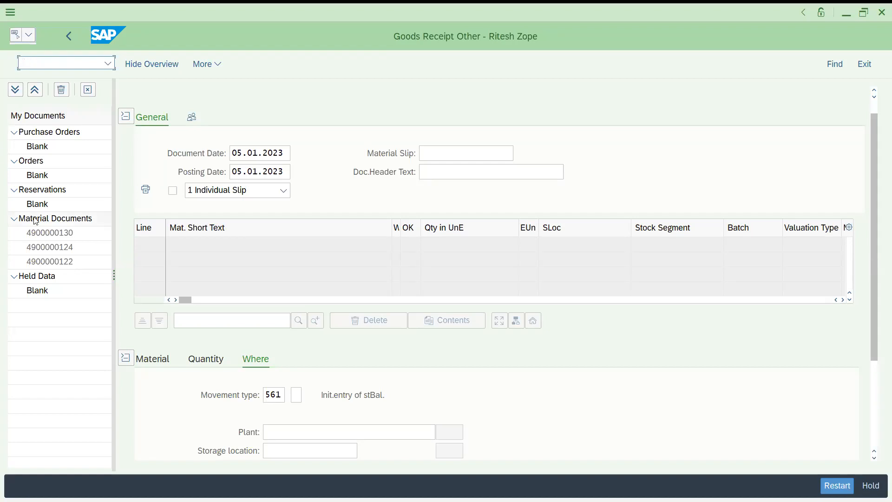
Try to open the newest material document from the document overview, and display the details of the status message
double_click(63, 233)
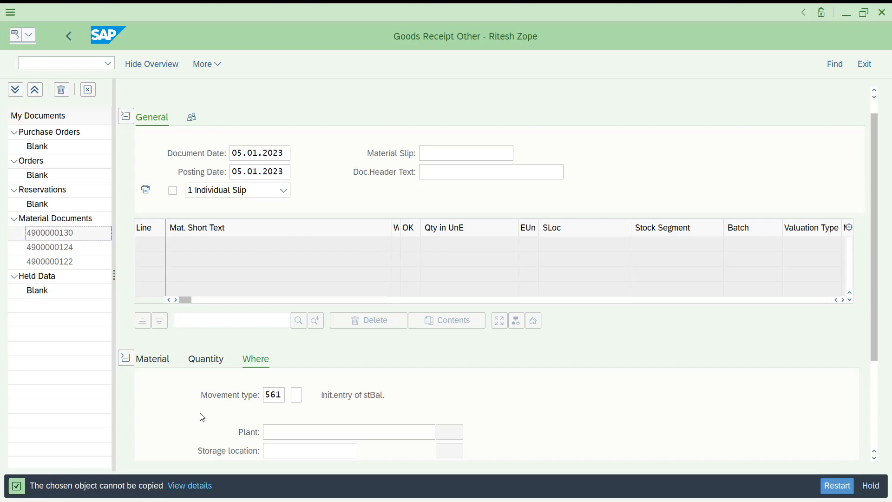
click(189, 486)
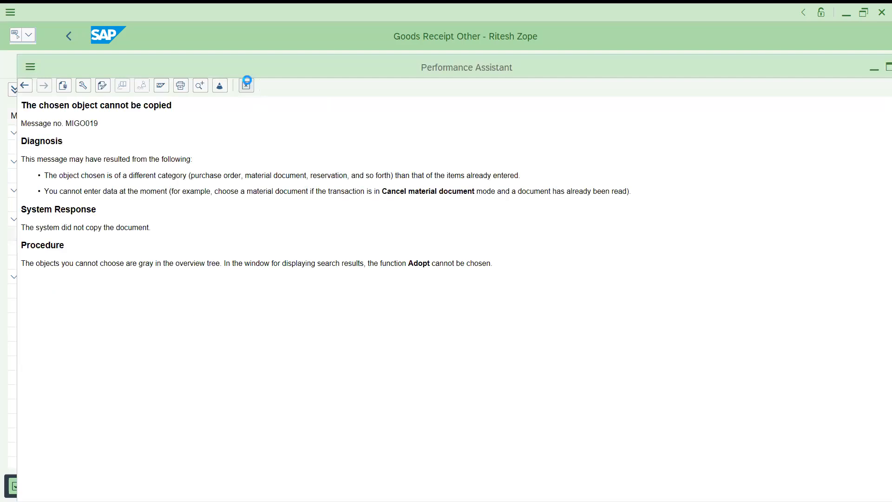
Close the message help, start transaction MMBE, and display the stock overview for material 113
click(247, 83)
text(/nmmbe)
key(Return)
text(113)
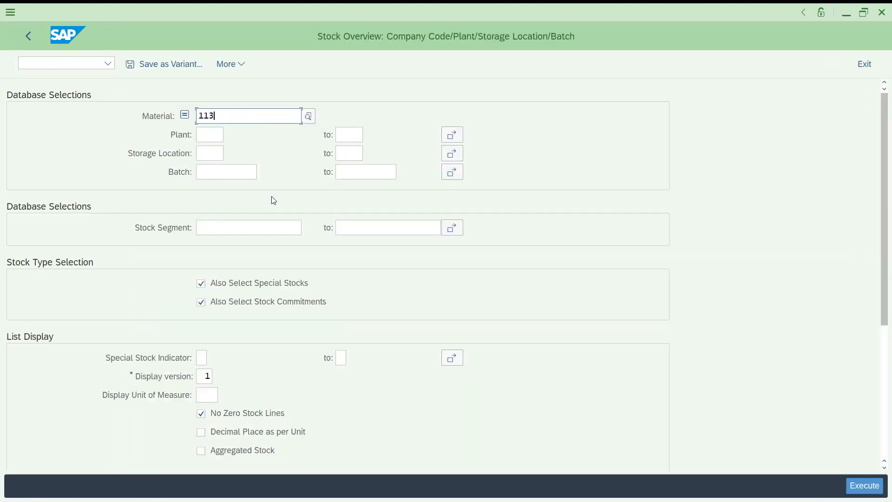
click(864, 485)
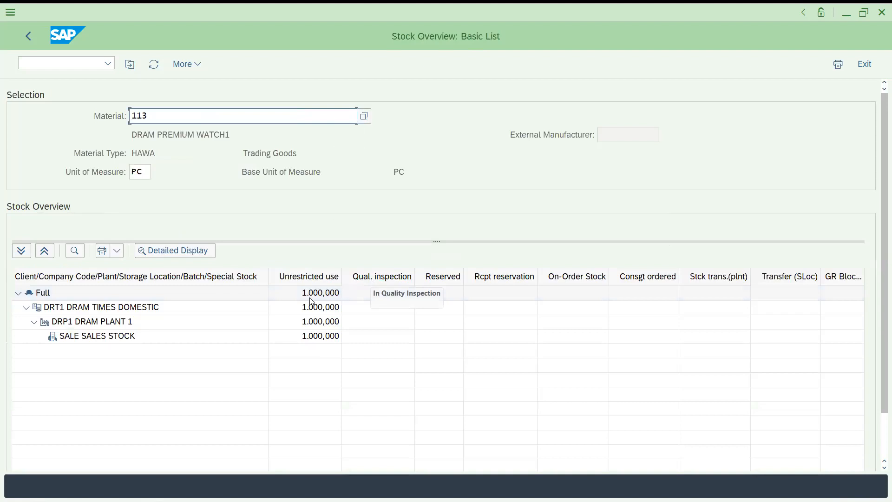
Examine the unrestricted-use stock of material 113 at company code, plant, and storage location level
click(310, 298)
click(312, 324)
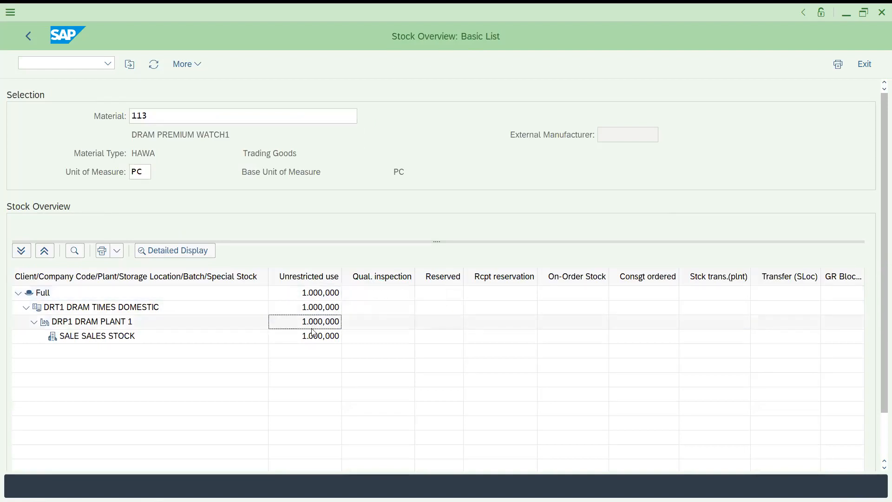
click(157, 342)
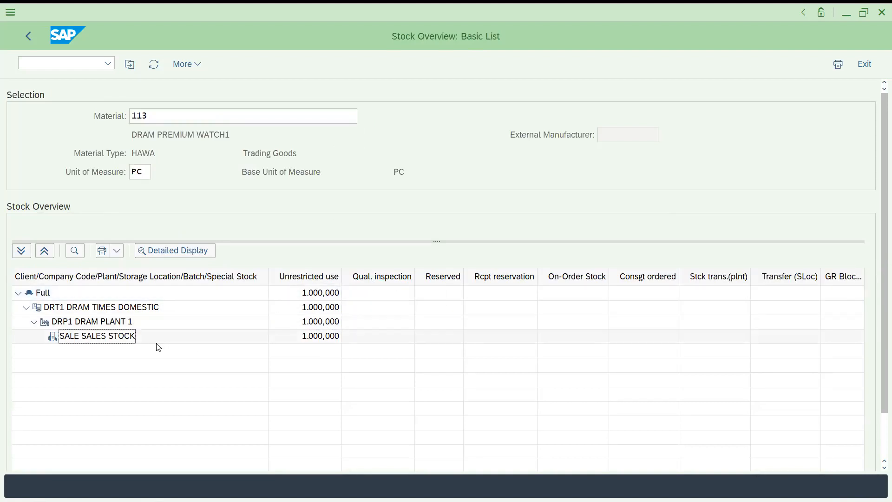
click(106, 323)
click(116, 311)
Return to the MIGO goods receipt for movement type 561 and enter material 113 as a new item
click(71, 61)
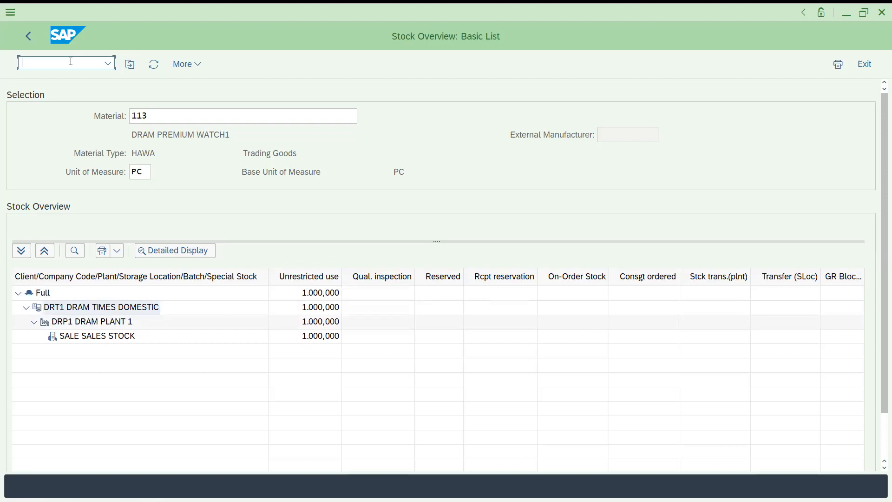
text(/)
key(BackSpace)
text(/nmmbe)
key(Return)
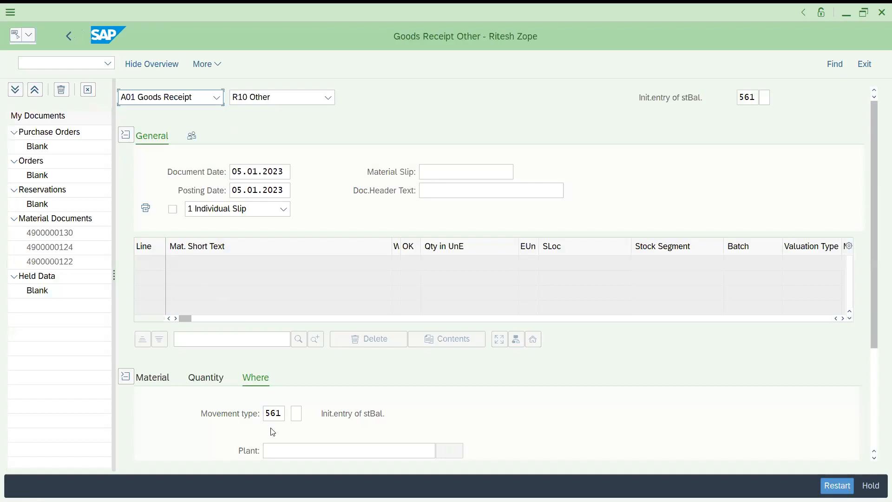
click(161, 377)
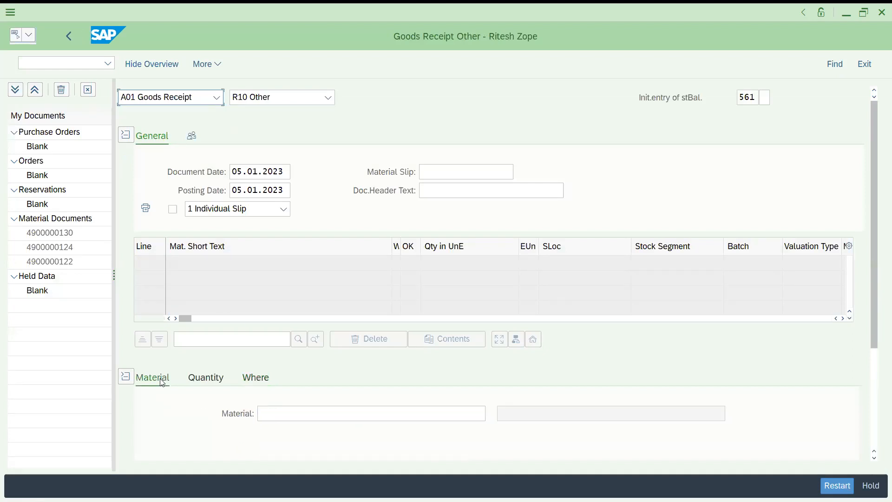
click(293, 415)
text(113)
key(Return)
Set the item's quantity in unit of entry to 500 PC
click(212, 379)
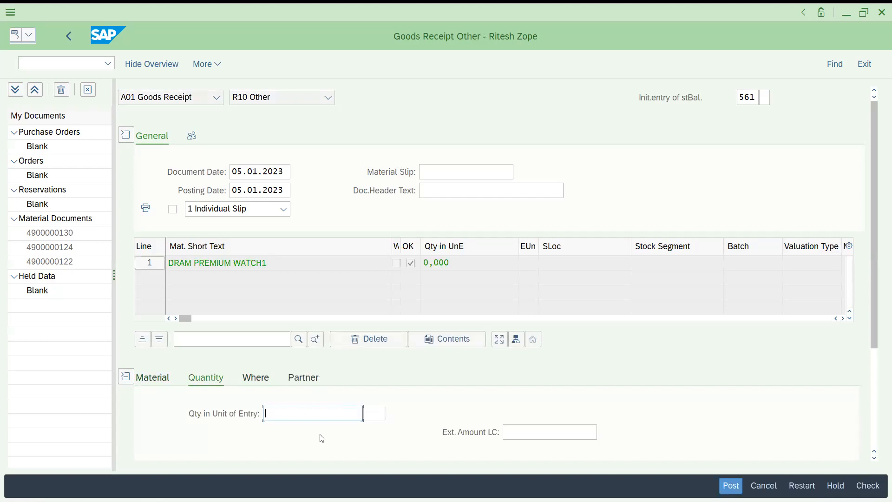
click(320, 417)
key(Down)
key(Return)
click(320, 419)
key(BackSpace)
key(BackSpace)
key(BackSpace)
key(BackSpace)
text(500)
key(Tab)
text(pc)
key(Return)
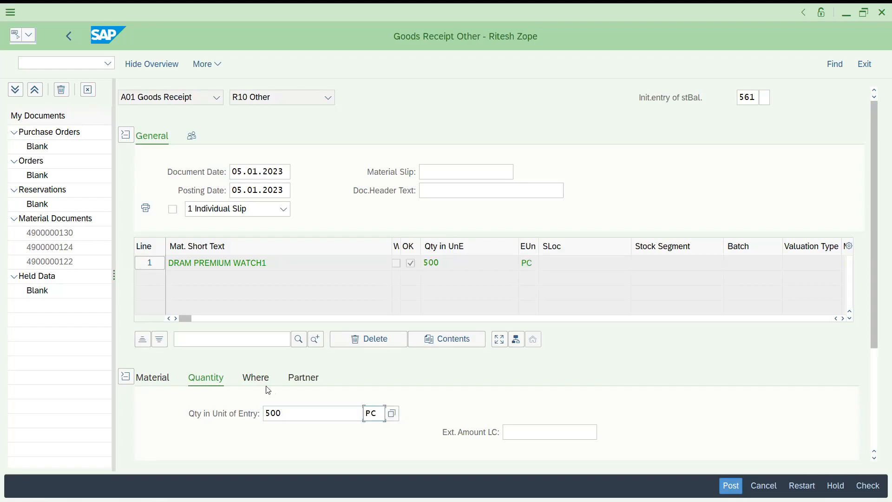
Assign plant DRAM PLANT 1 and storage location SALES STOCK to the item
click(256, 377)
click(310, 456)
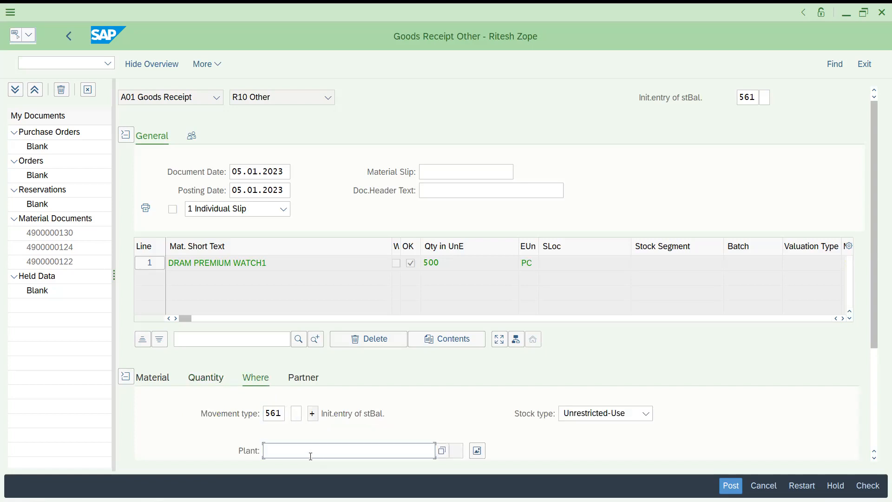
click(311, 460)
key(Return)
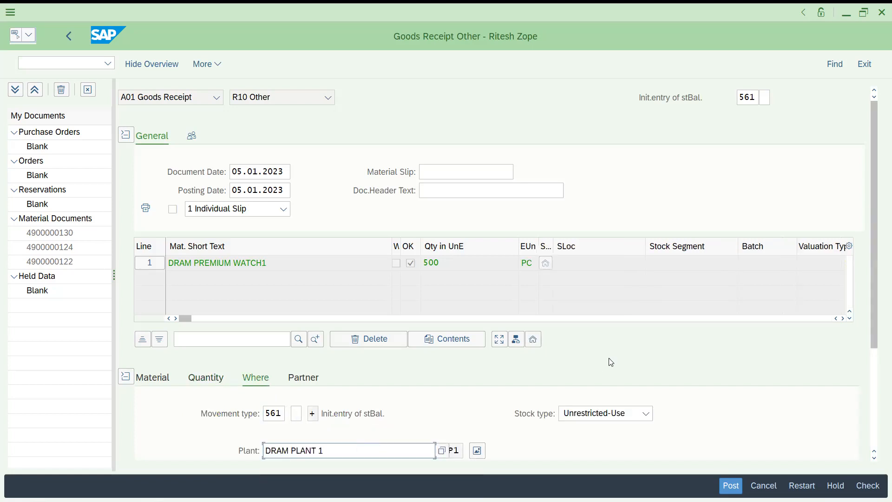
drag(880, 229, 879, 348)
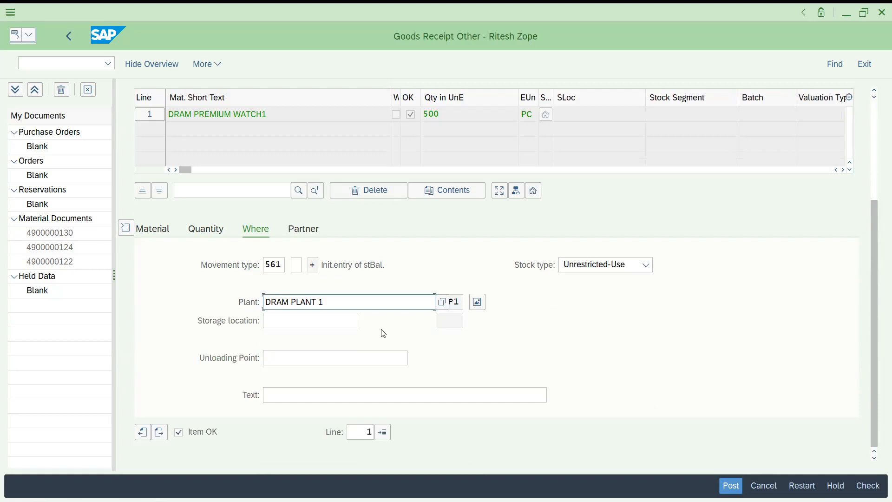
click(303, 324)
click(304, 335)
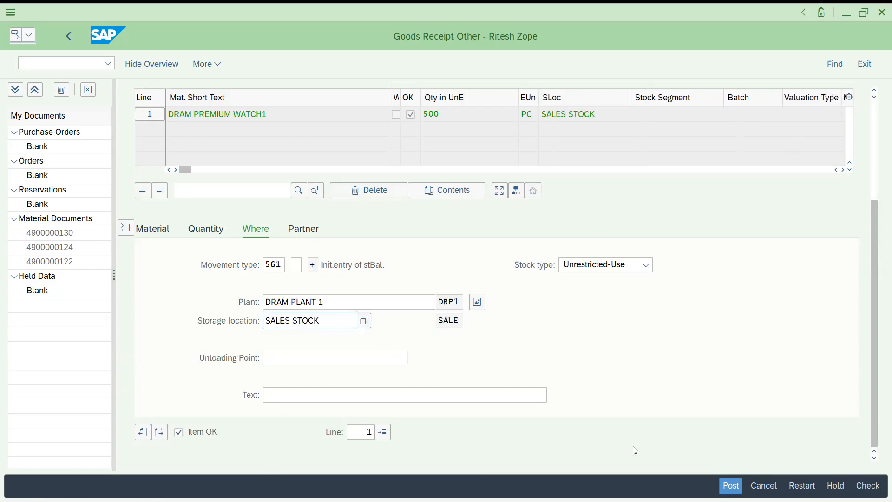
Check and post the goods receipt for 500 PC of material 113
click(867, 485)
click(867, 486)
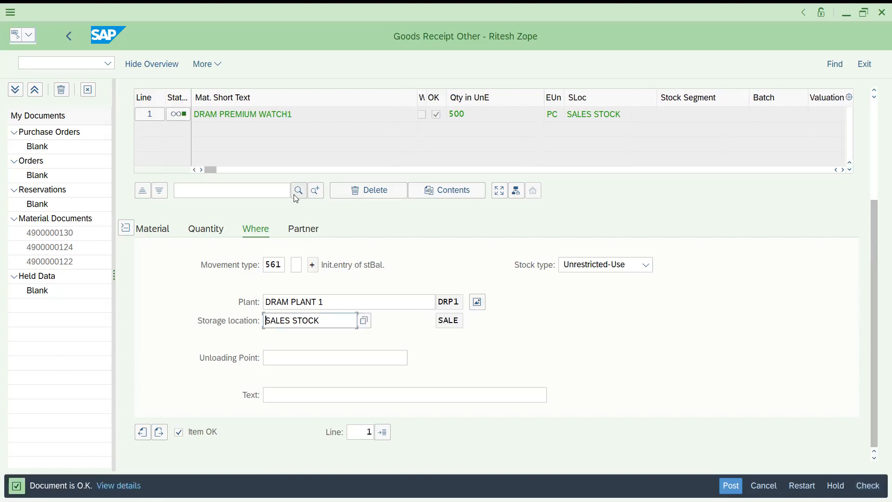
click(731, 486)
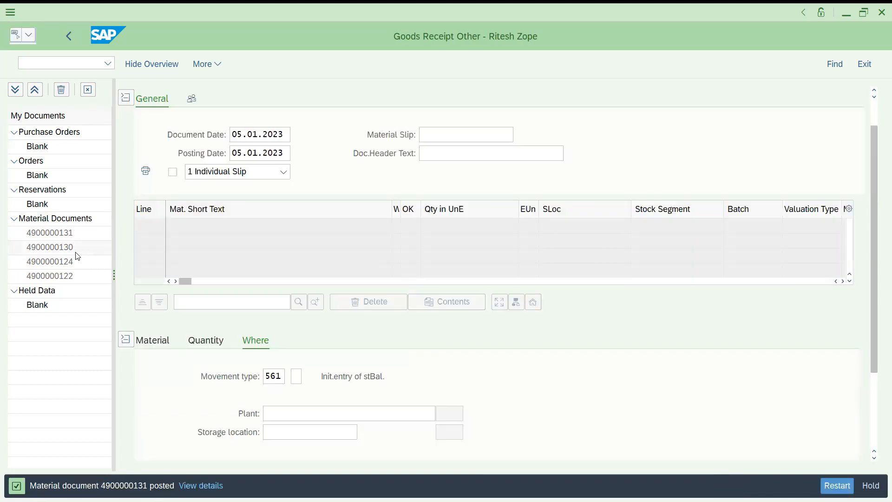
Try to open the newest material document from the document overview, and enter its number as the material slip
click(68, 236)
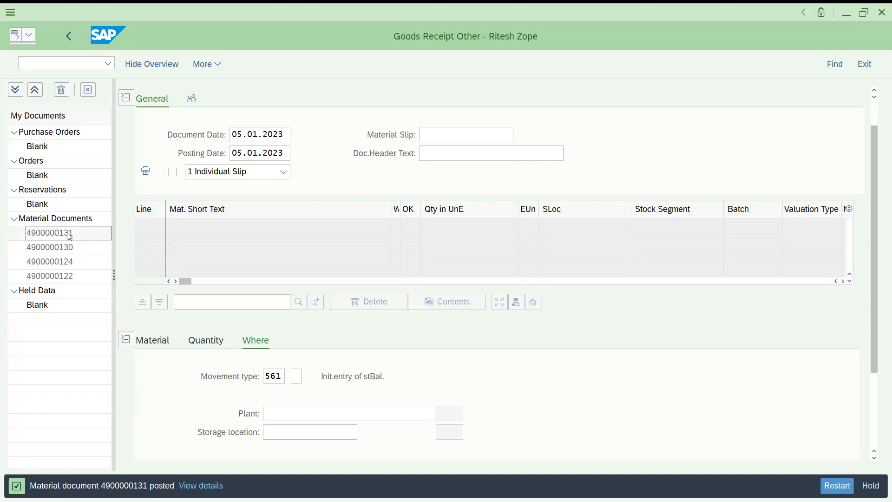
double_click(69, 234)
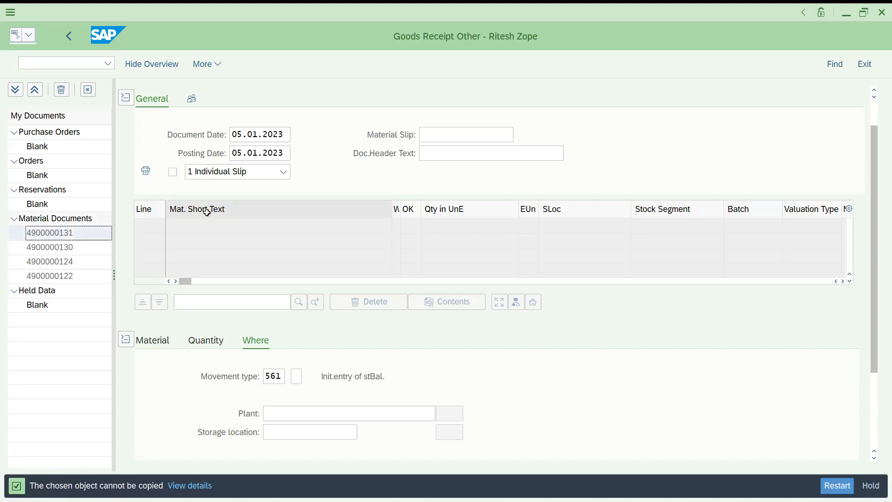
click(436, 138)
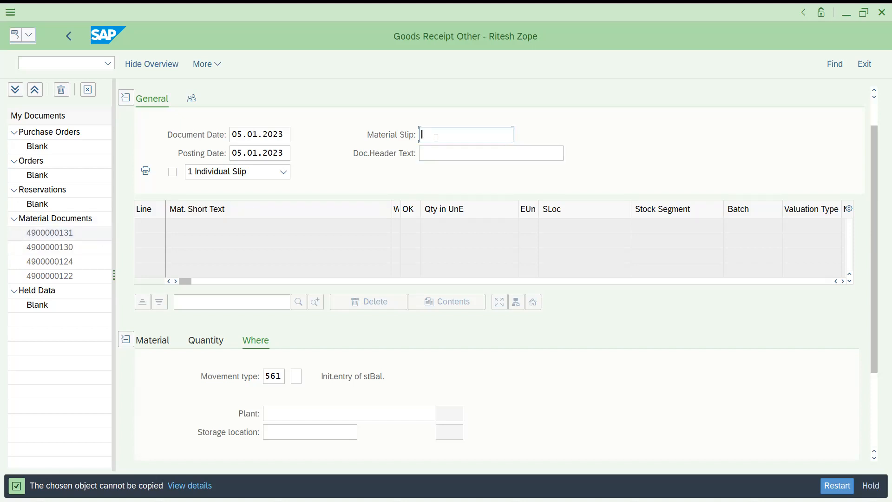
text(4900000131)
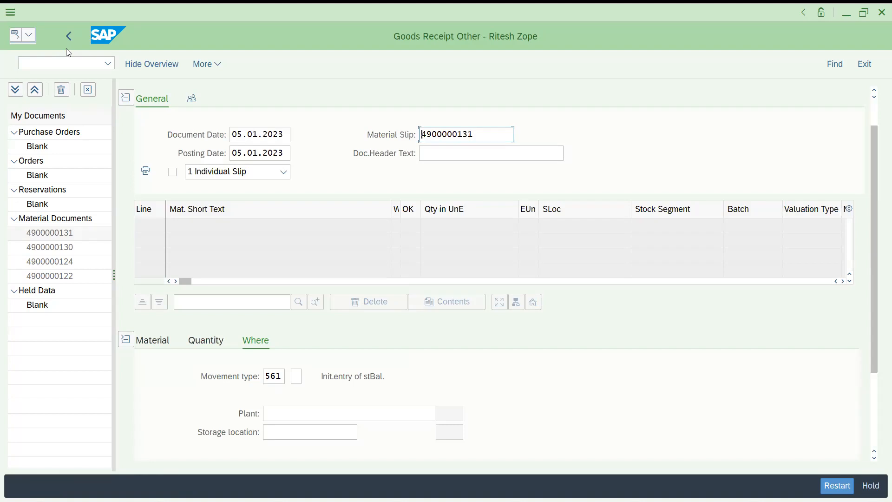
Start transaction MMBE again and display the stock overview for material 113 to review the updated stock
click(50, 64)
text(/nmmbe)
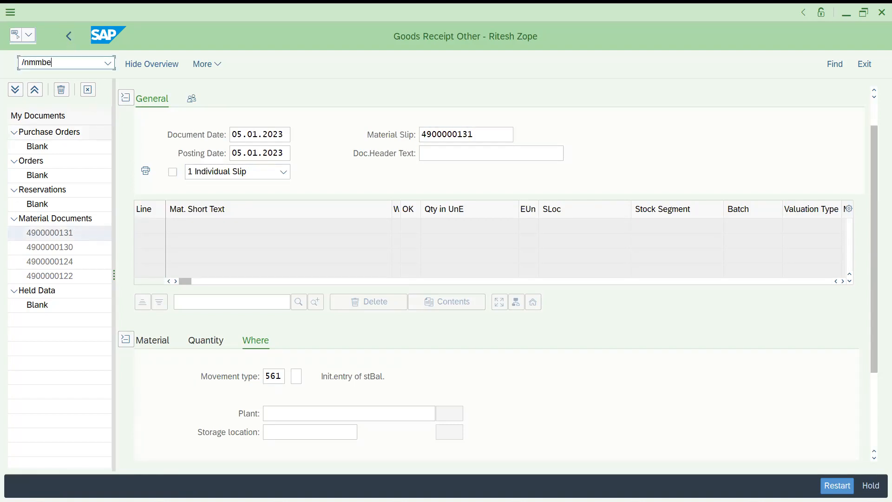
key(Return)
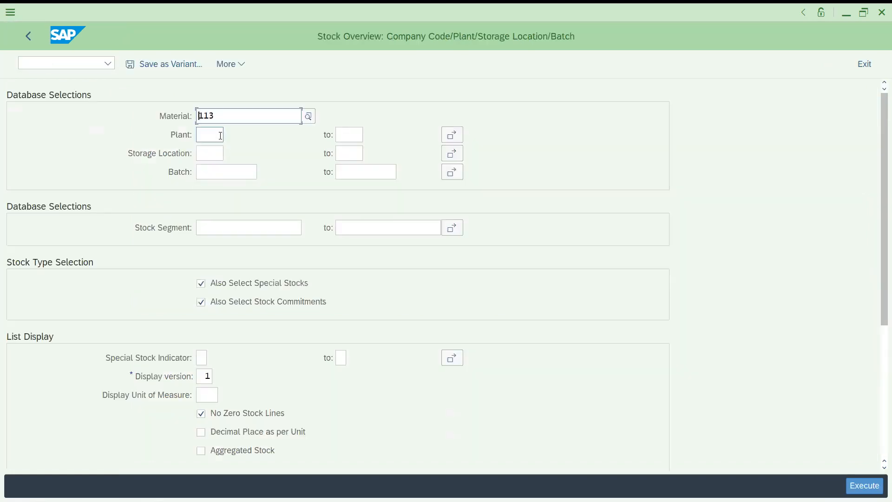
click(864, 485)
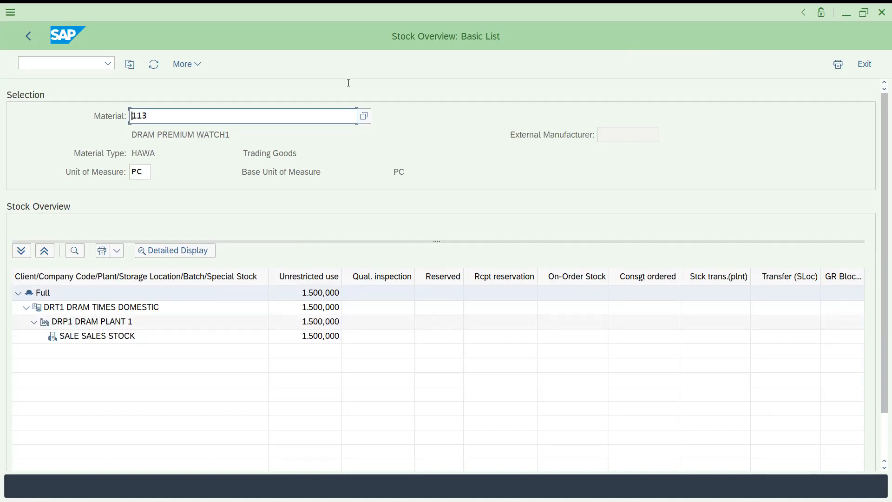
key(alt+Tab)
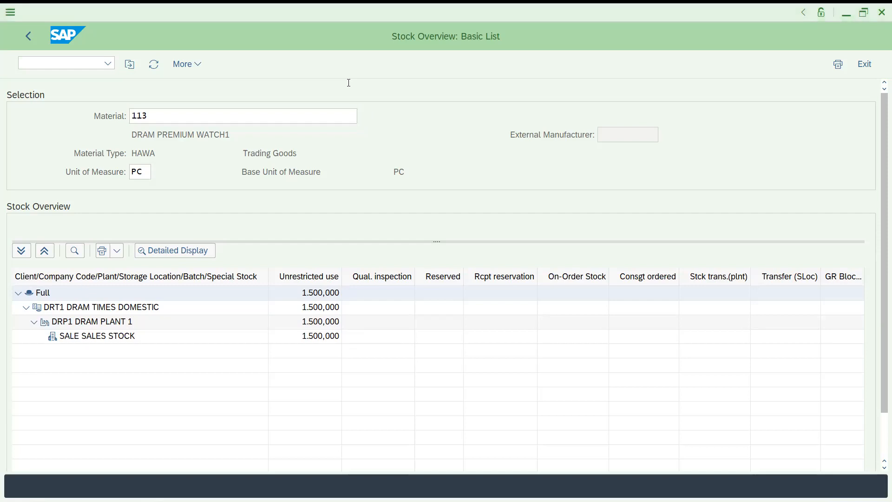